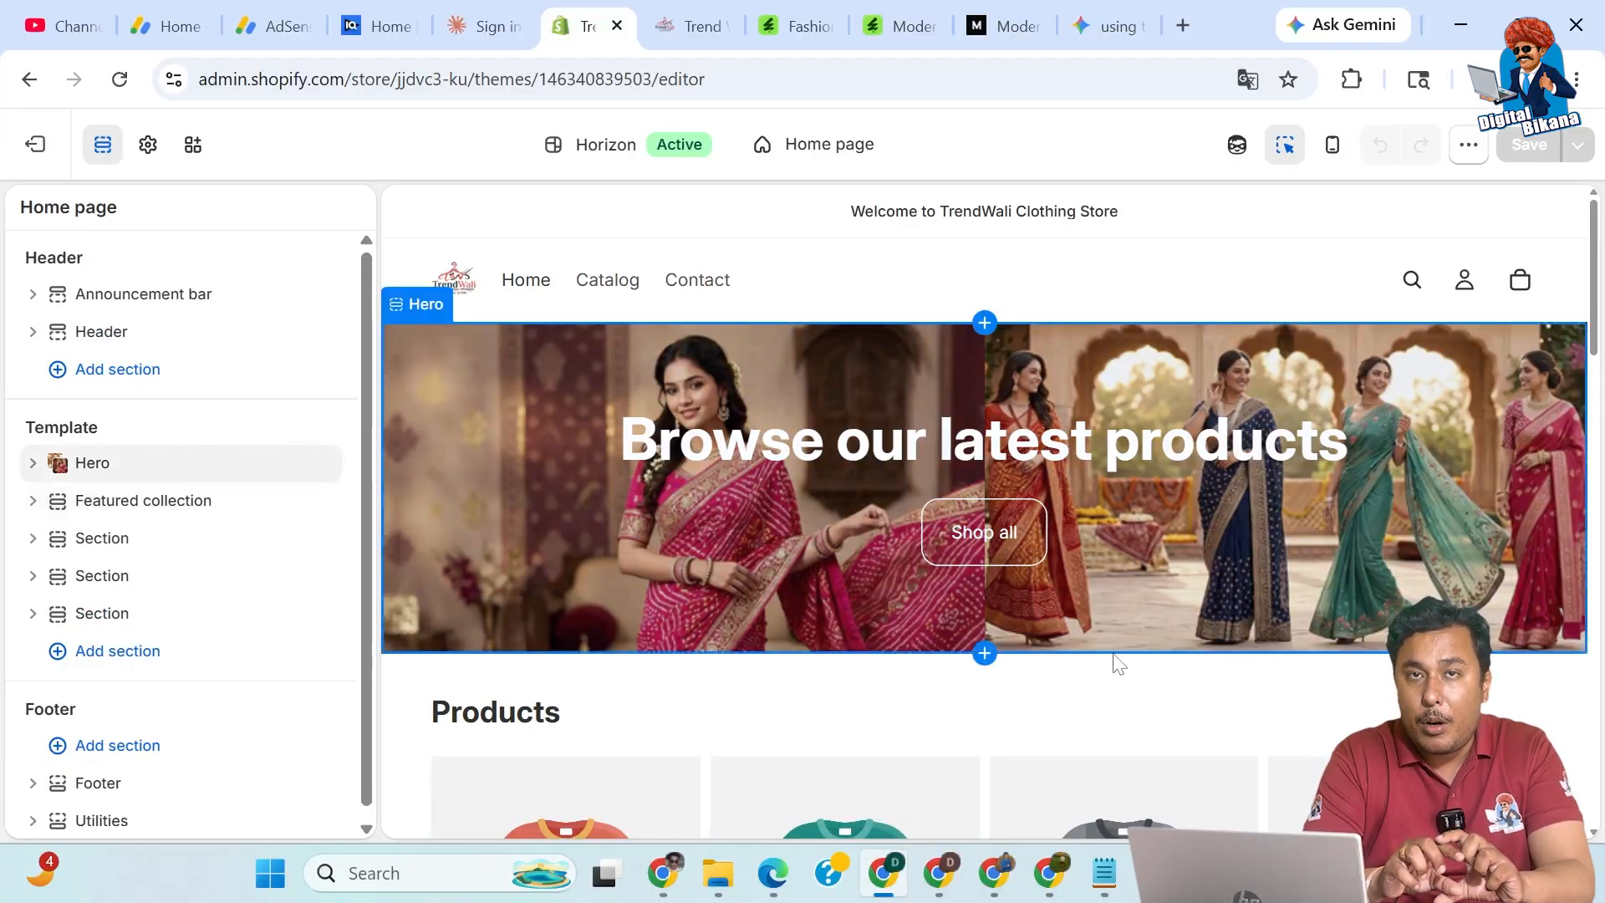
Open Sidekick and begin typing 'I want to show 4 categories…' about the saree categories sold.
{"action": "left_click", "coordinate": [1238, 149]}
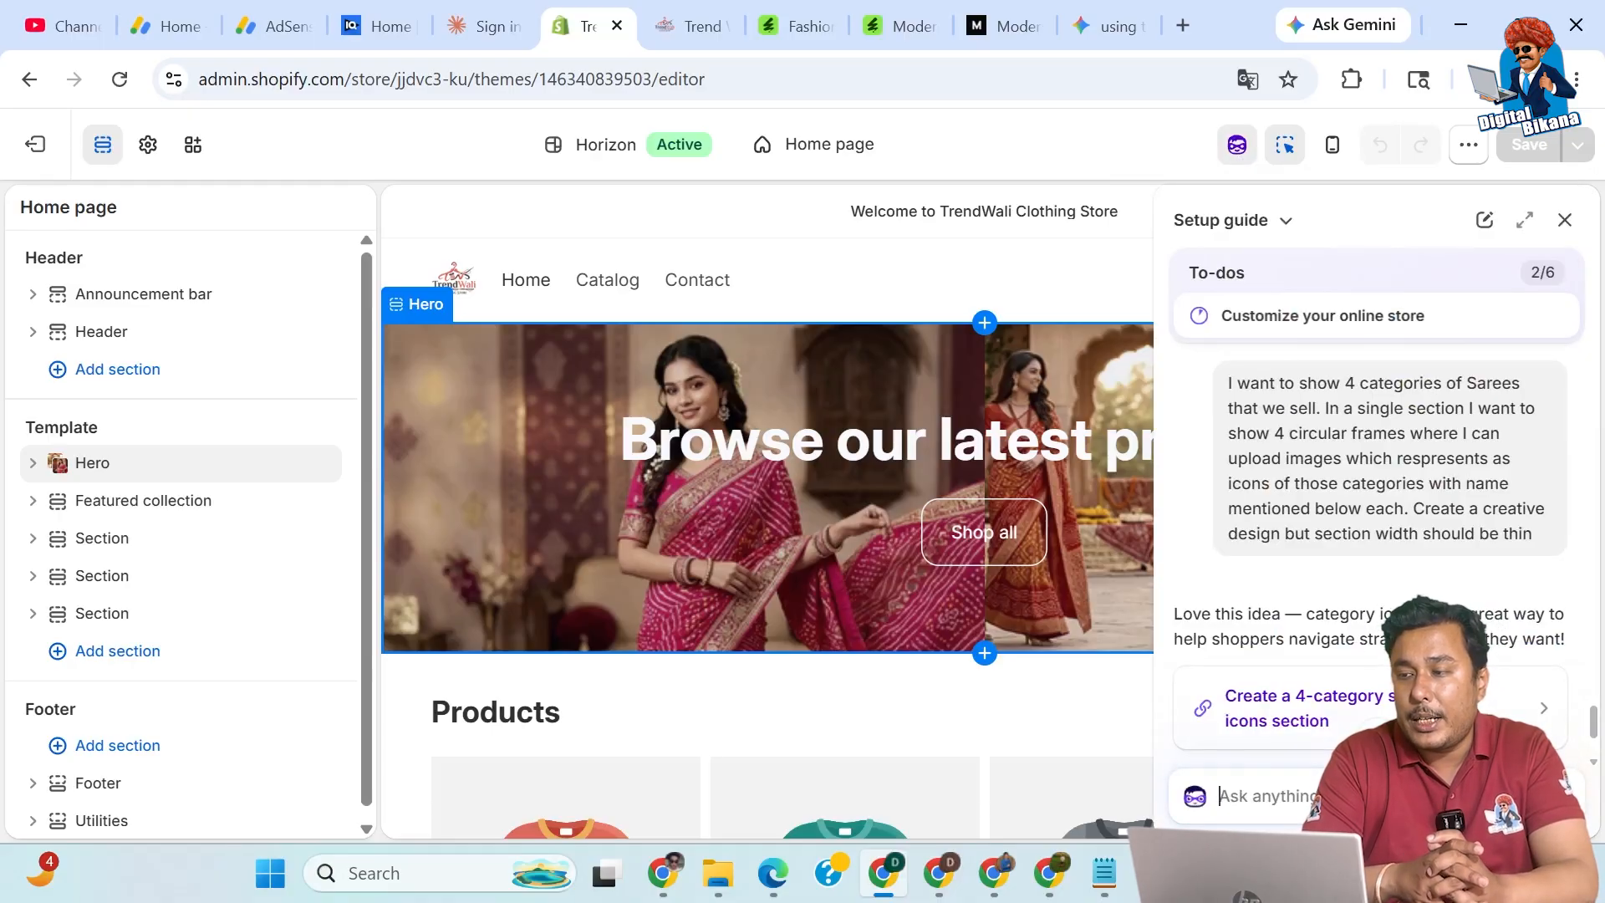
{"action": "type", "text": "I want to sho"}
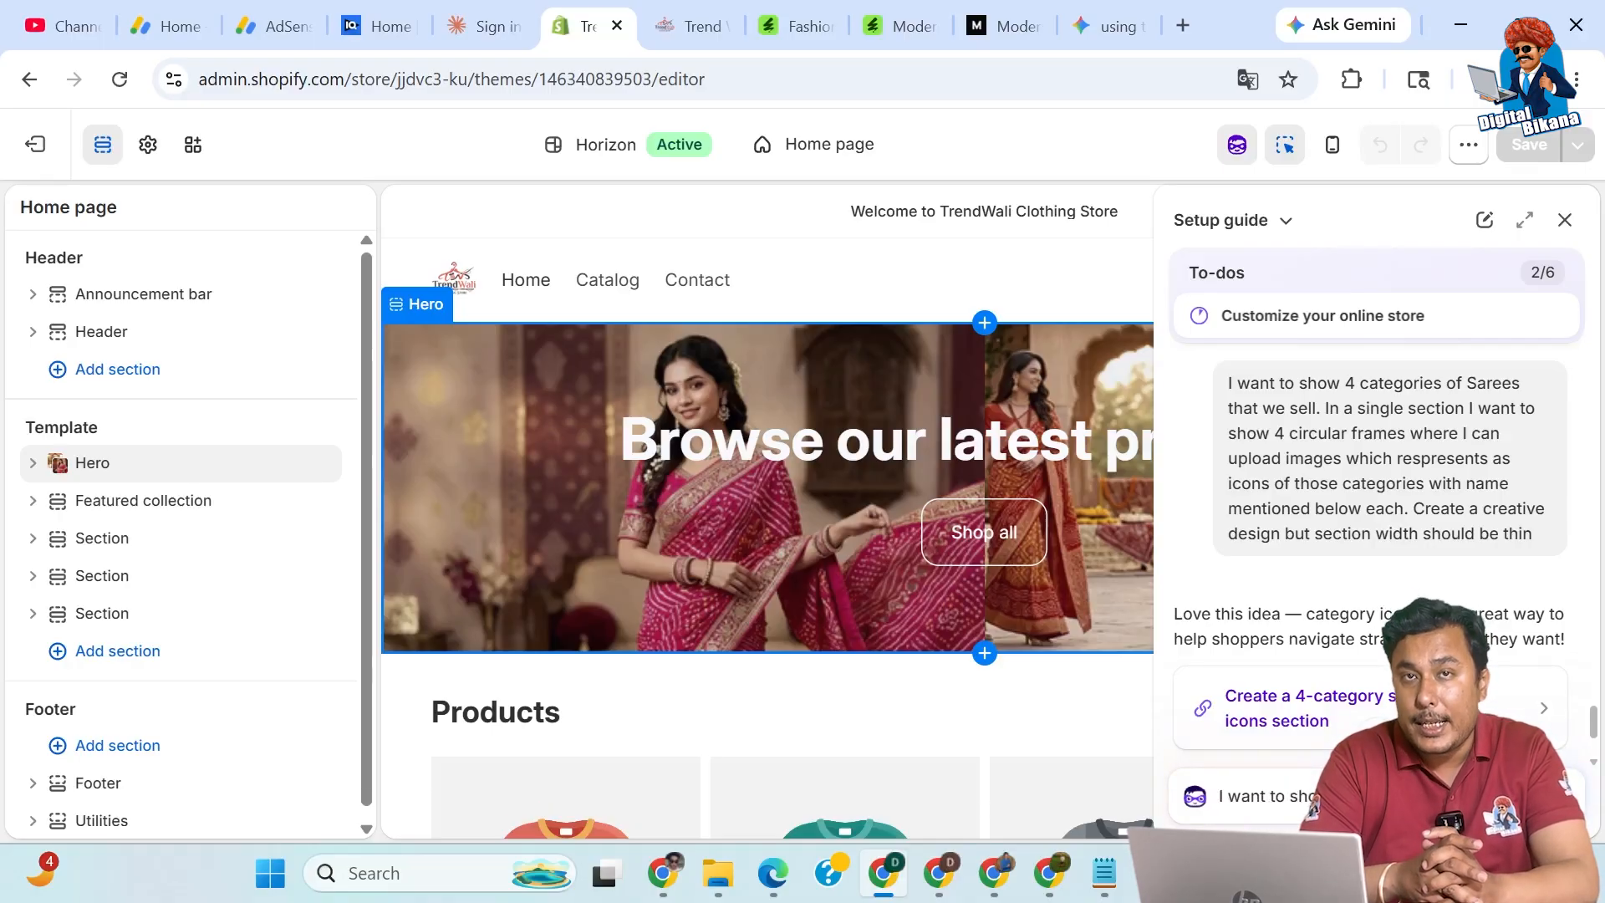
{"action": "left_click", "coordinate": [1314, 805]}
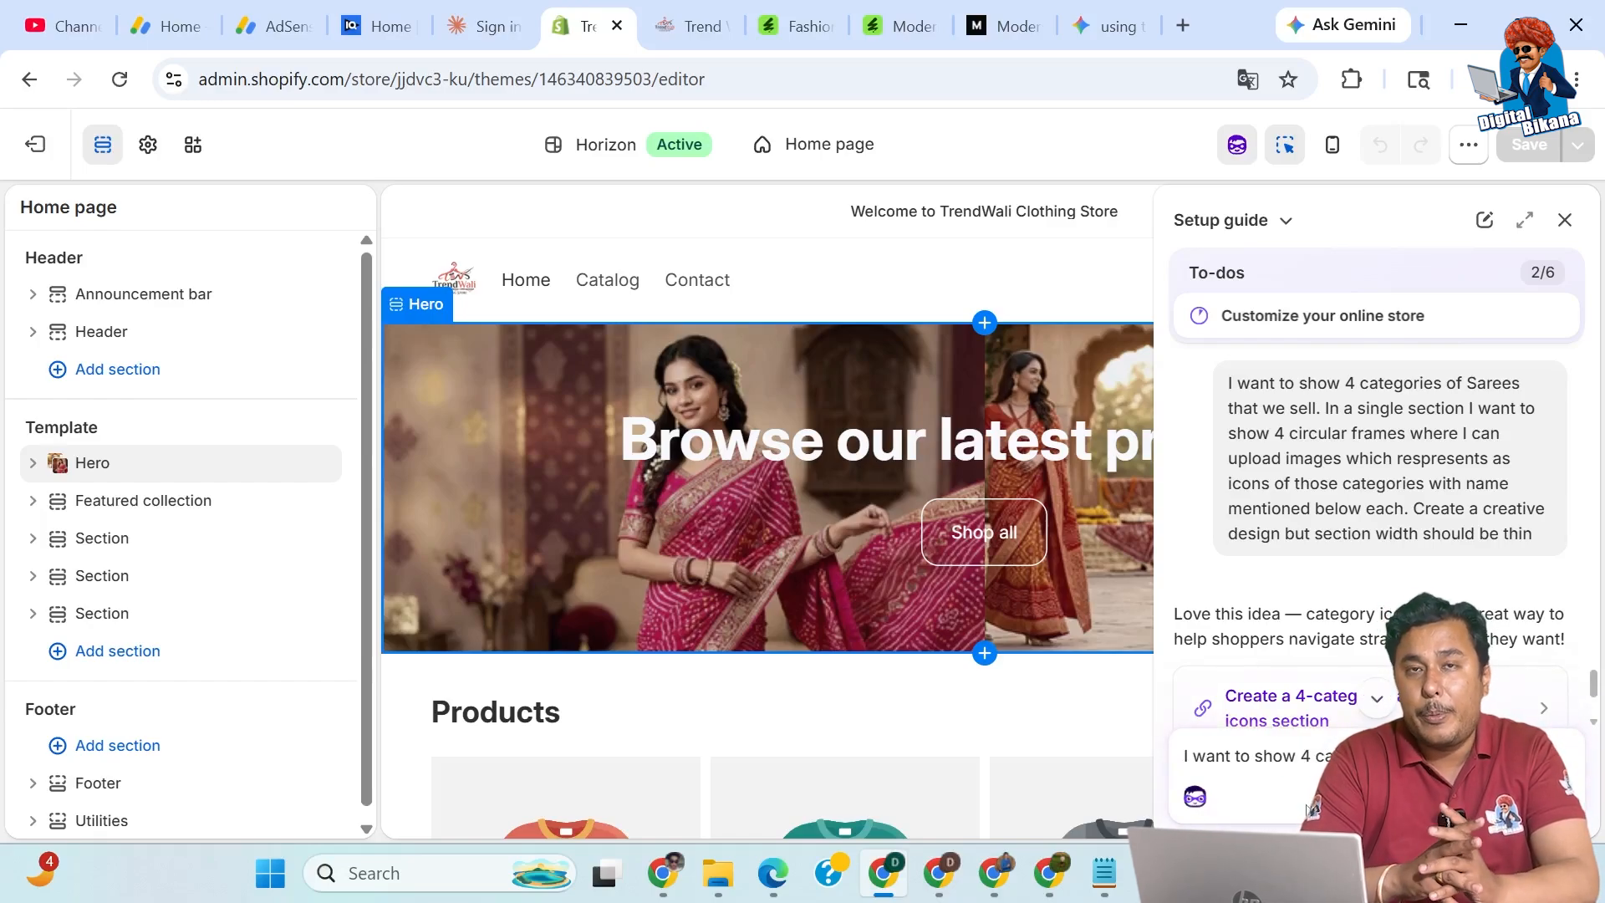
{"action": "type", "text": "In "}
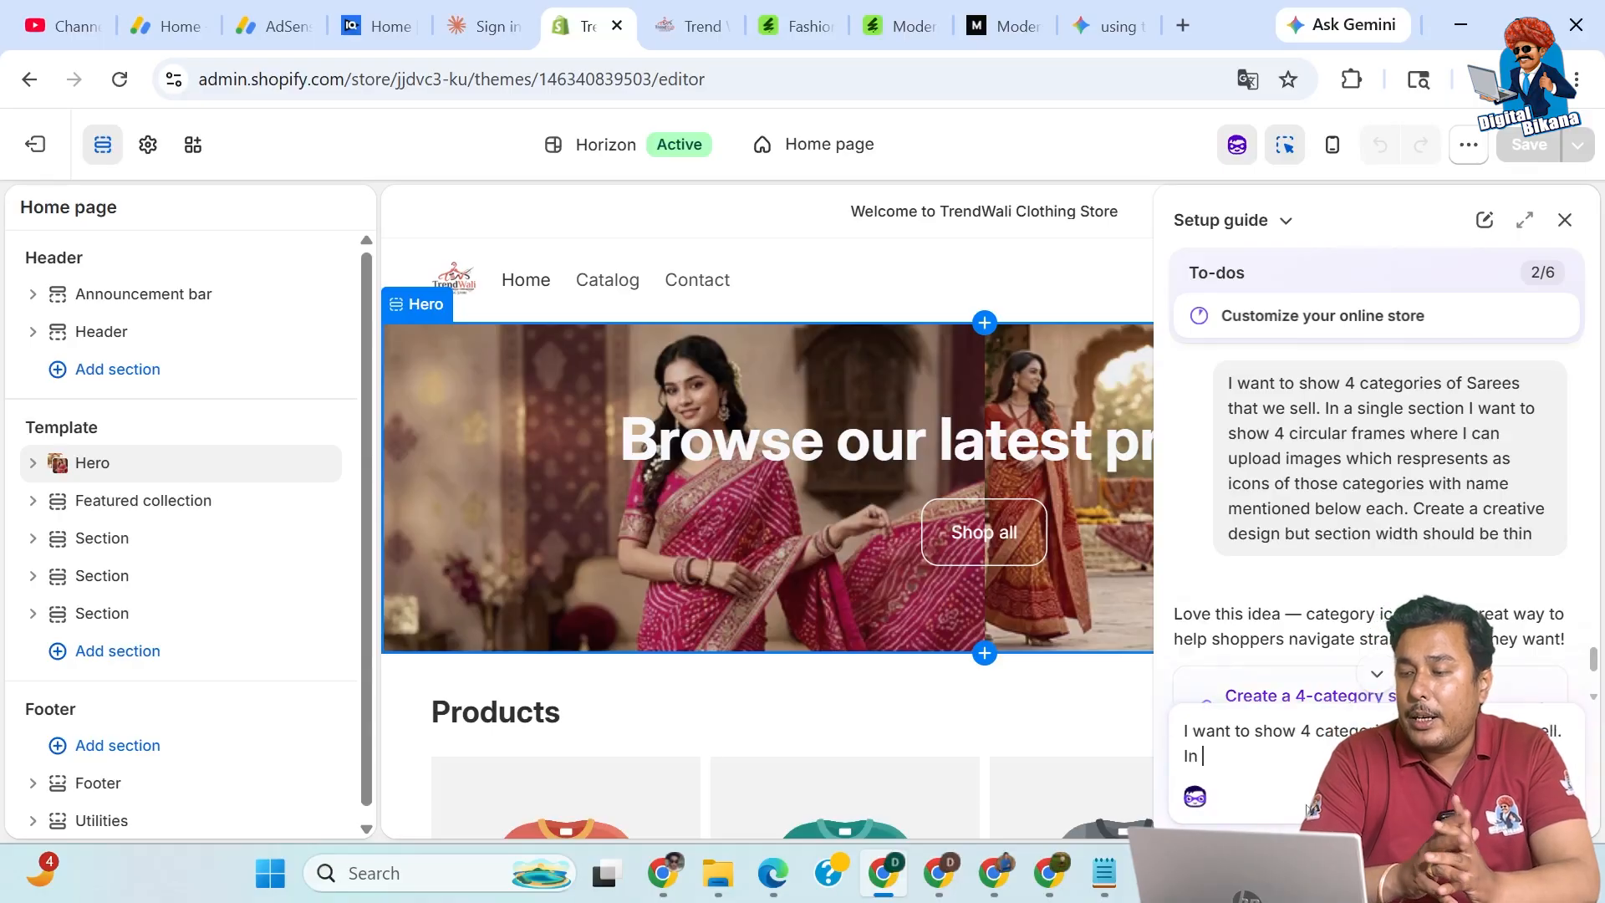
{"action": "type", "text": "a single section"}
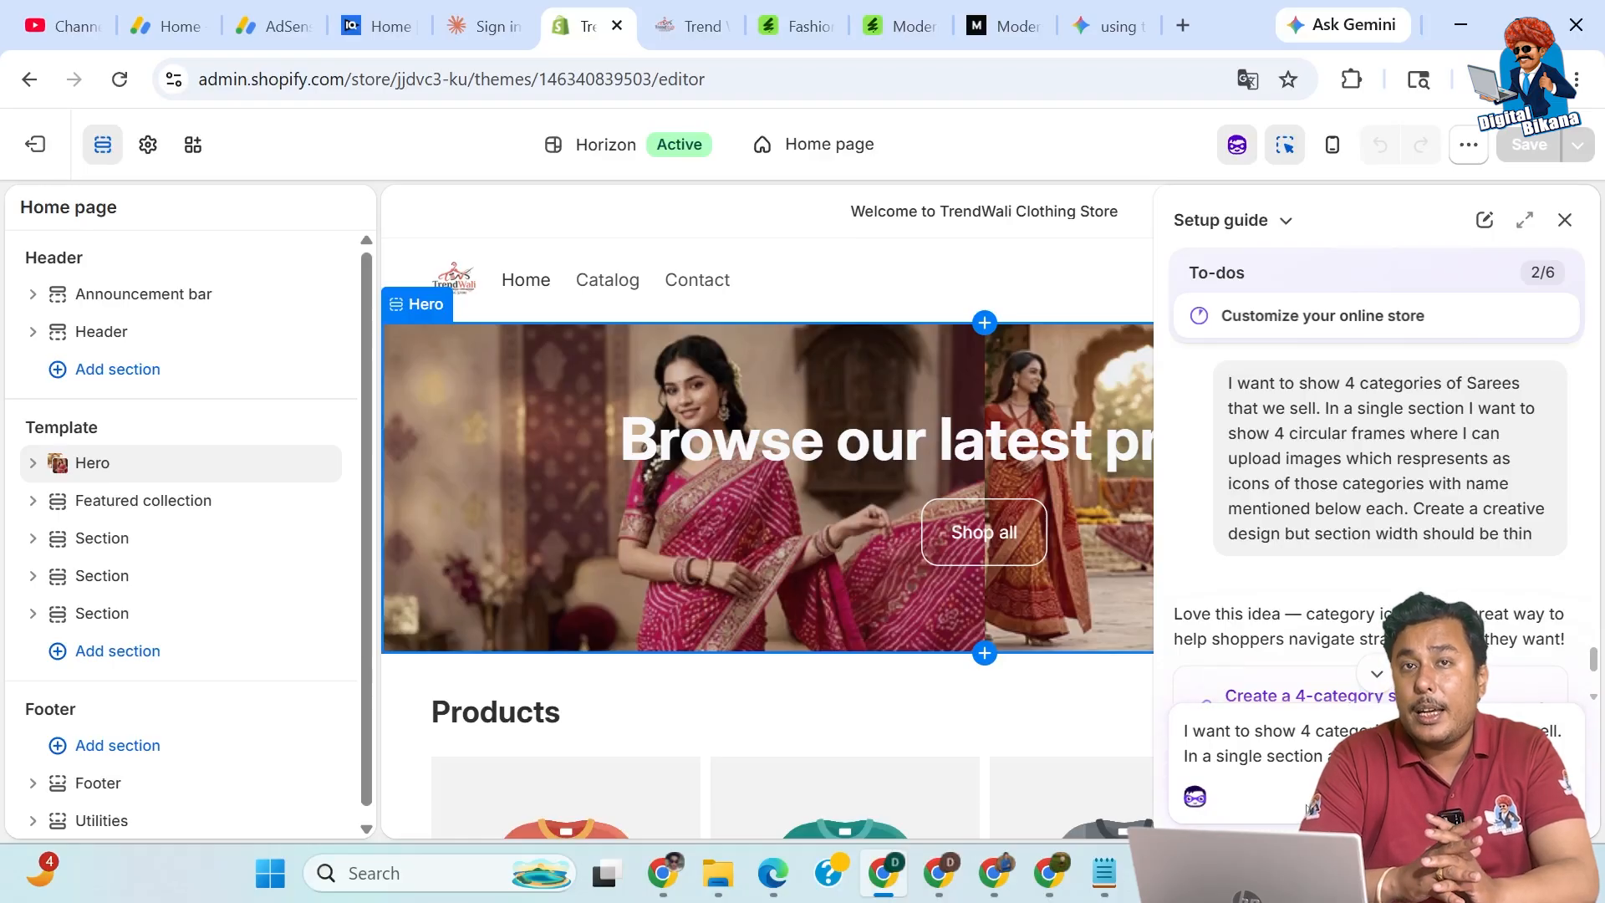
Finish and send the prompt asking for four circular saree category image icons with names below.
{"action": "type", "text": "sh"}
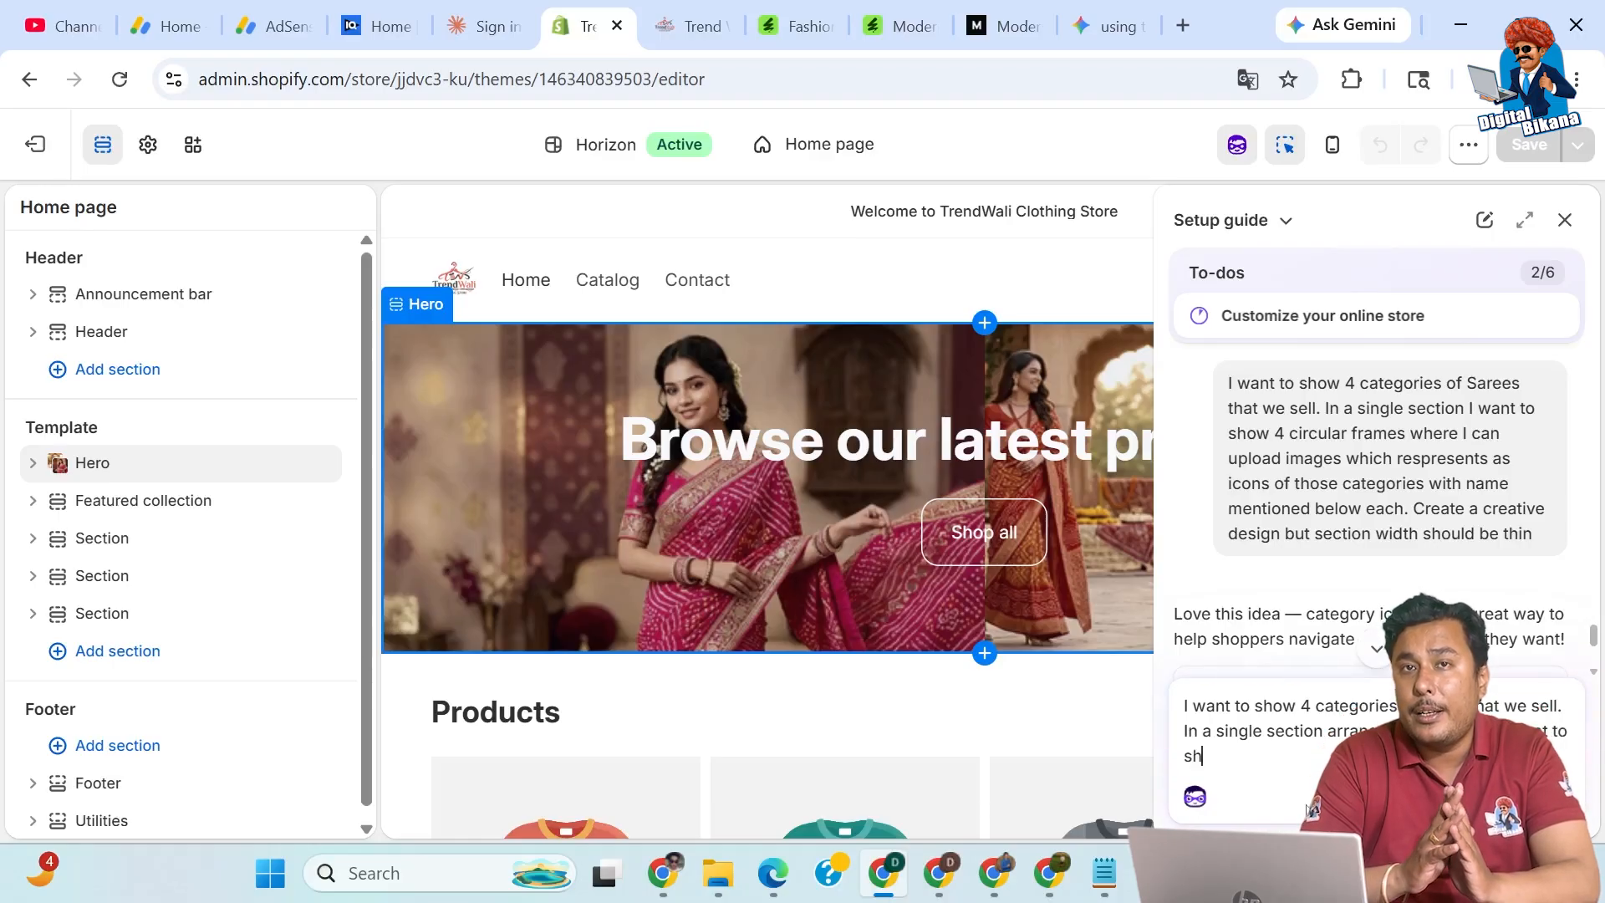
{"action": "type", "text": "ow 4 circular ico"}
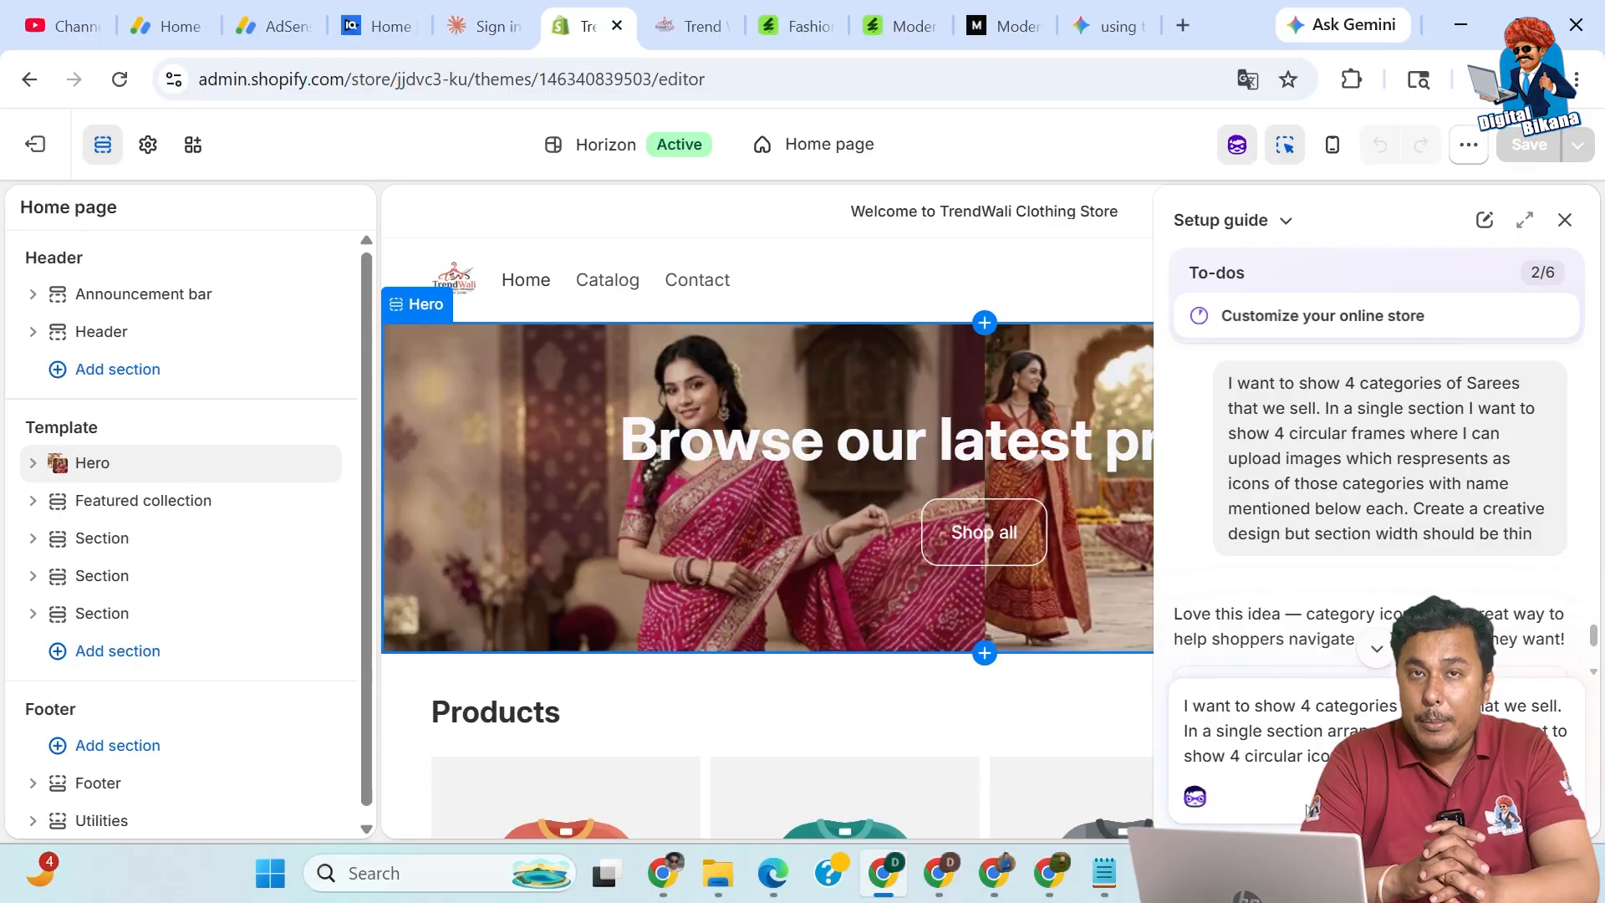
{"action": "type", "text": "angt"}
{"action": "key", "text": "ctrl+BackSpace"}
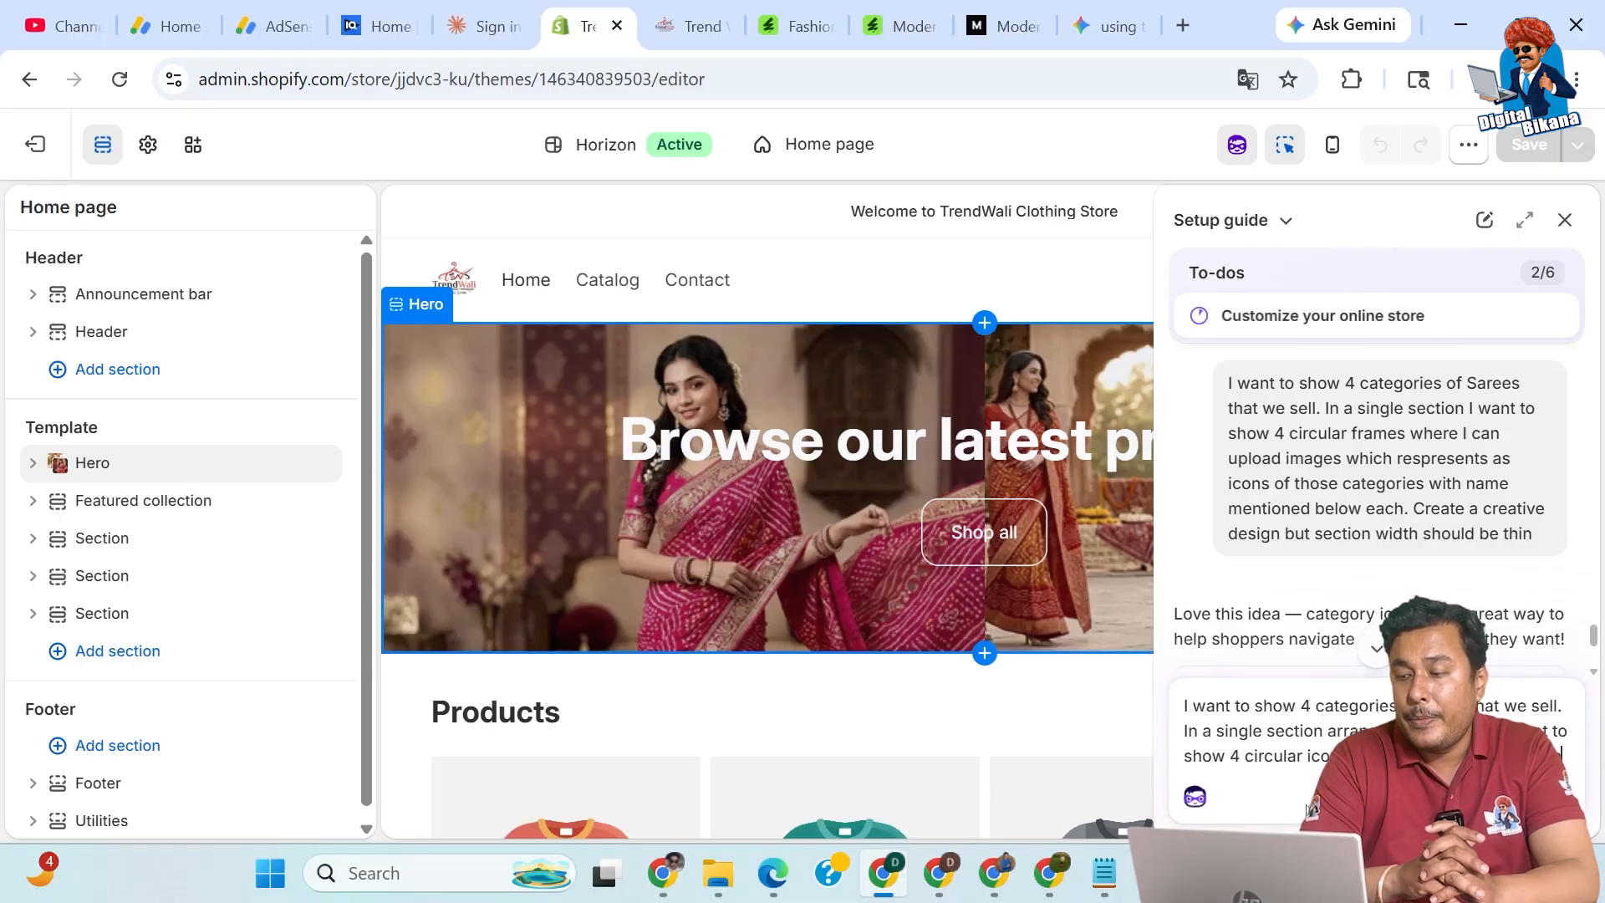
{"action": "type", "text": "image "}
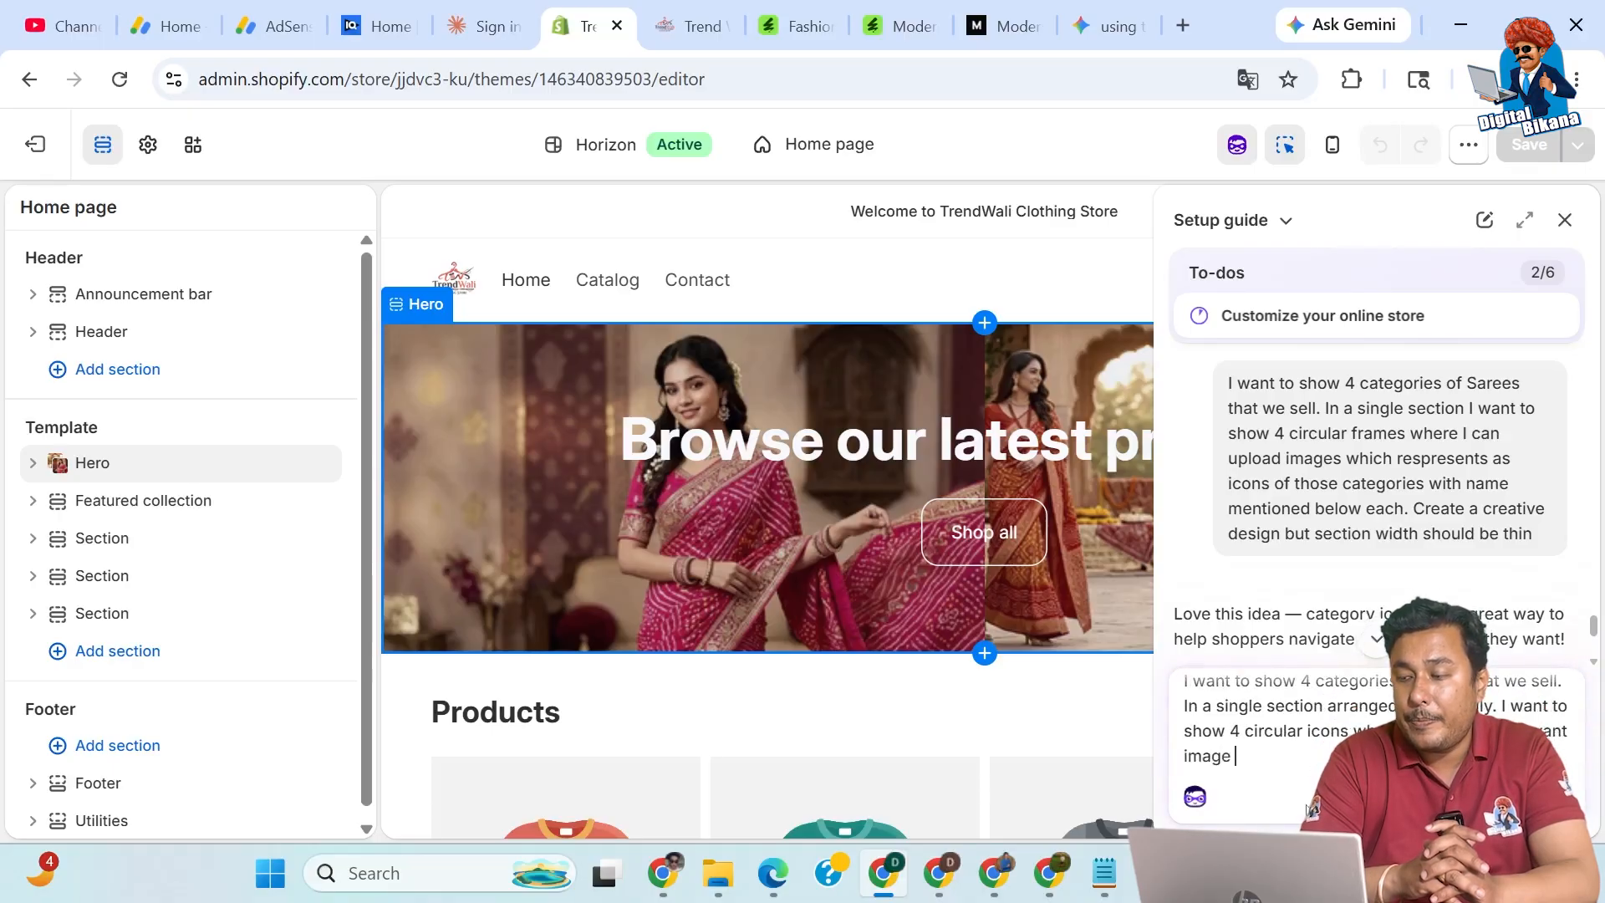
{"action": "type", "text": "icon and"}
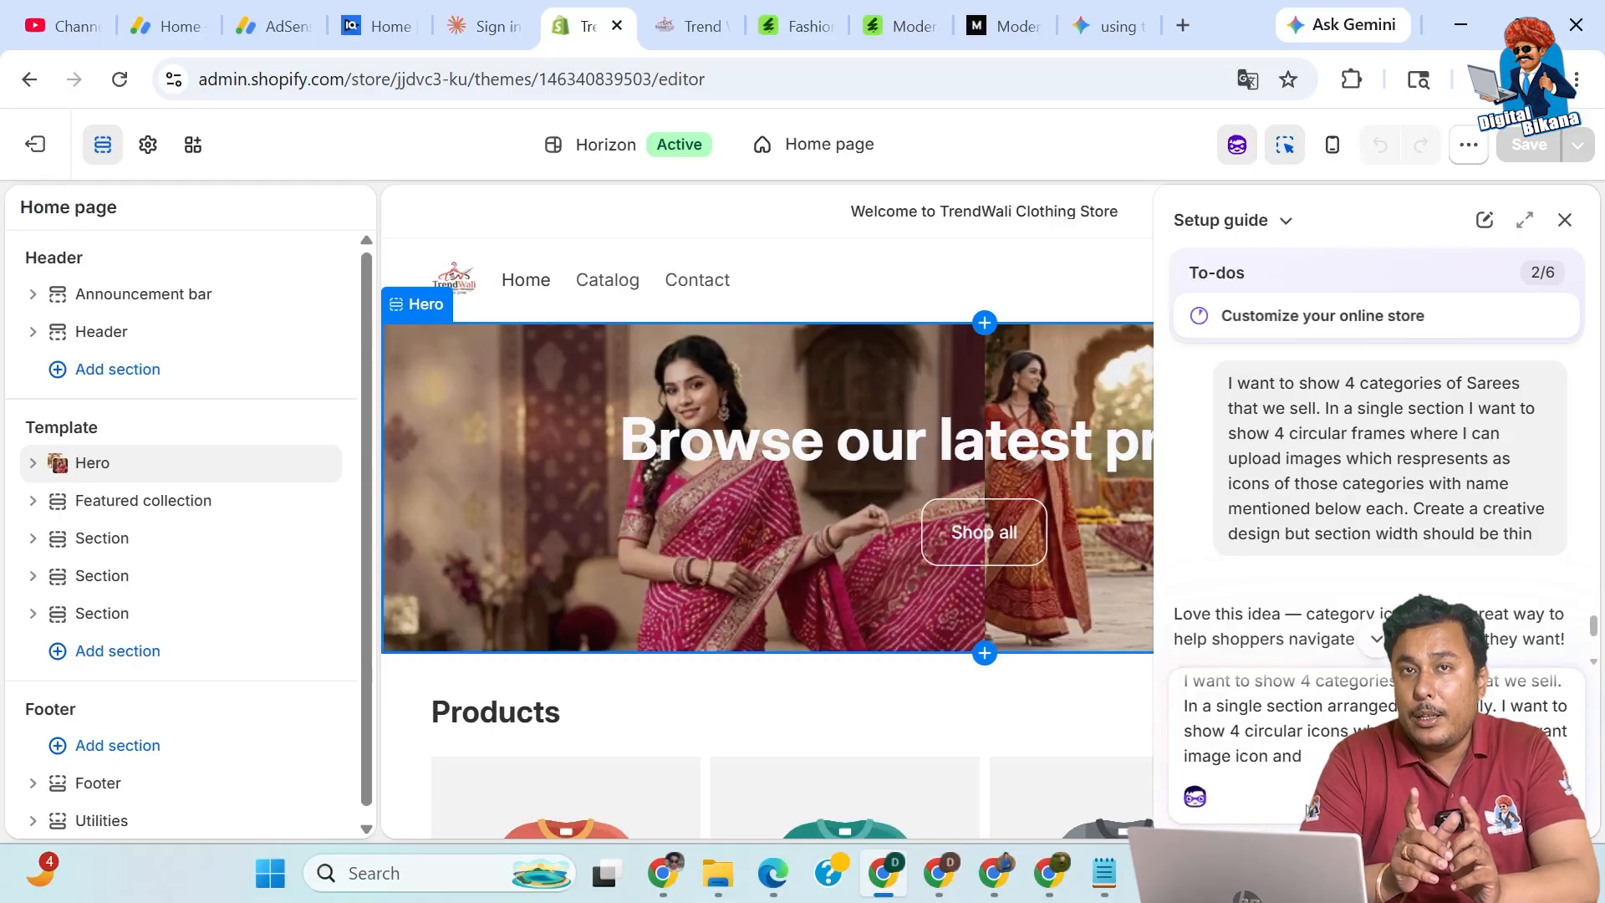
{"action": "type", "text": " nam"}
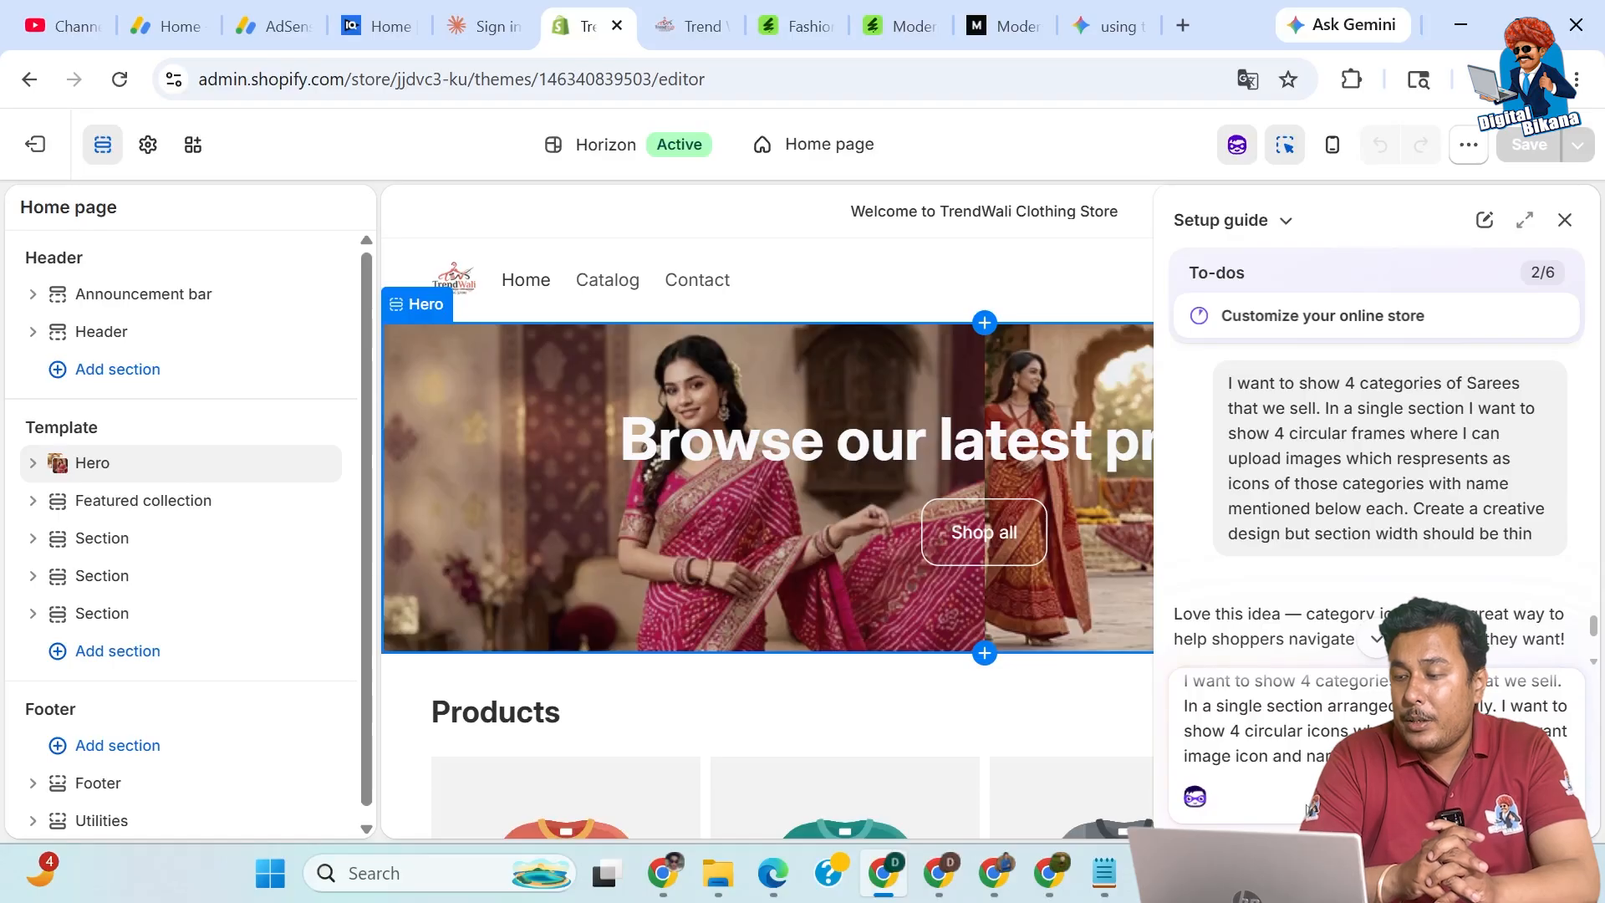
{"action": "type", "text": "r i"}
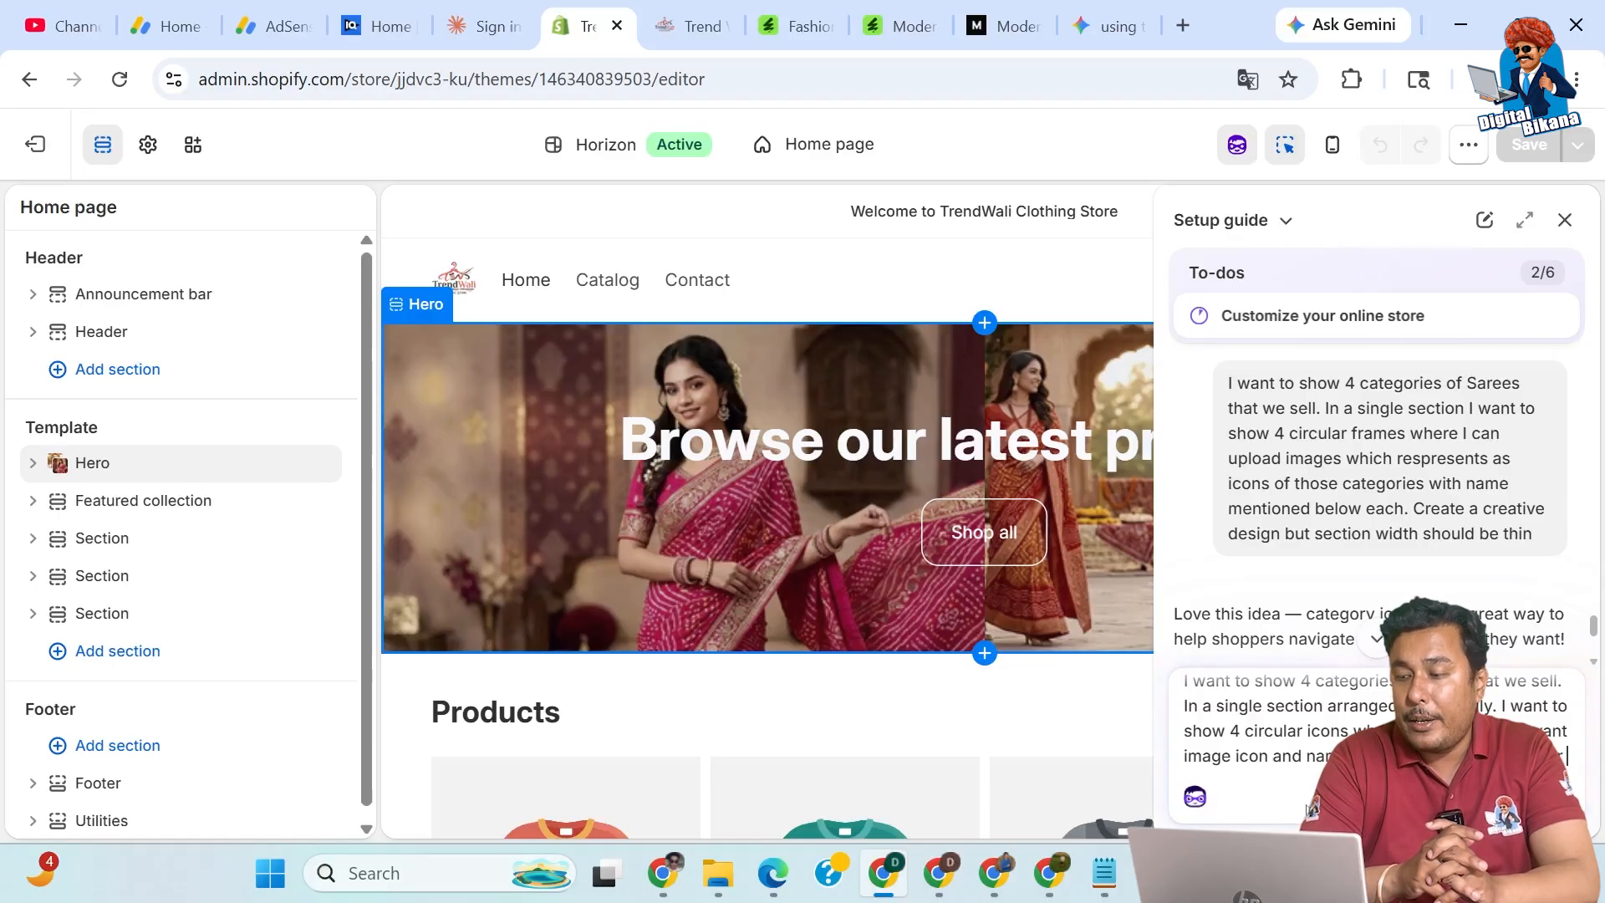
{"action": "type", "text": "co"}
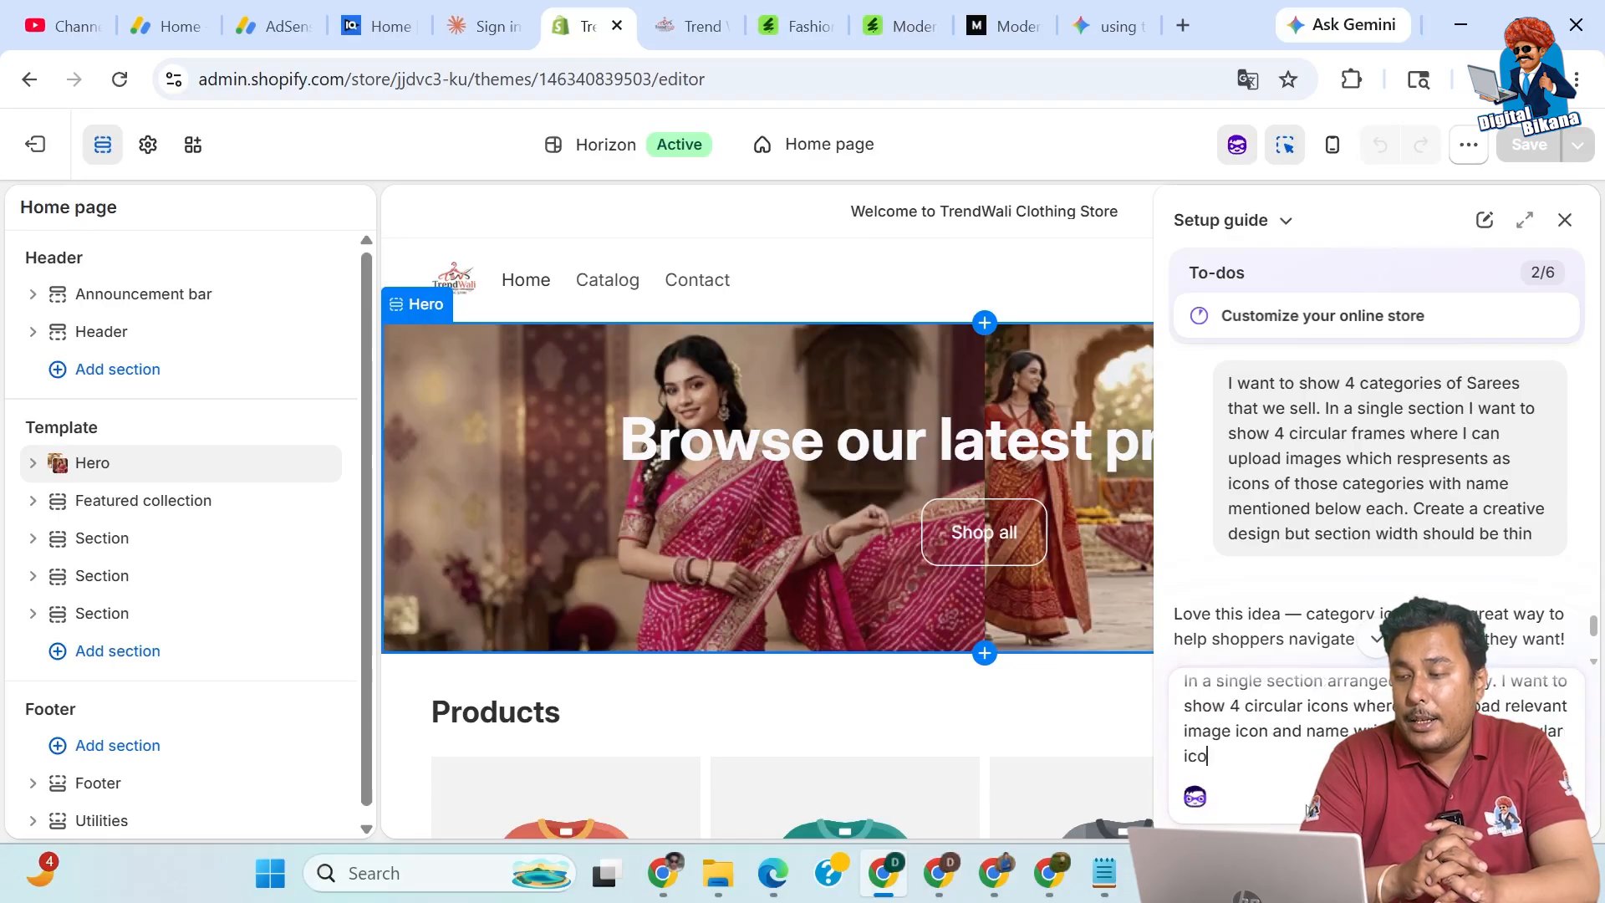
{"action": "type", "text": "n. "}
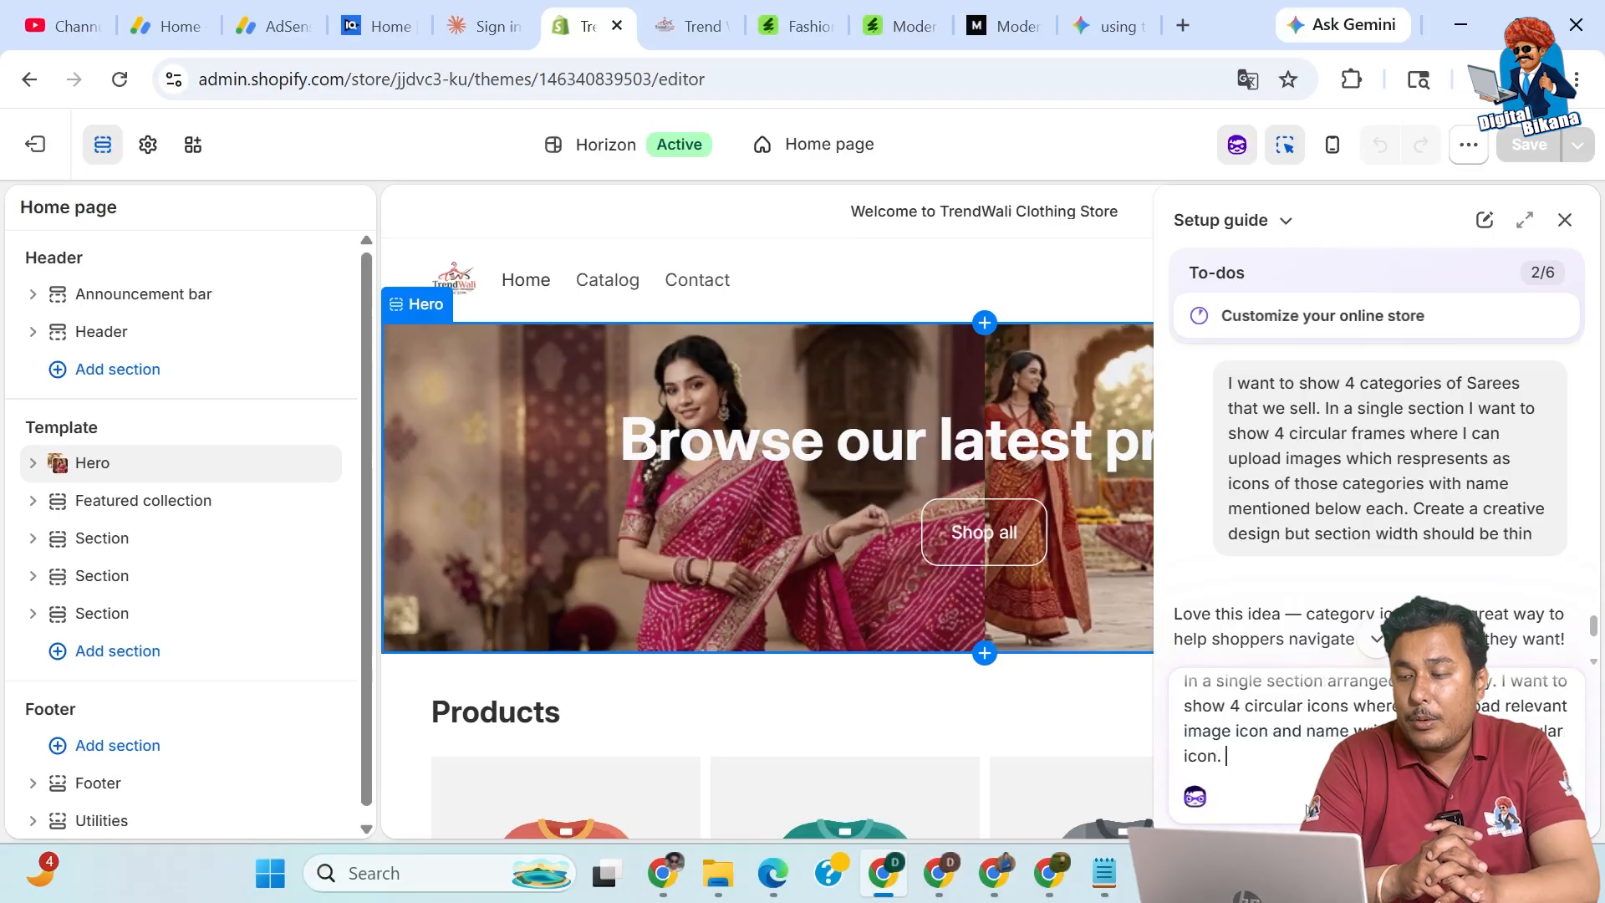
{"action": "type", "text": "C"}
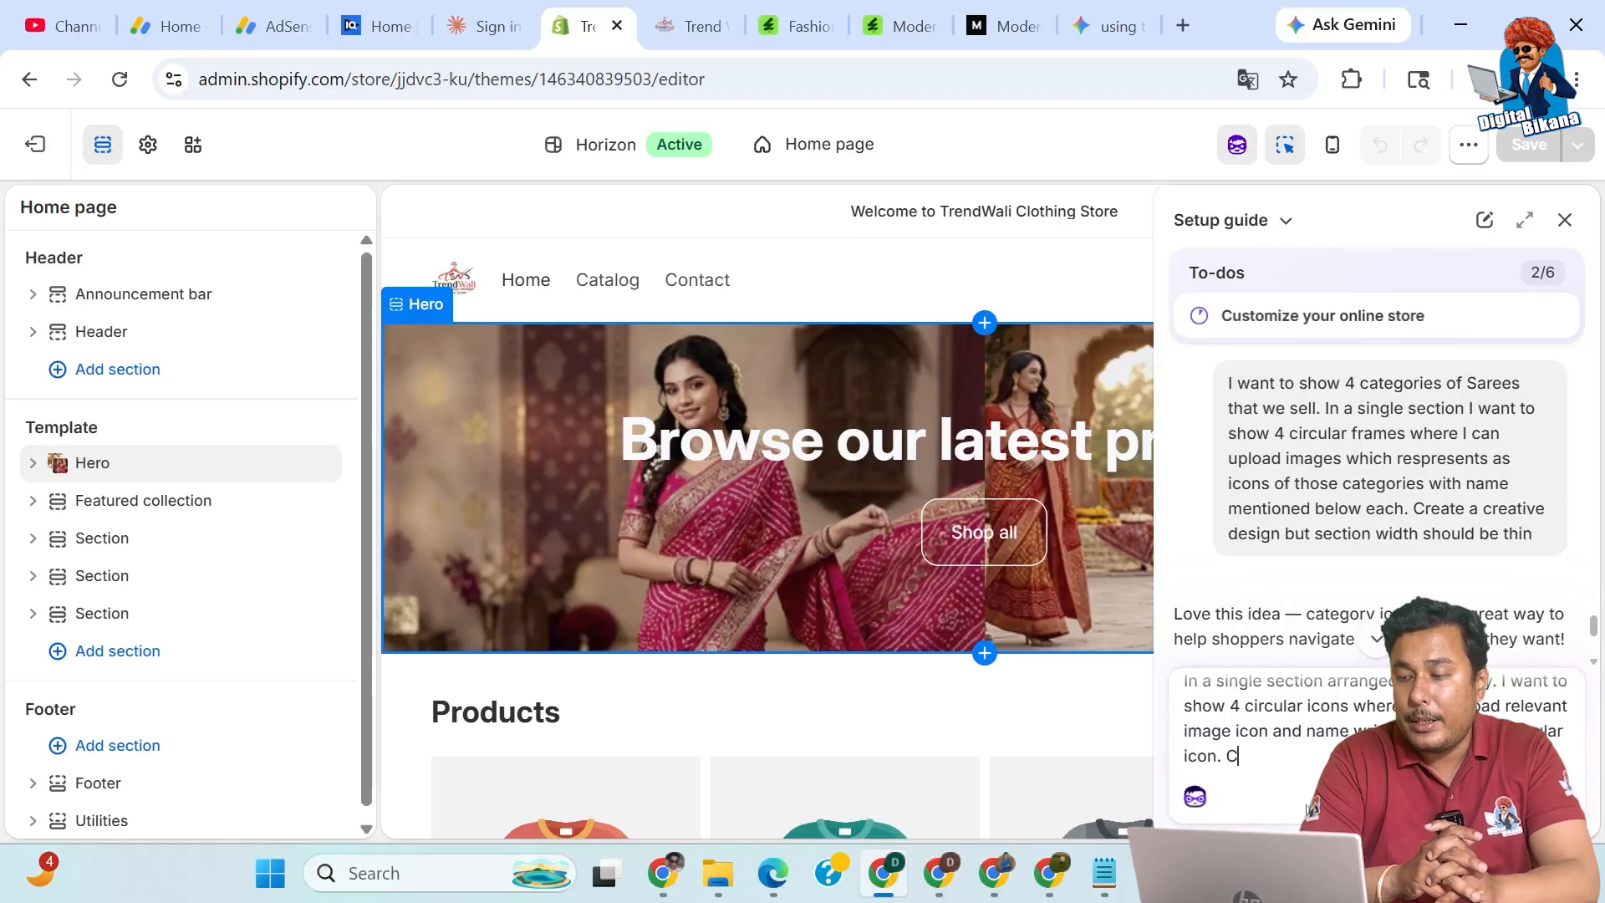
{"action": "type", "text": "reate a crea"}
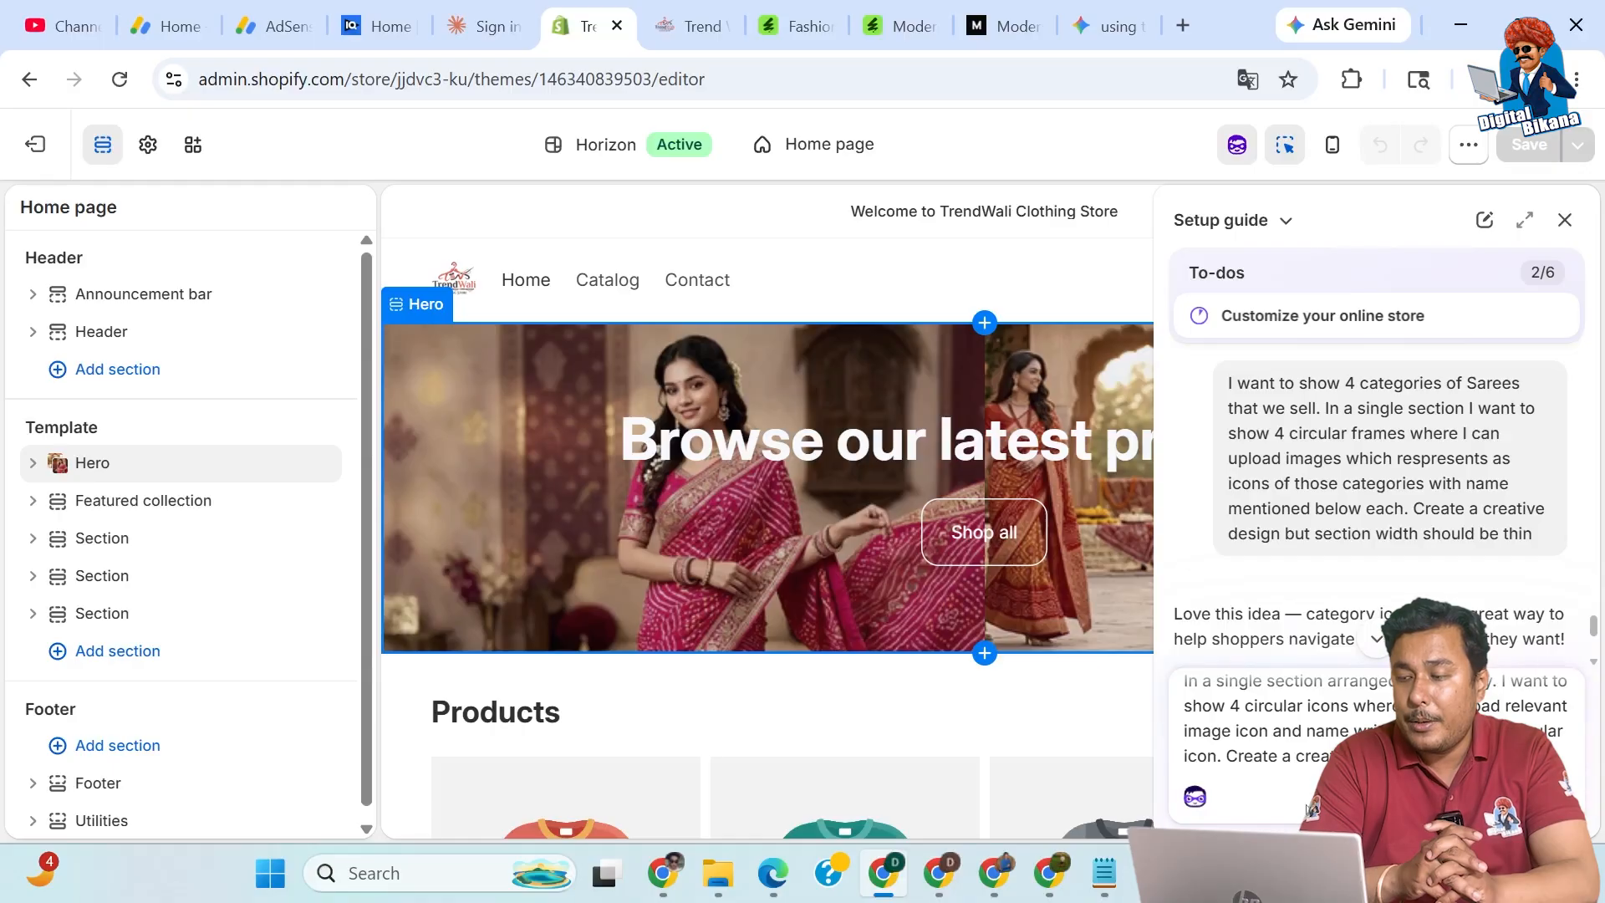
{"action": "type", "text": "clothing kind of"}
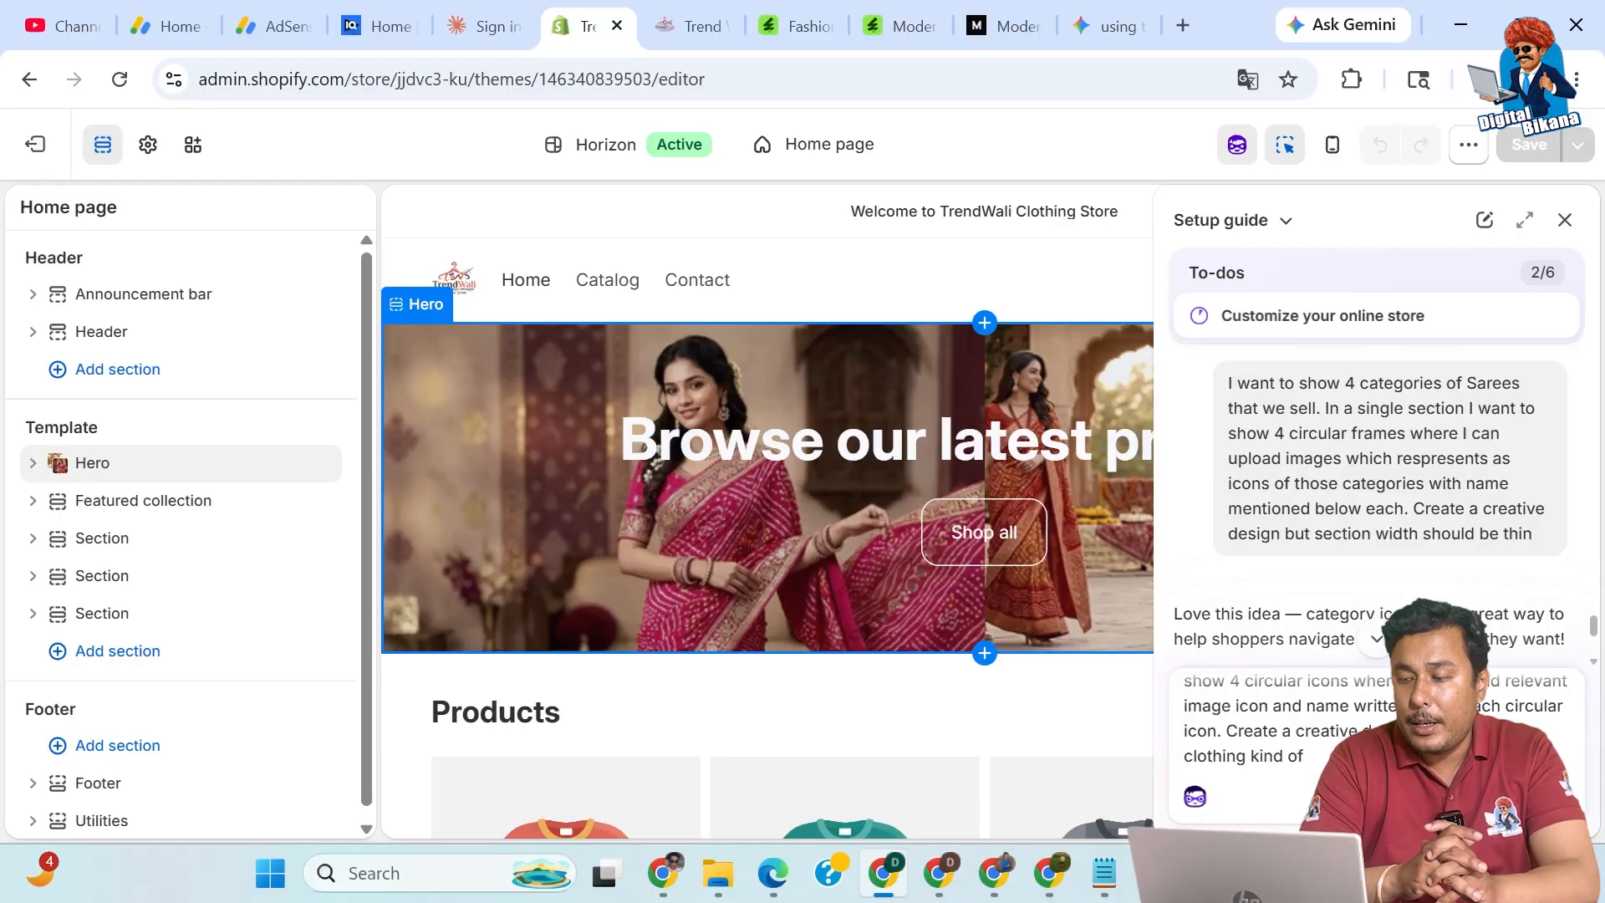
{"action": "left_click", "coordinate": [1565, 794]}
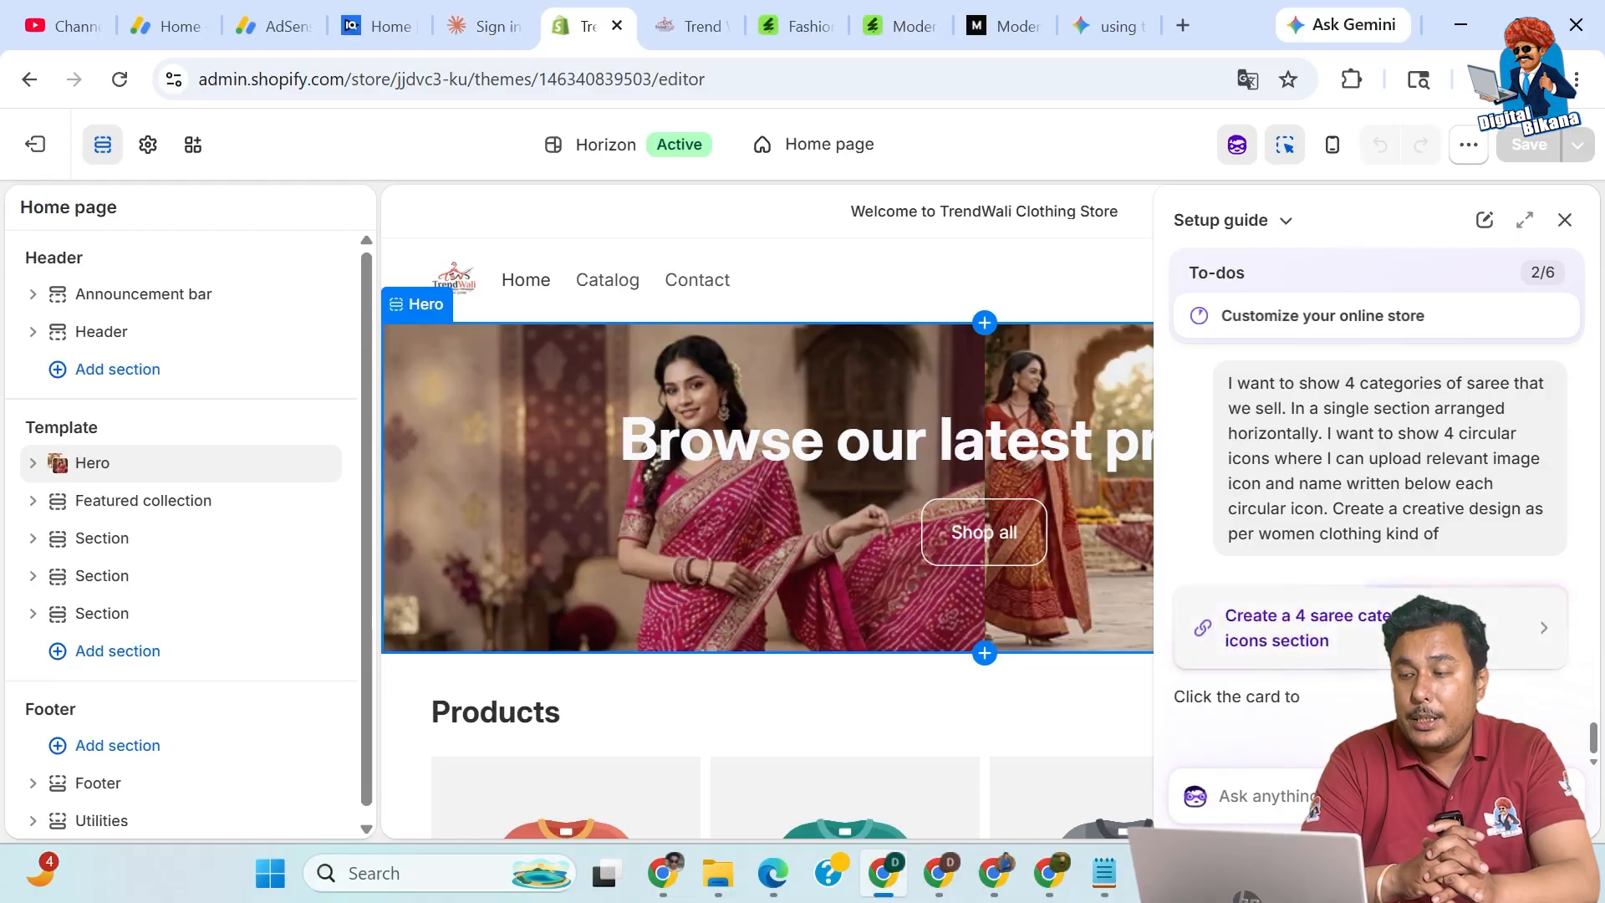
Generate the suggested 'Create a 4 saree category icons section' as a new block.
{"action": "left_click", "coordinate": [1379, 635]}
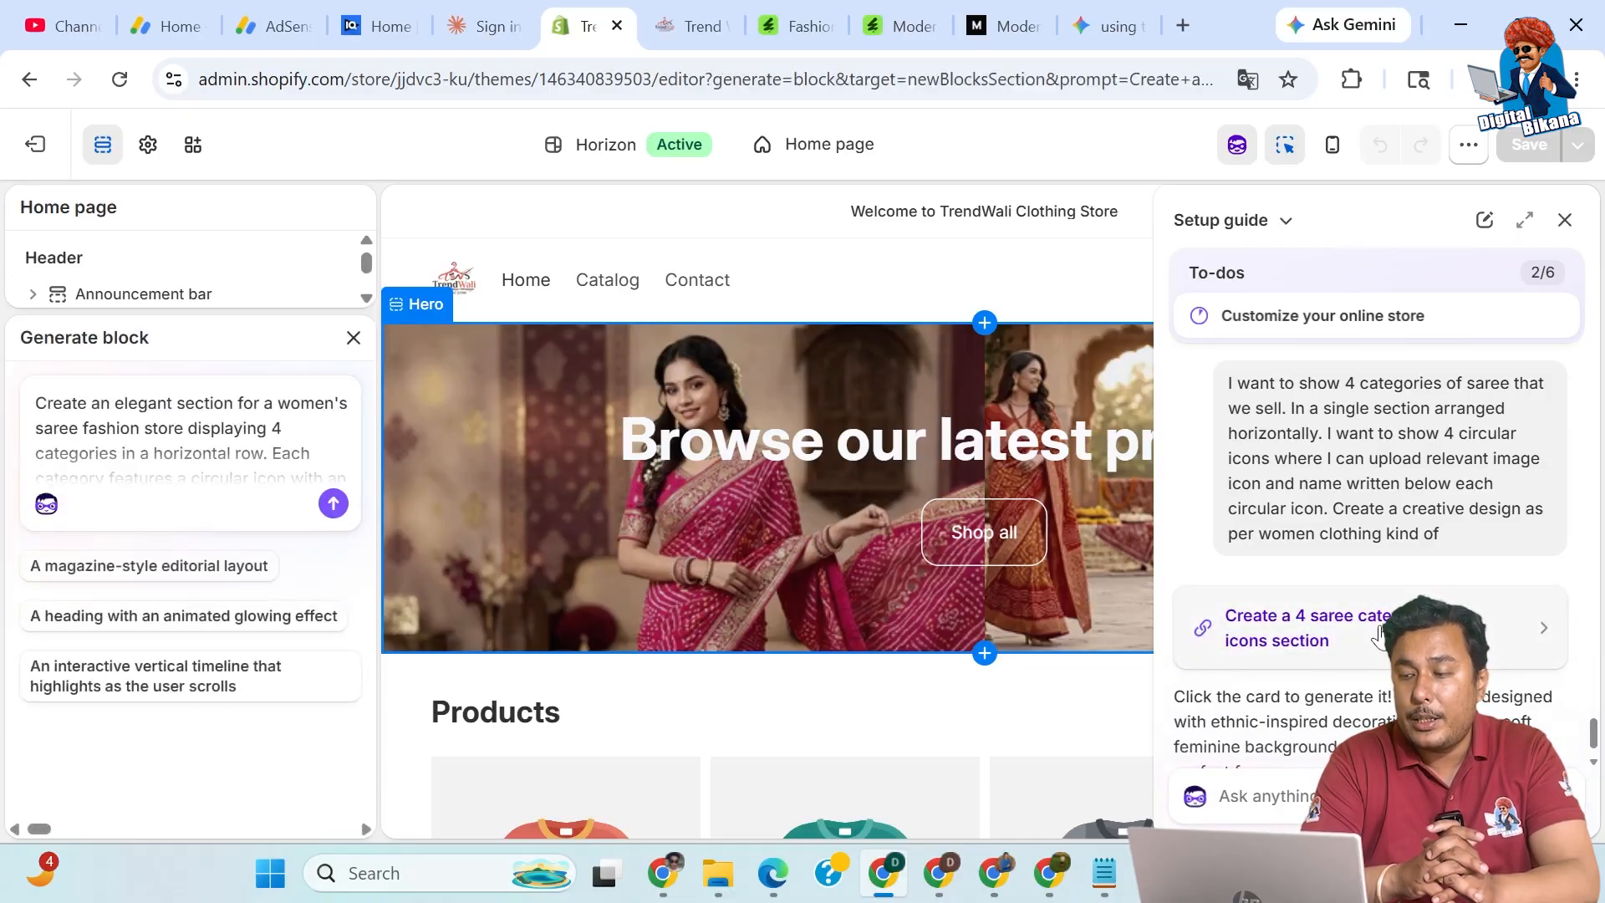
{"action": "left_click", "coordinate": [333, 503]}
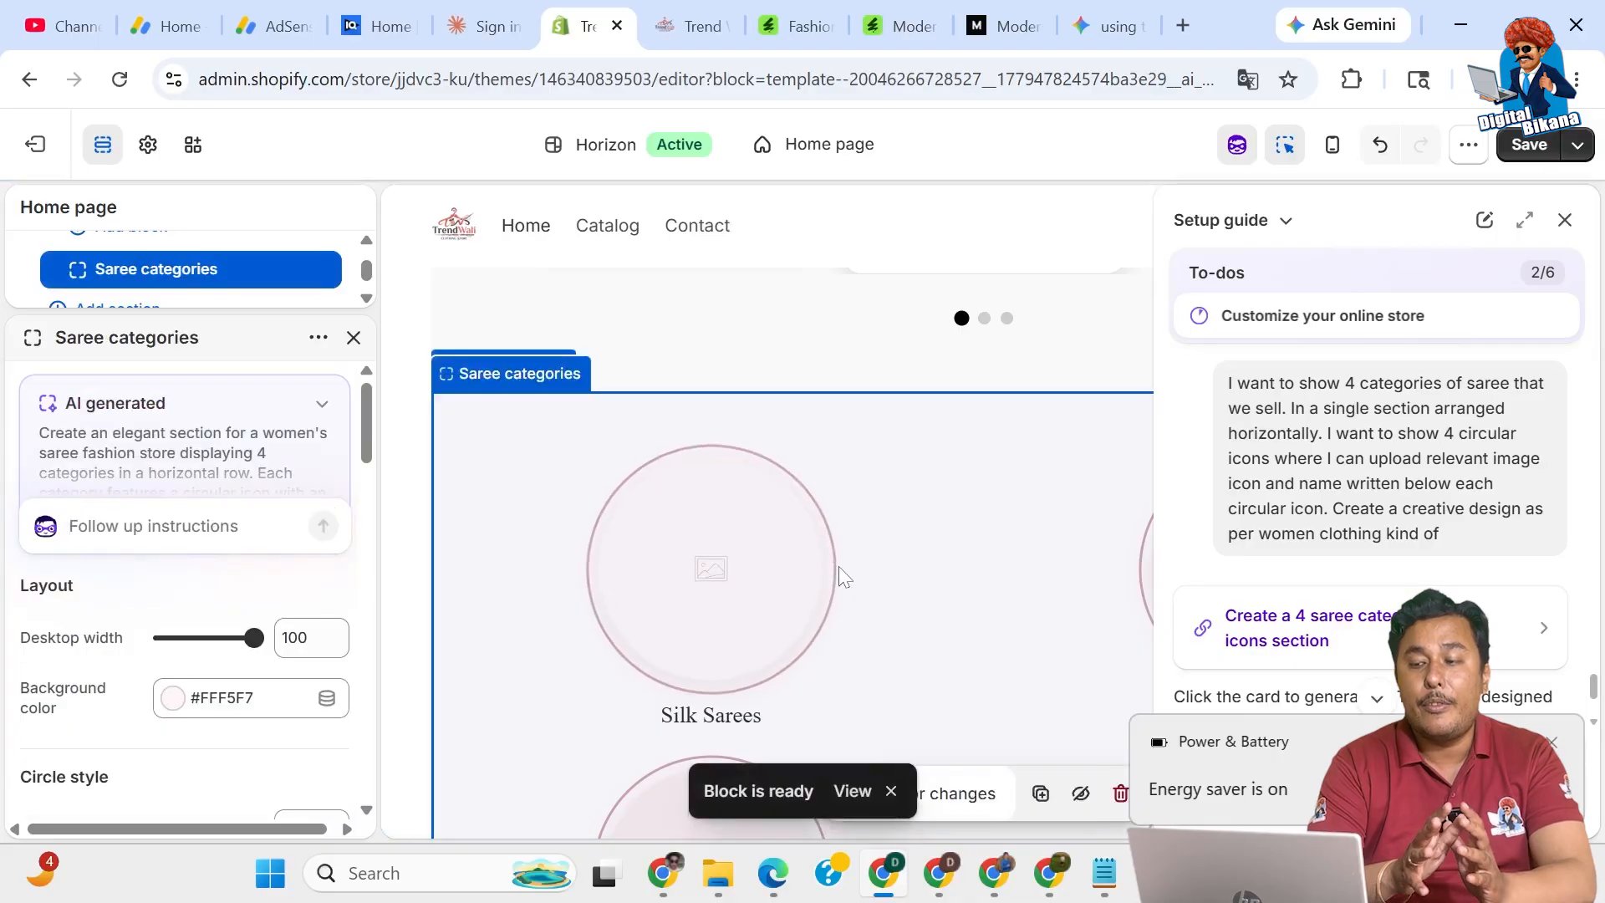
Review the generated Saree categories circles in the preview, then close the Sidekick chat.
{"action": "scroll", "coordinate": [991, 635], "scroll_direction": "down", "scroll_amount": 1}
{"action": "scroll", "coordinate": [990, 631], "scroll_direction": "down", "scroll_amount": 4}
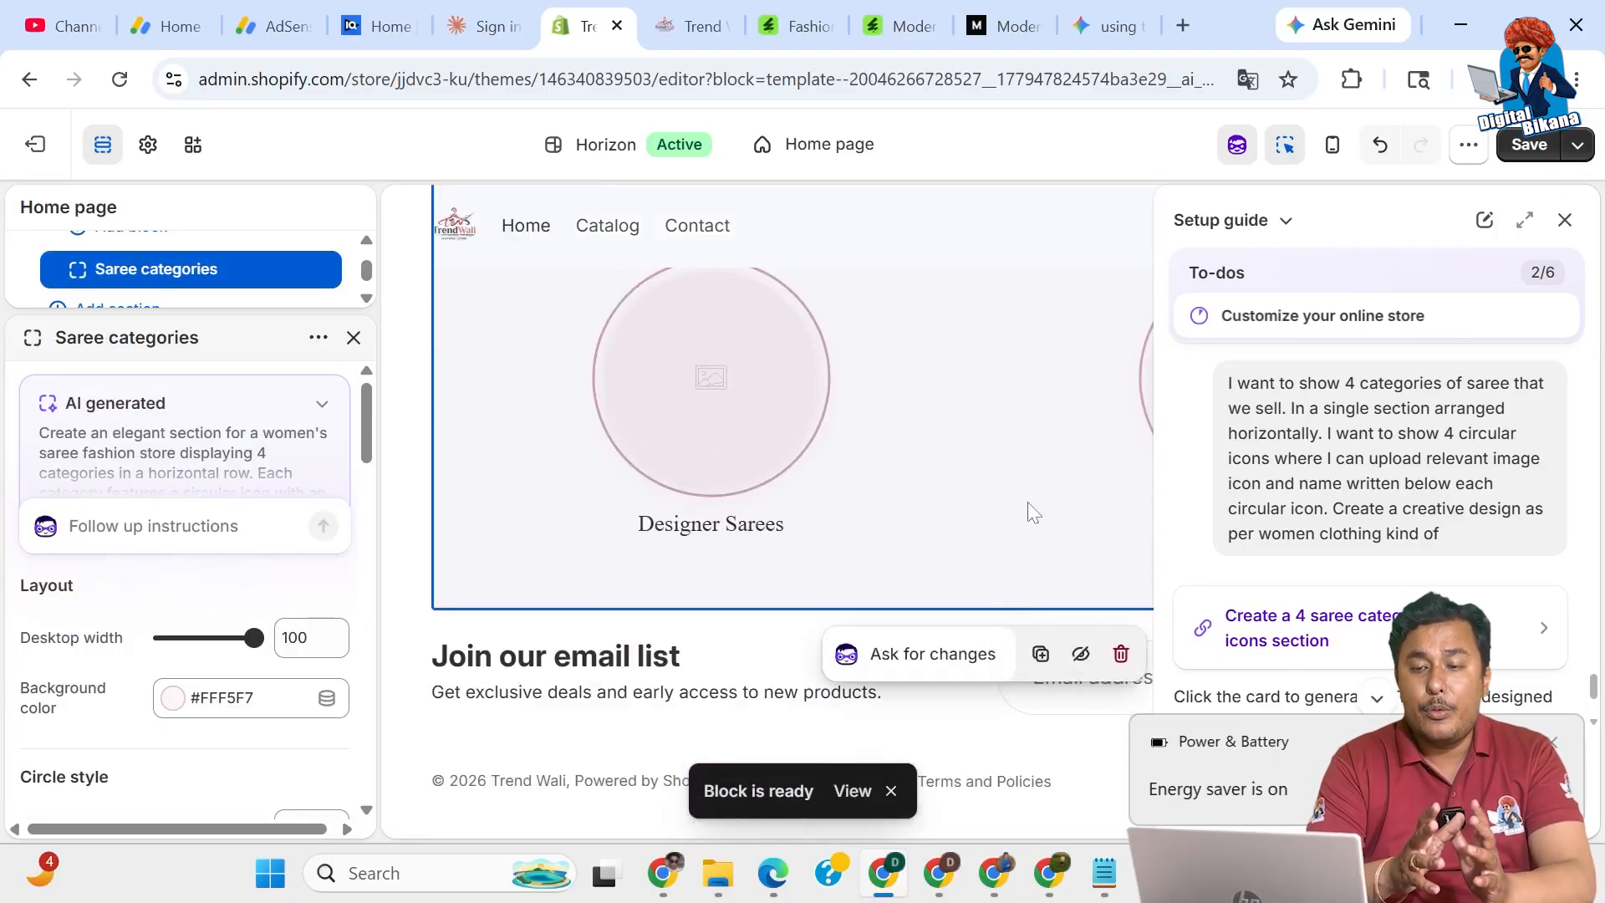
{"action": "left_click", "coordinate": [1565, 221]}
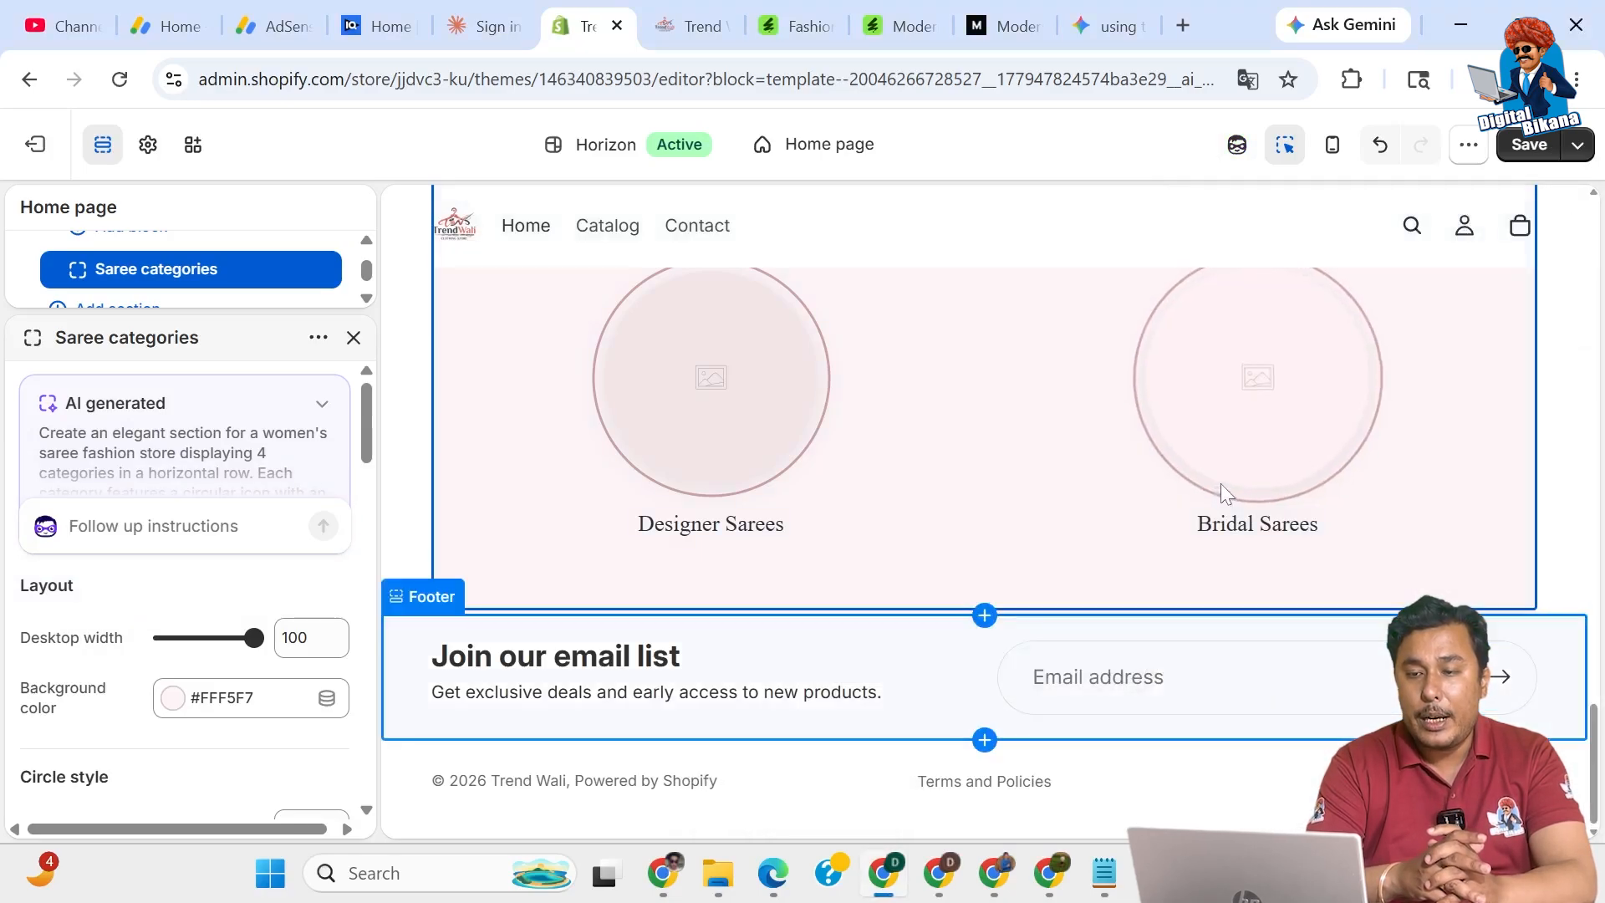
Make the Saree categories circles slightly smaller with the size slider.
{"action": "scroll", "coordinate": [1221, 483], "scroll_direction": "up", "scroll_amount": 4}
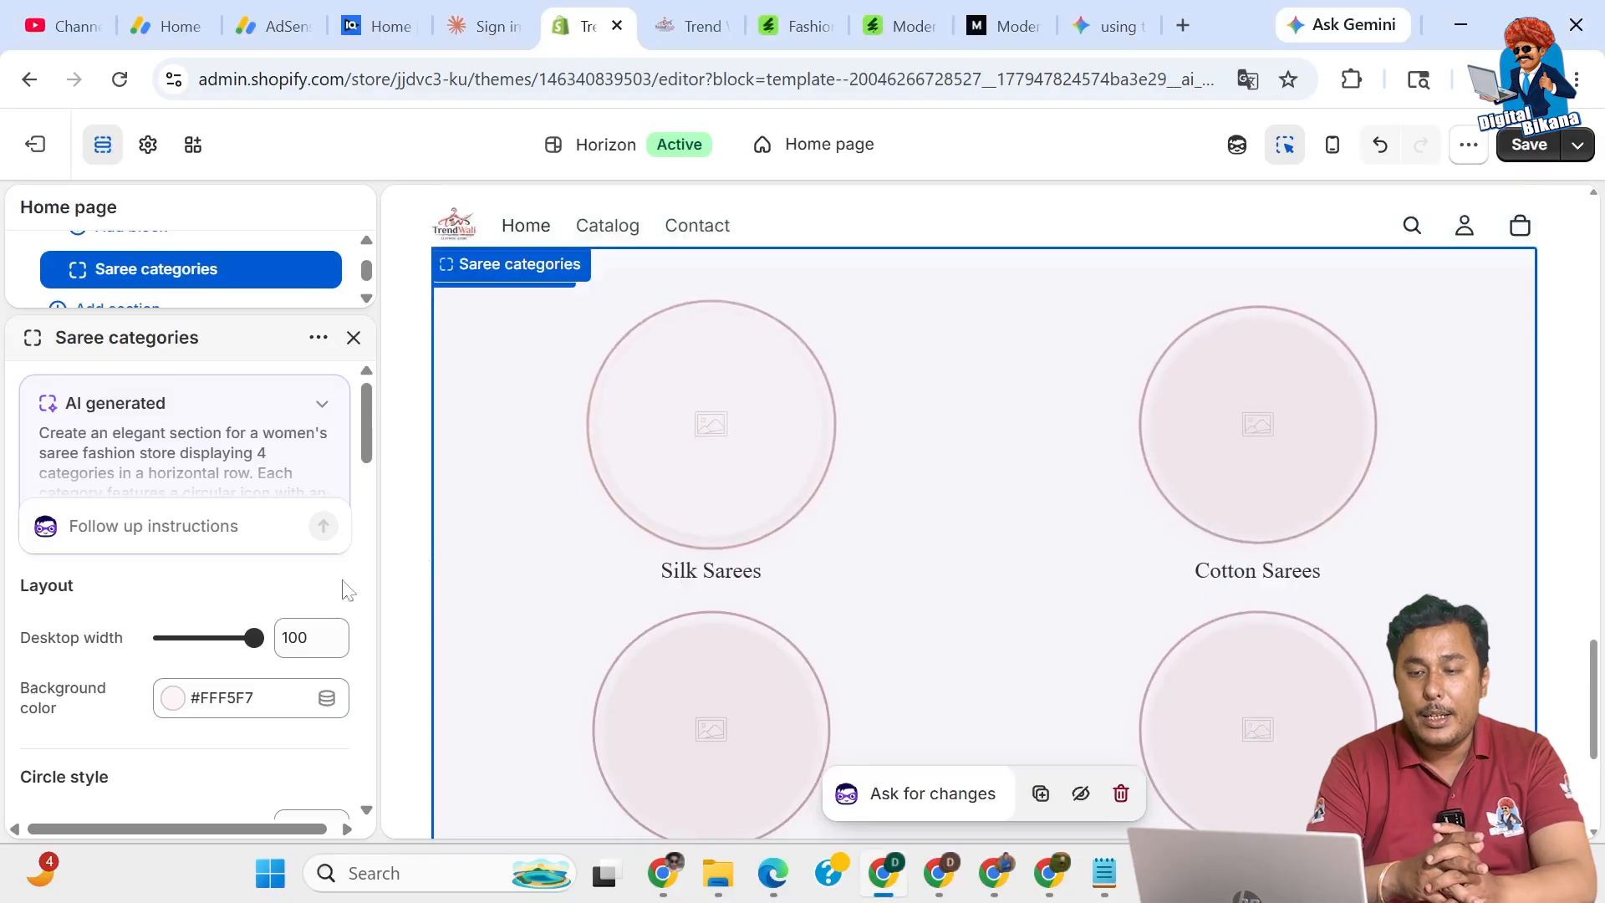
{"action": "scroll", "coordinate": [101, 690], "scroll_direction": "down", "scroll_amount": 3}
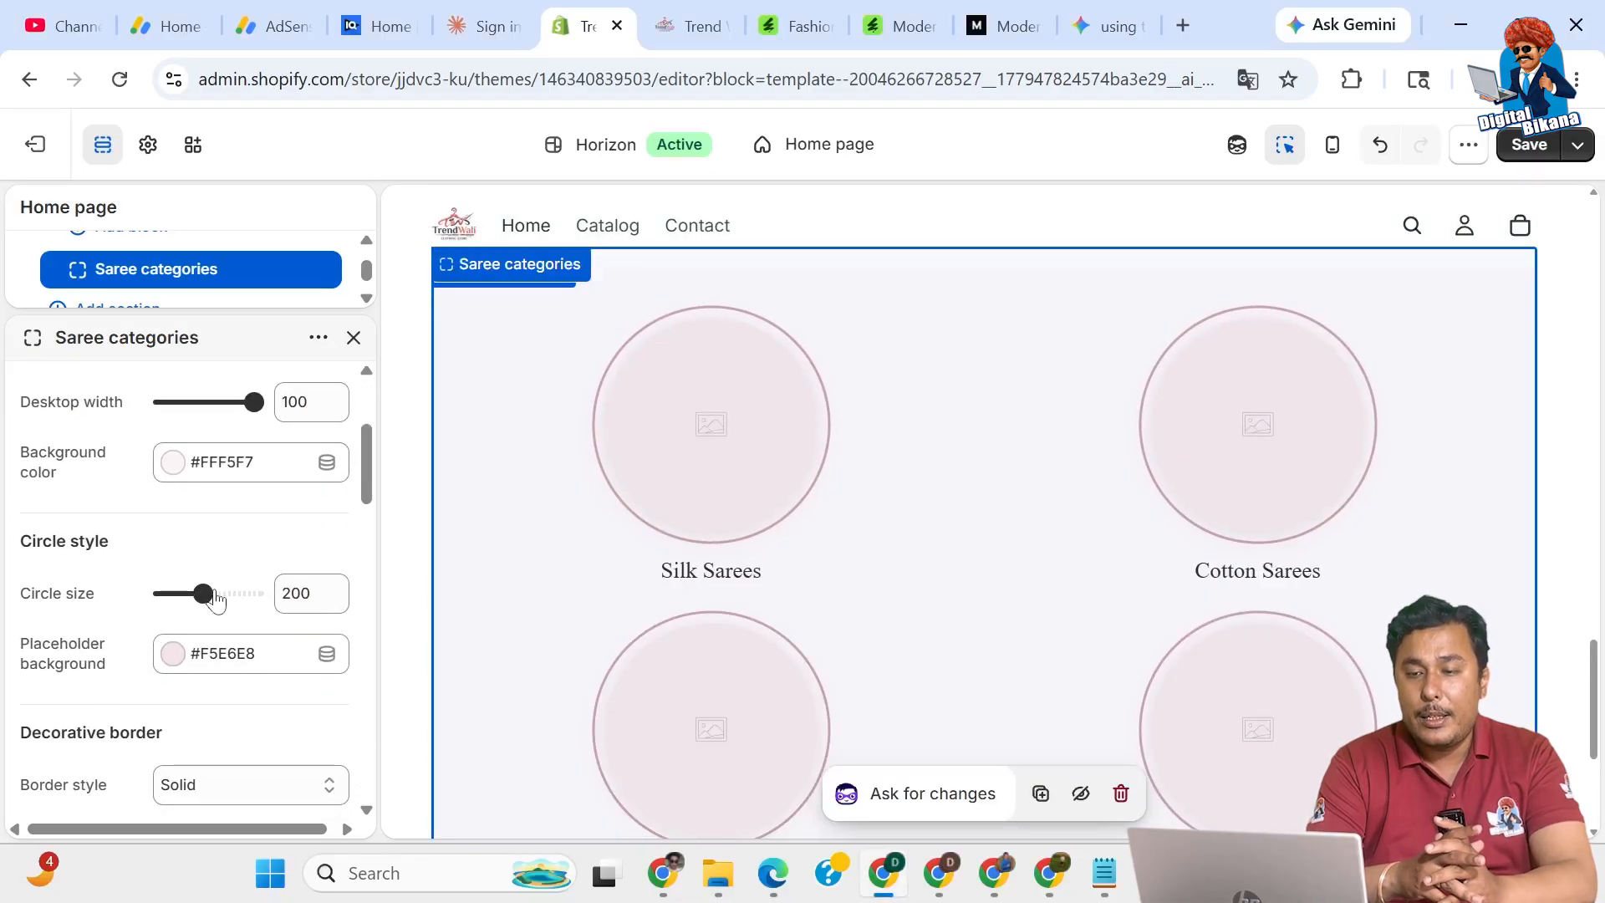
{"action": "left_click_drag", "start_coordinate": [201, 592], "coordinate": [161, 592]}
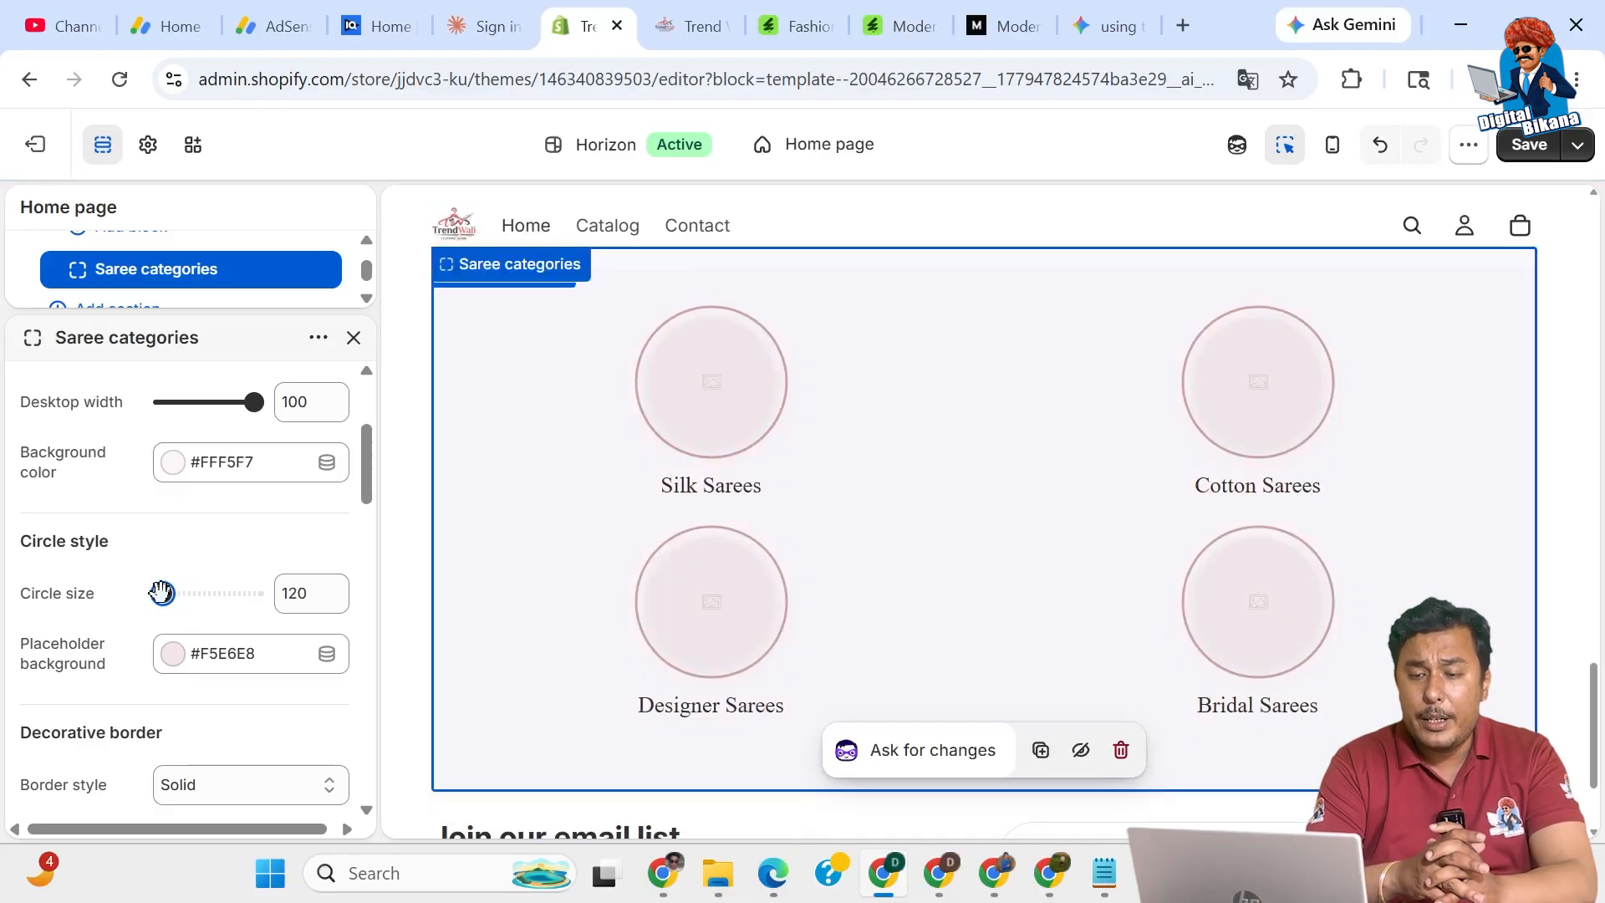
Narrow the section's Desktop width from 100 to 70, then to 50.
{"action": "scroll", "coordinate": [96, 665], "scroll_direction": "down", "scroll_amount": 2}
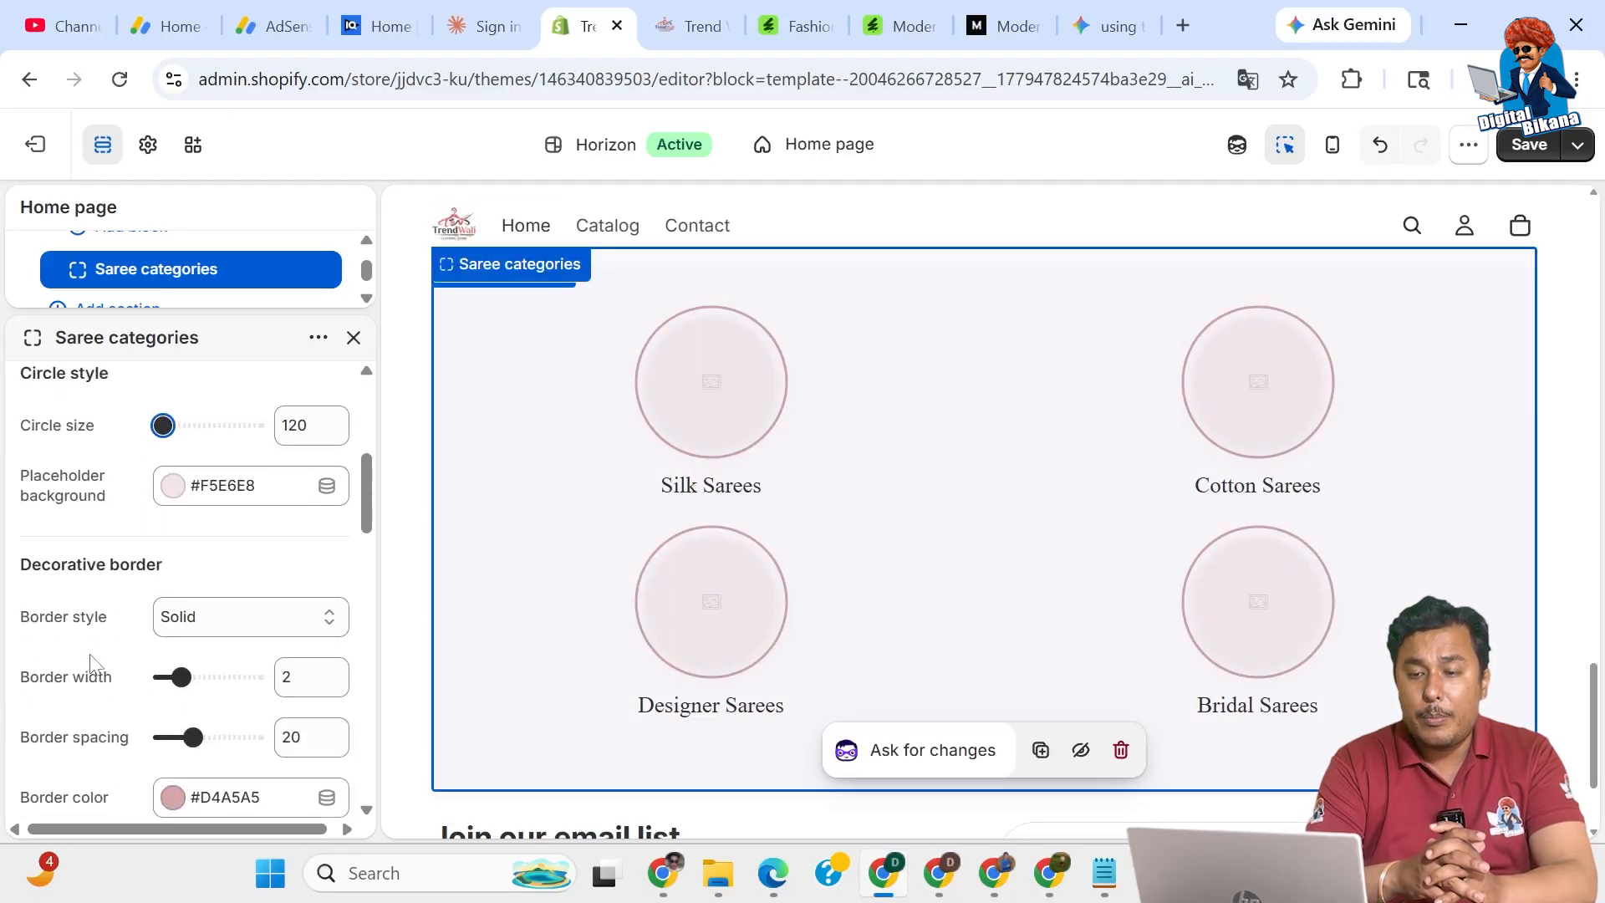
{"action": "scroll", "coordinate": [154, 747], "scroll_direction": "down", "scroll_amount": 3}
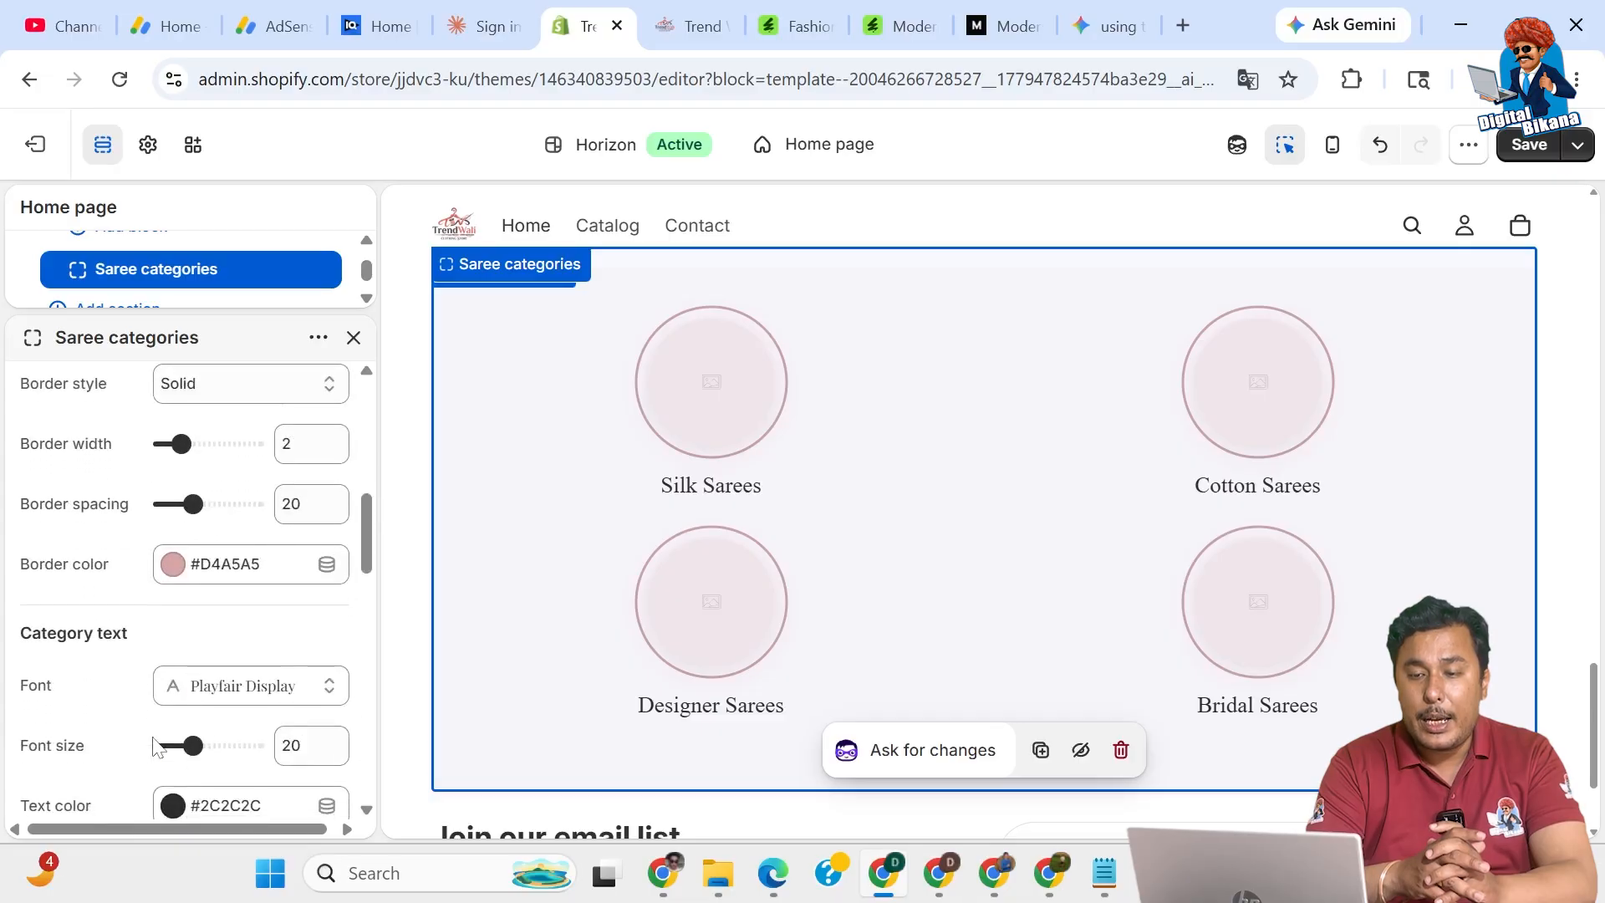
{"action": "scroll", "coordinate": [153, 747], "scroll_direction": "down", "scroll_amount": 2}
{"action": "scroll", "coordinate": [153, 747], "scroll_direction": "down", "scroll_amount": 1}
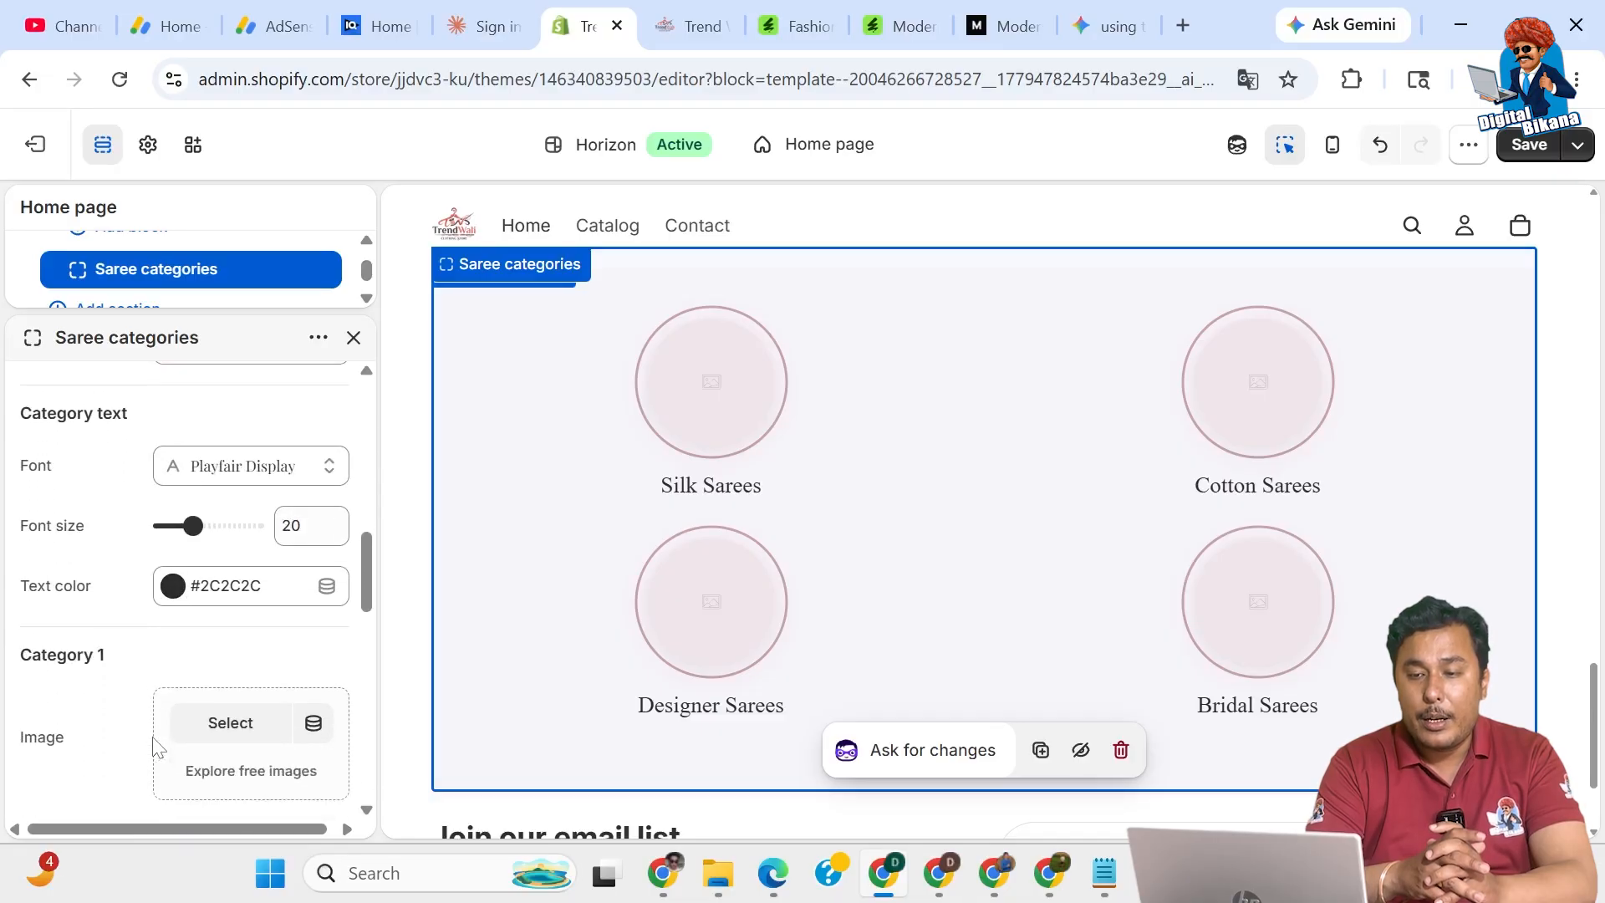
{"action": "scroll", "coordinate": [153, 746], "scroll_direction": "down", "scroll_amount": 8}
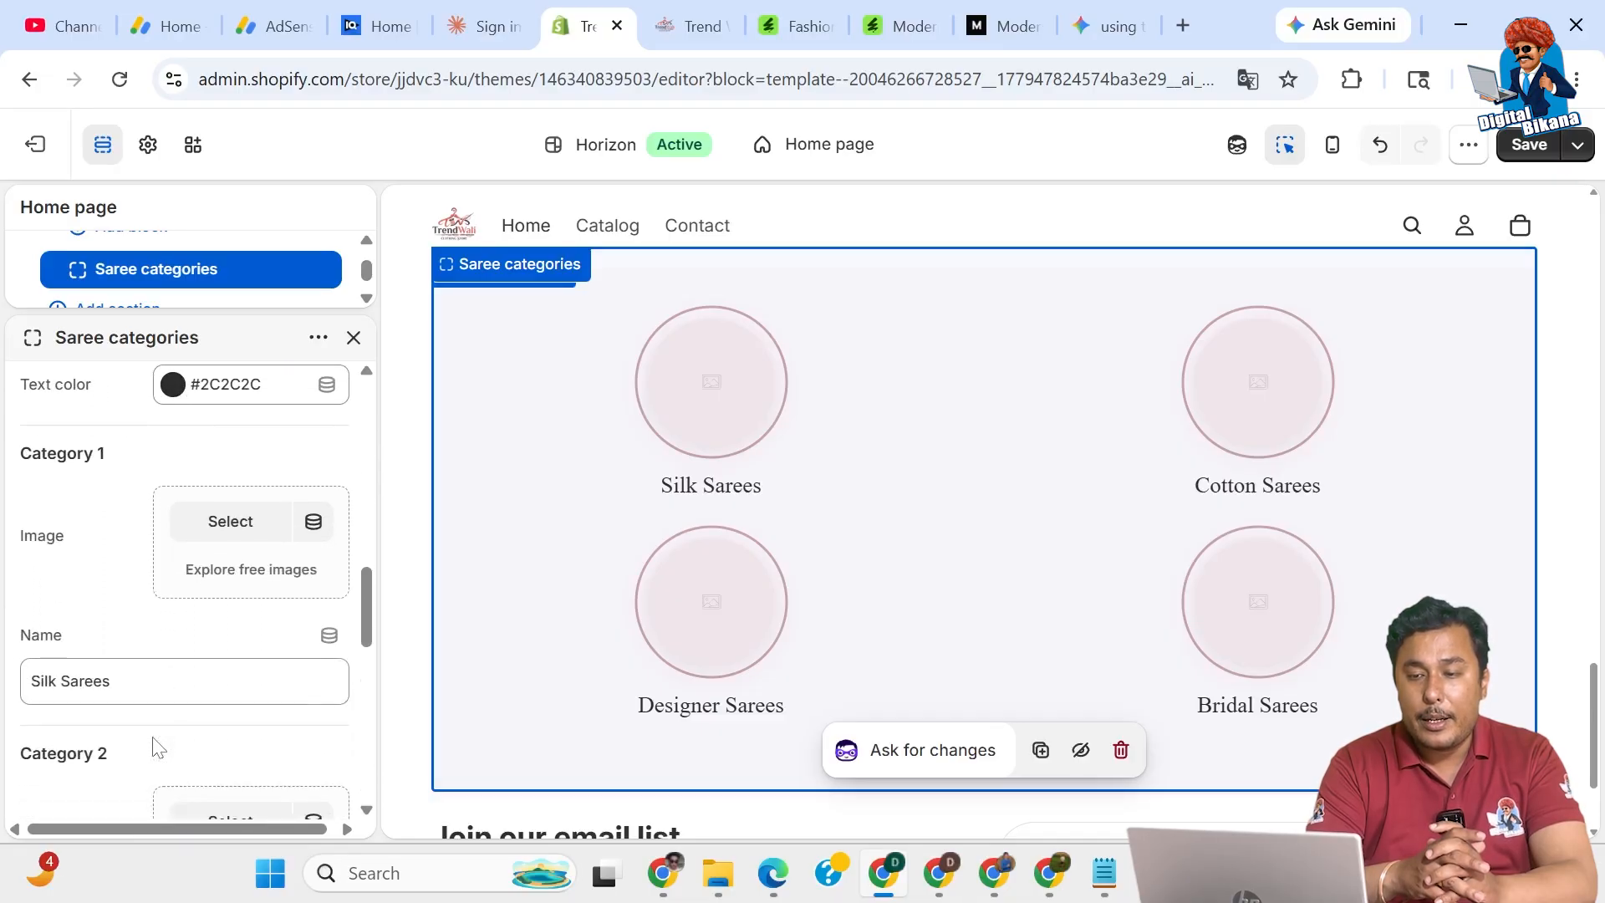
{"action": "scroll", "coordinate": [153, 747], "scroll_direction": "down", "scroll_amount": 2}
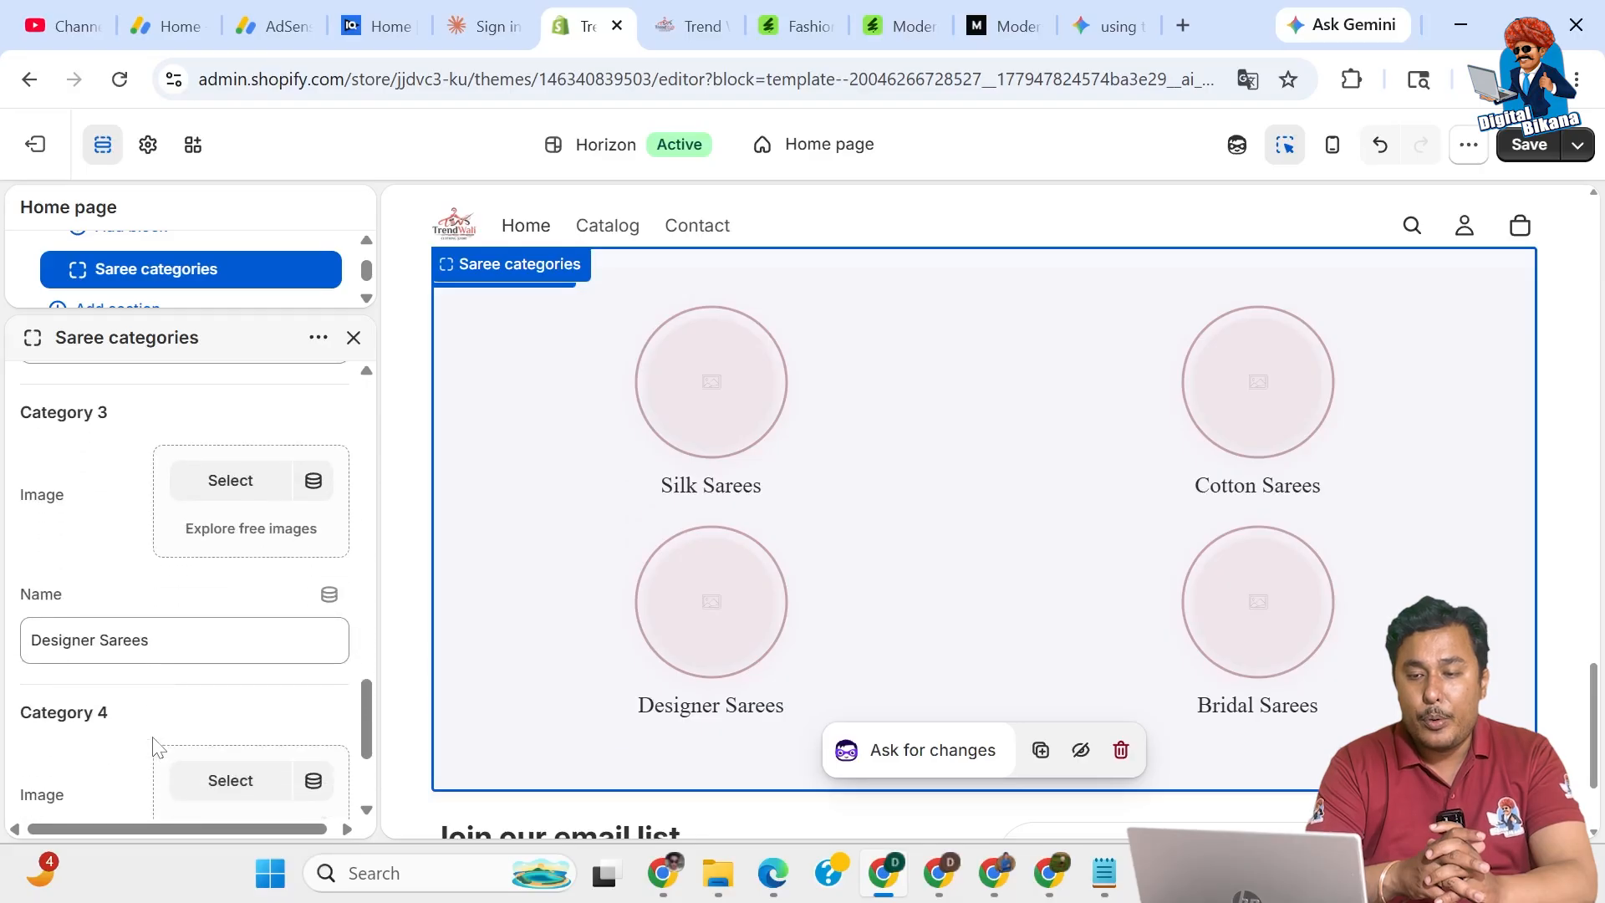
{"action": "scroll", "coordinate": [153, 747], "scroll_direction": "down", "scroll_amount": 2}
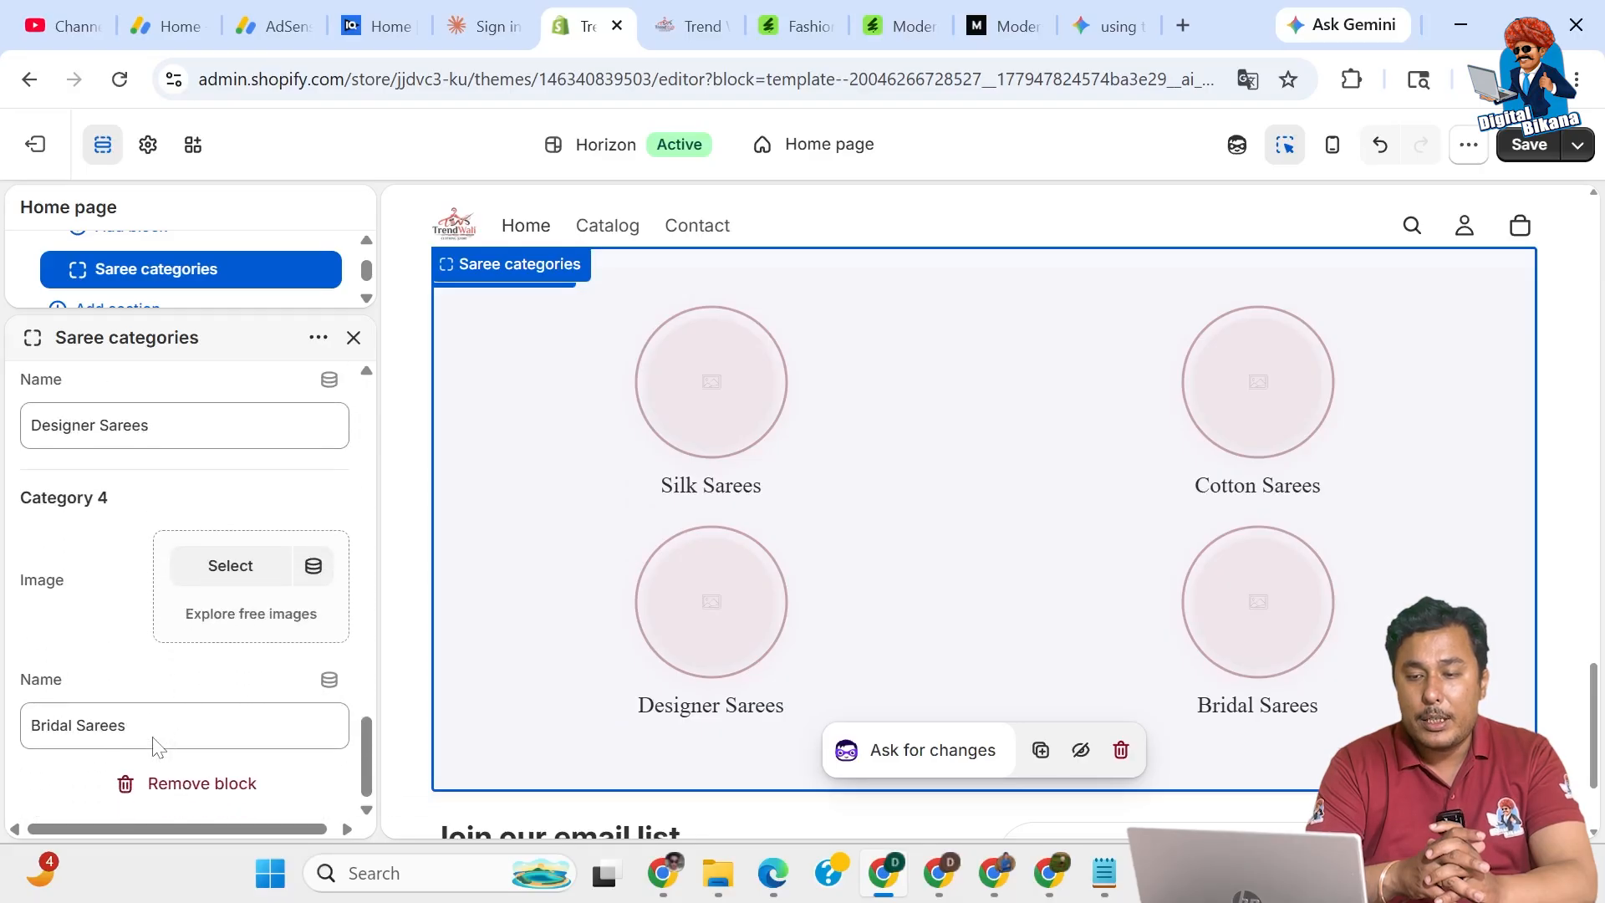
{"action": "scroll", "coordinate": [154, 747], "scroll_direction": "up", "scroll_amount": 10}
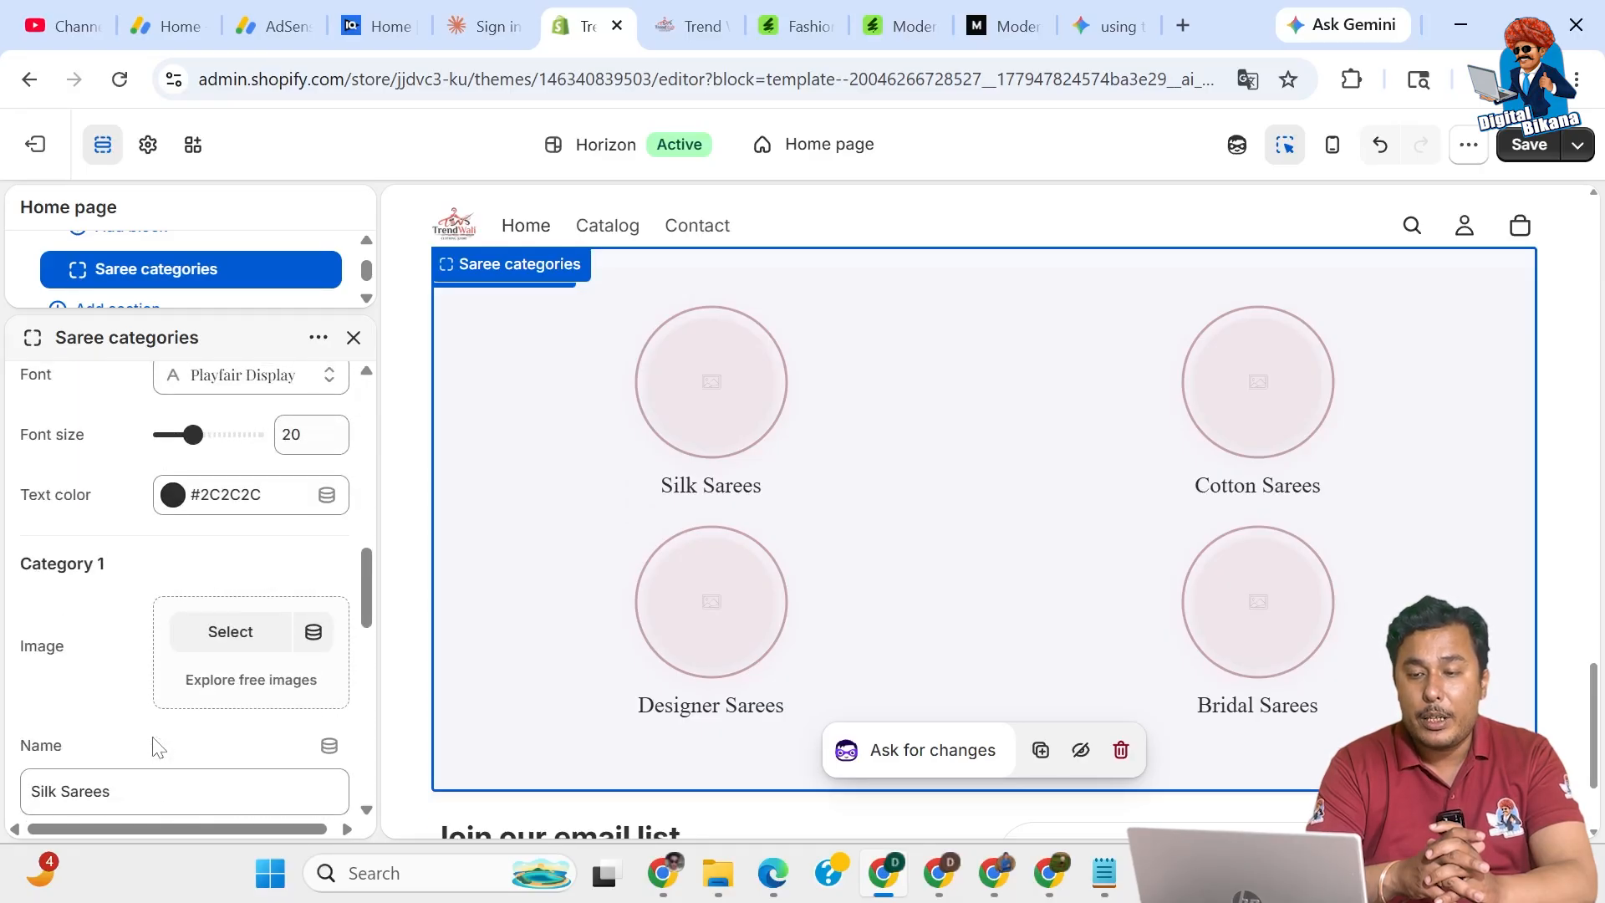
{"action": "scroll", "coordinate": [153, 747], "scroll_direction": "up", "scroll_amount": 7}
{"action": "scroll", "coordinate": [153, 747], "scroll_direction": "up", "scroll_amount": 3}
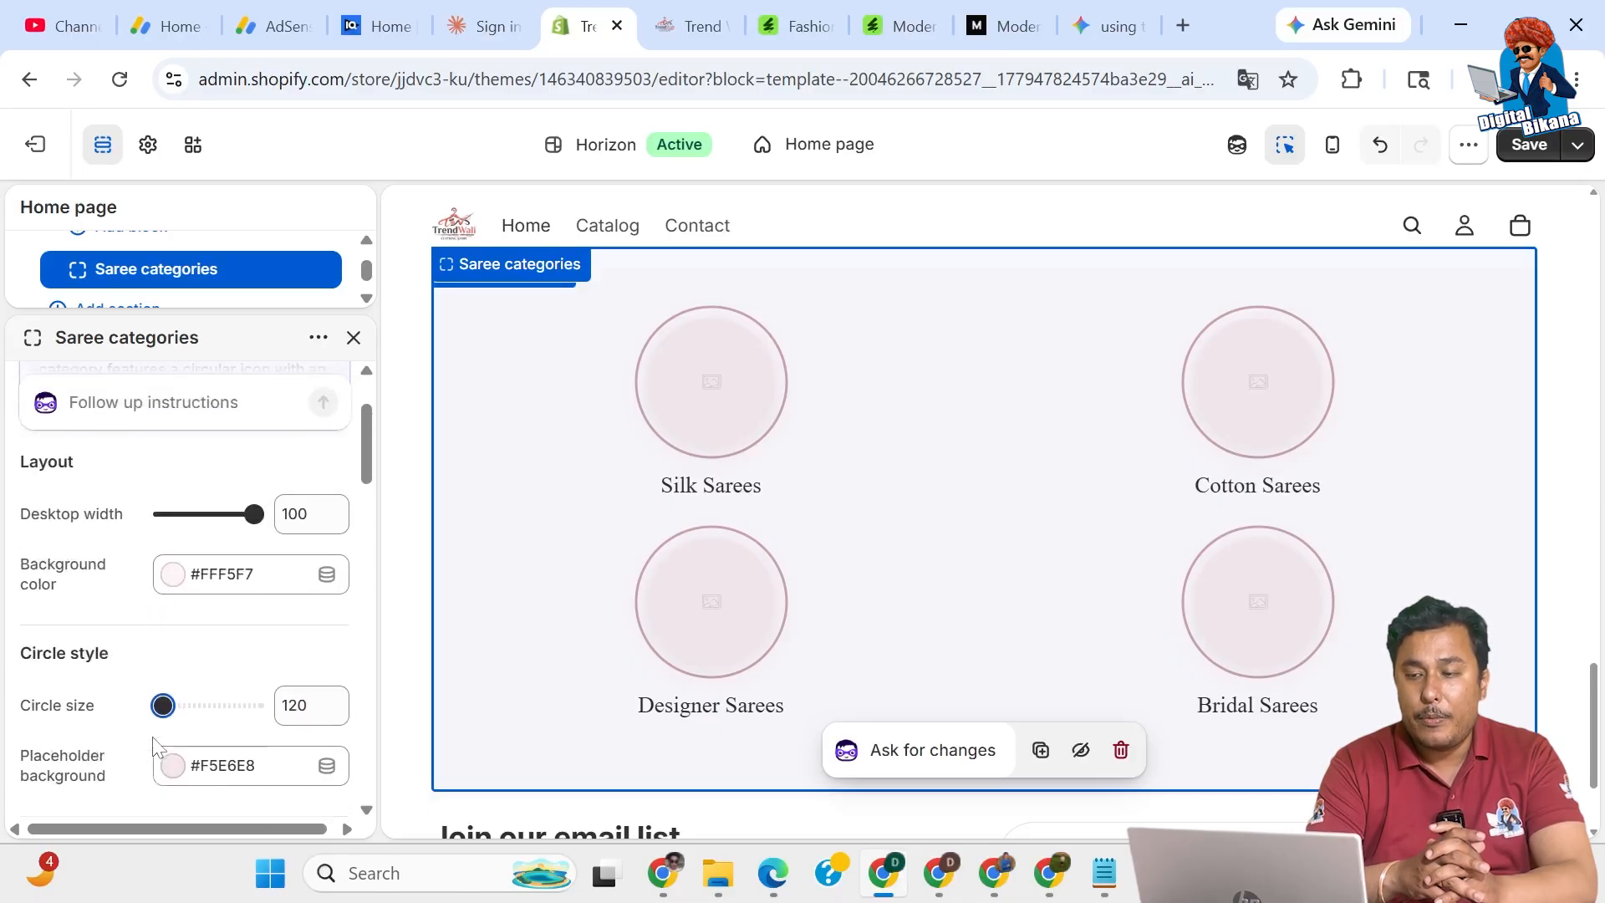
{"action": "scroll", "coordinate": [155, 747], "scroll_direction": "up", "scroll_amount": 1}
{"action": "left_click_drag", "start_coordinate": [249, 560], "coordinate": [195, 560]}
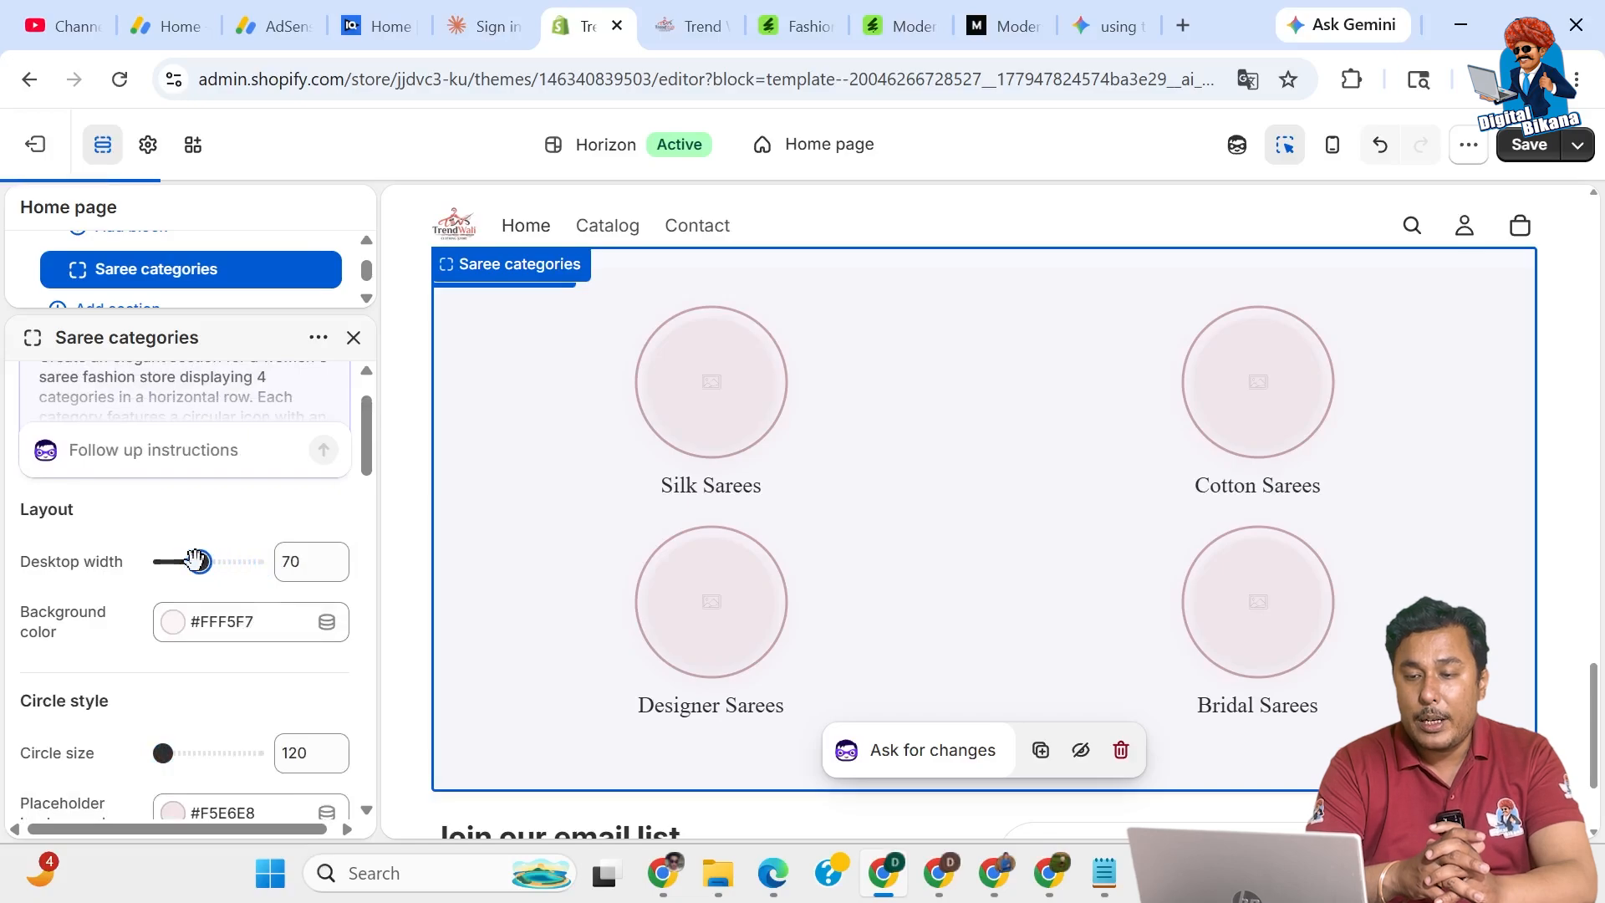
{"action": "left_click_drag", "start_coordinate": [195, 560], "coordinate": [138, 567]}
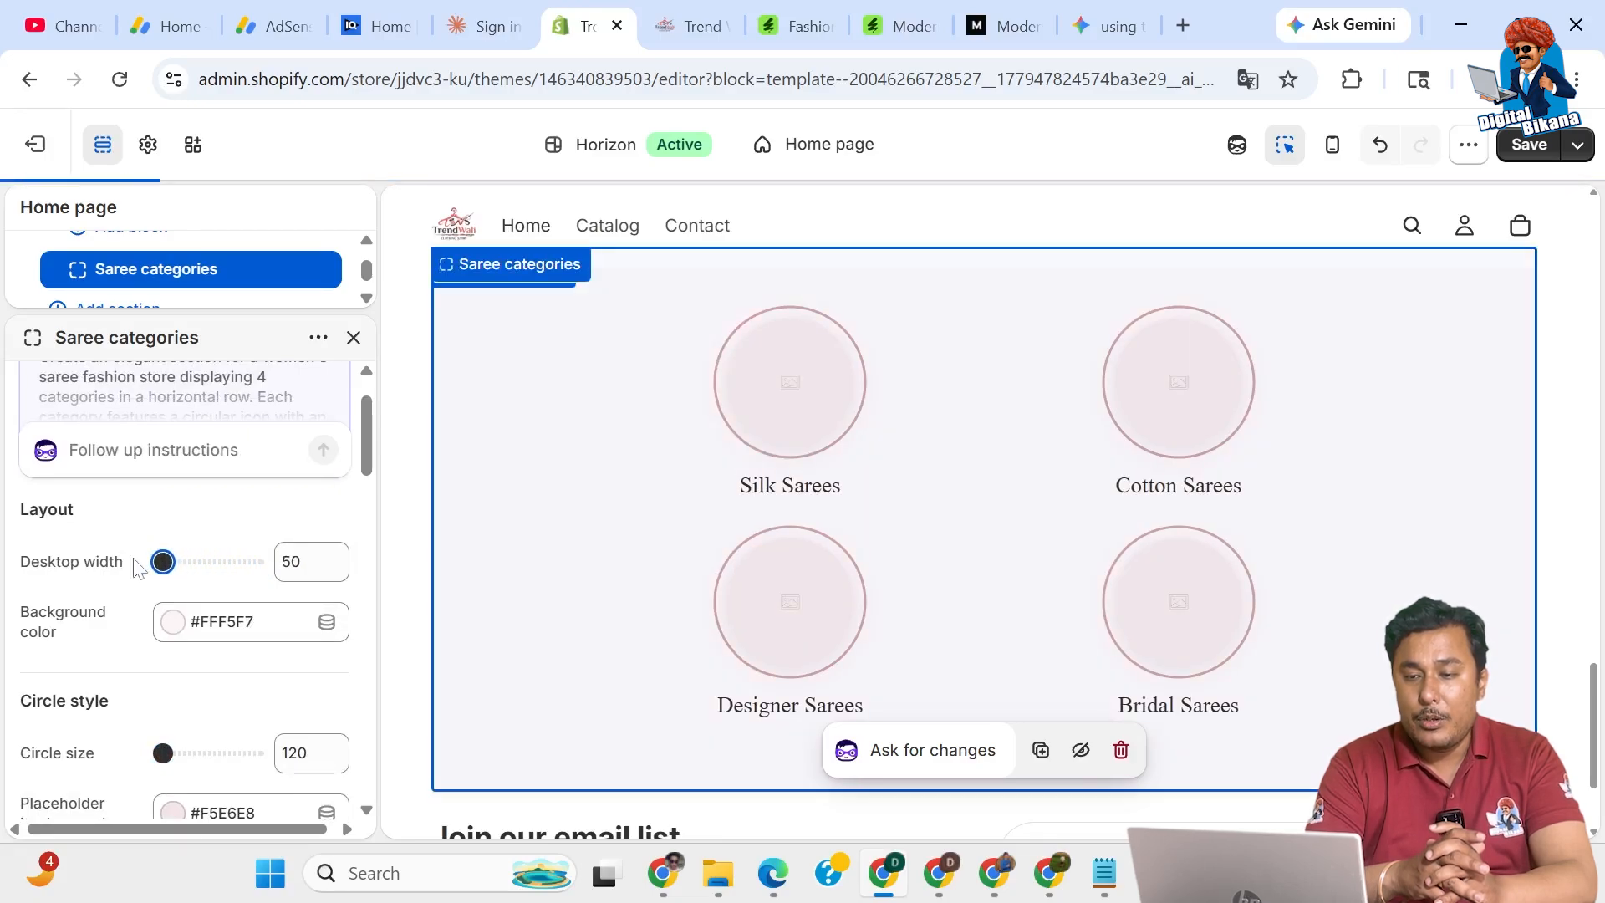
{"action": "scroll", "coordinate": [137, 563], "scroll_direction": "up", "scroll_amount": 1}
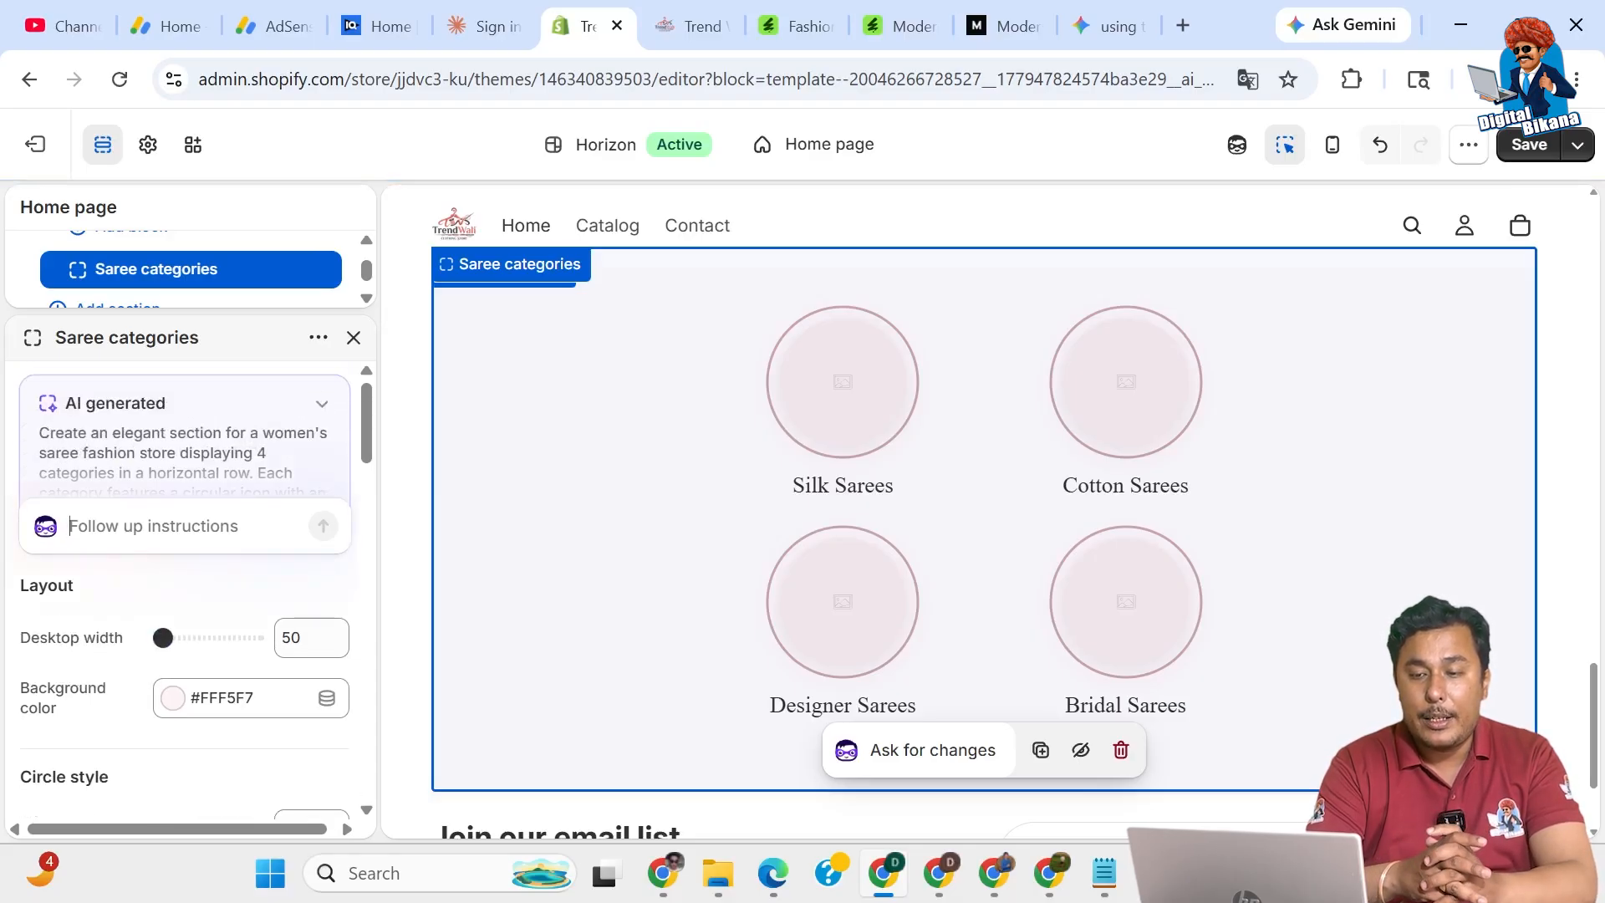
Submit the follow-up 'I want all 4 icons in a single line' to the AI.
{"action": "type", "text": "I want all 4 icons i"}
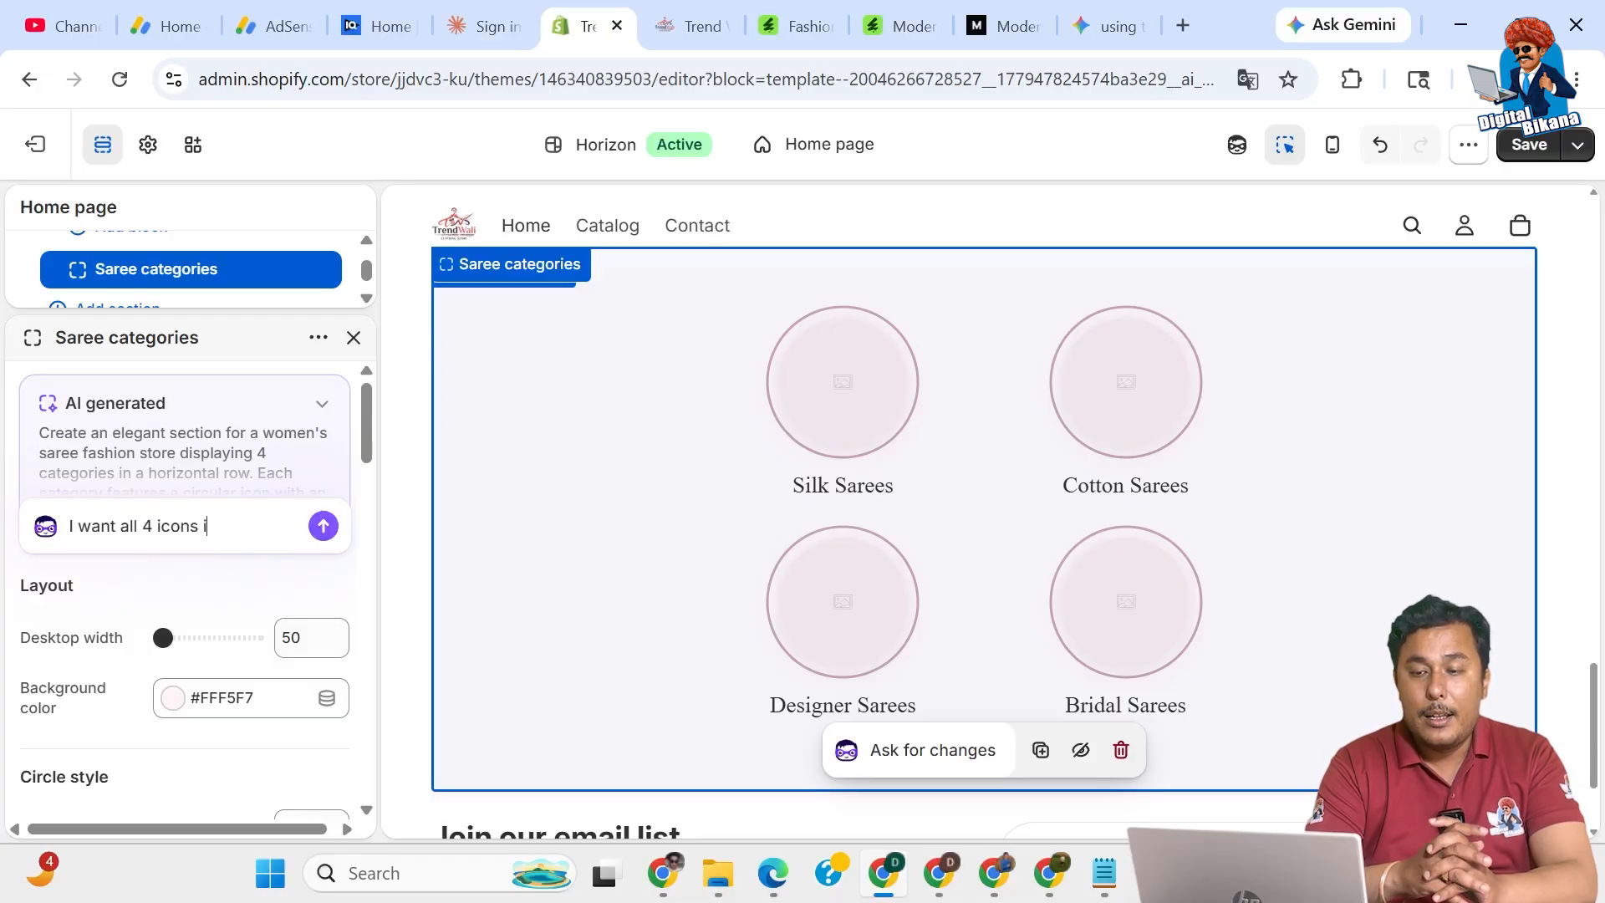
{"action": "type", "text": "n a single line"}
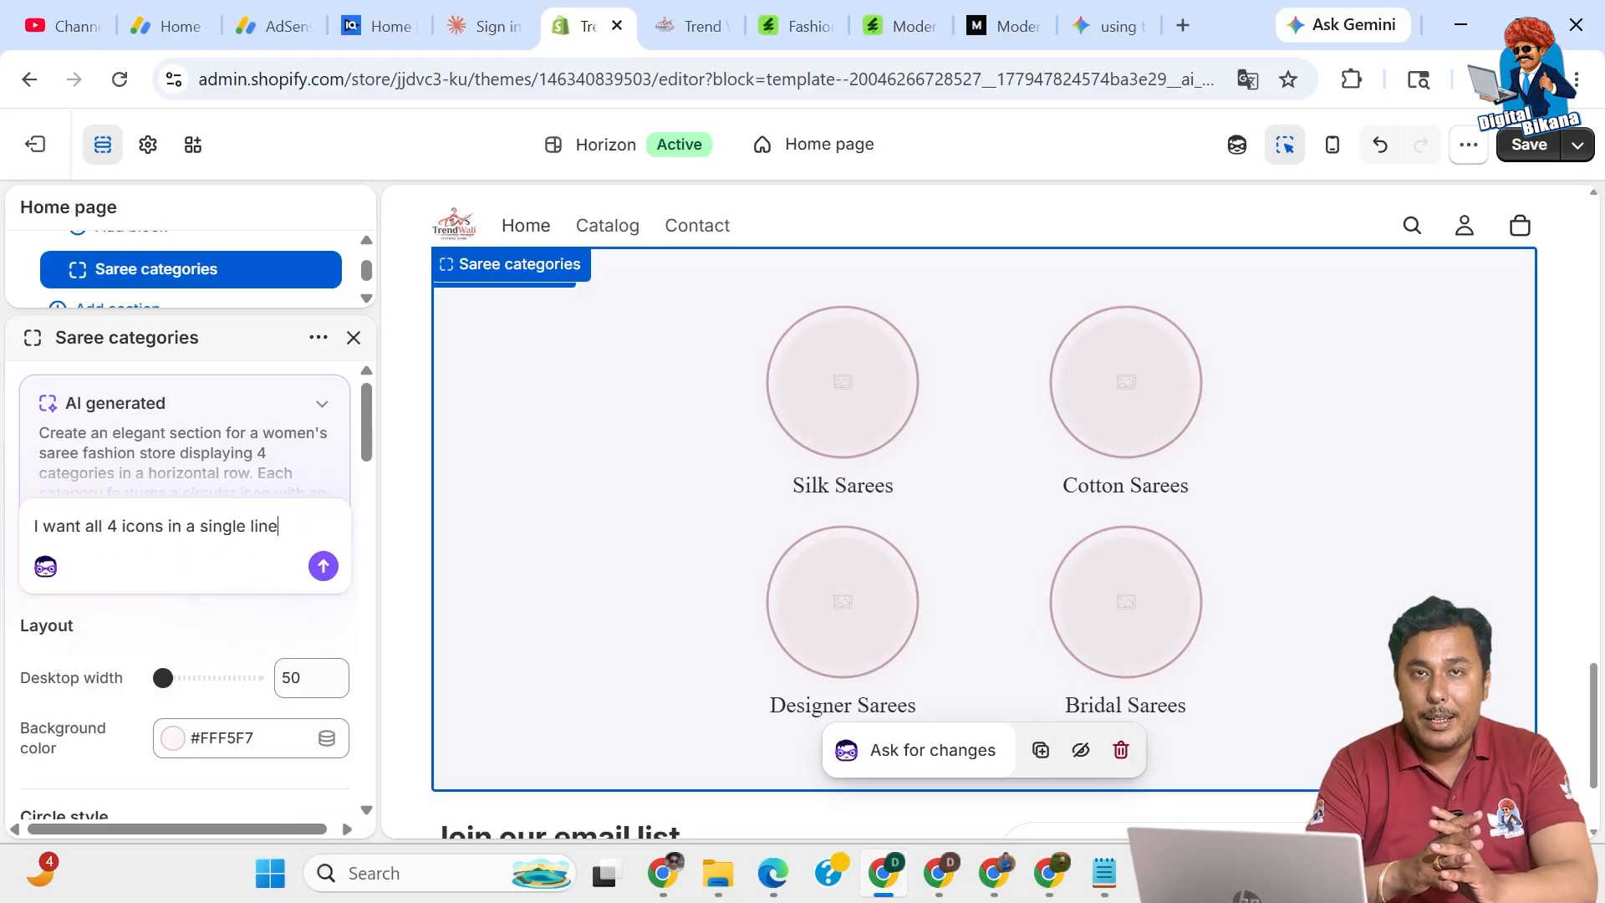
{"action": "key", "text": "Return"}
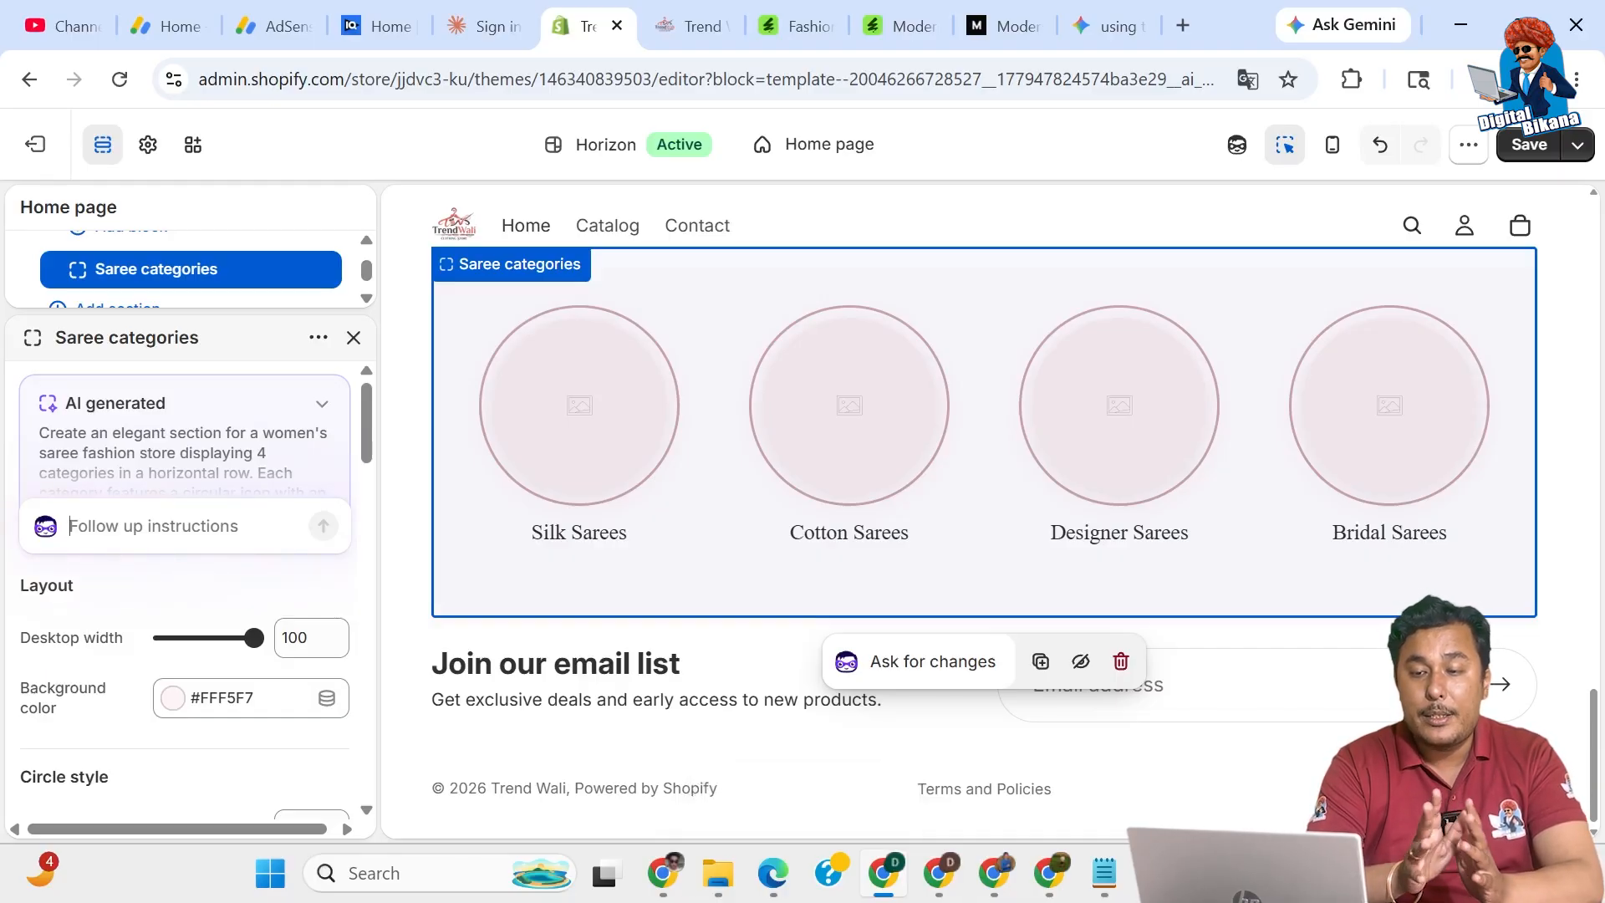
{"action": "type", "text": "Write heading also on top"}
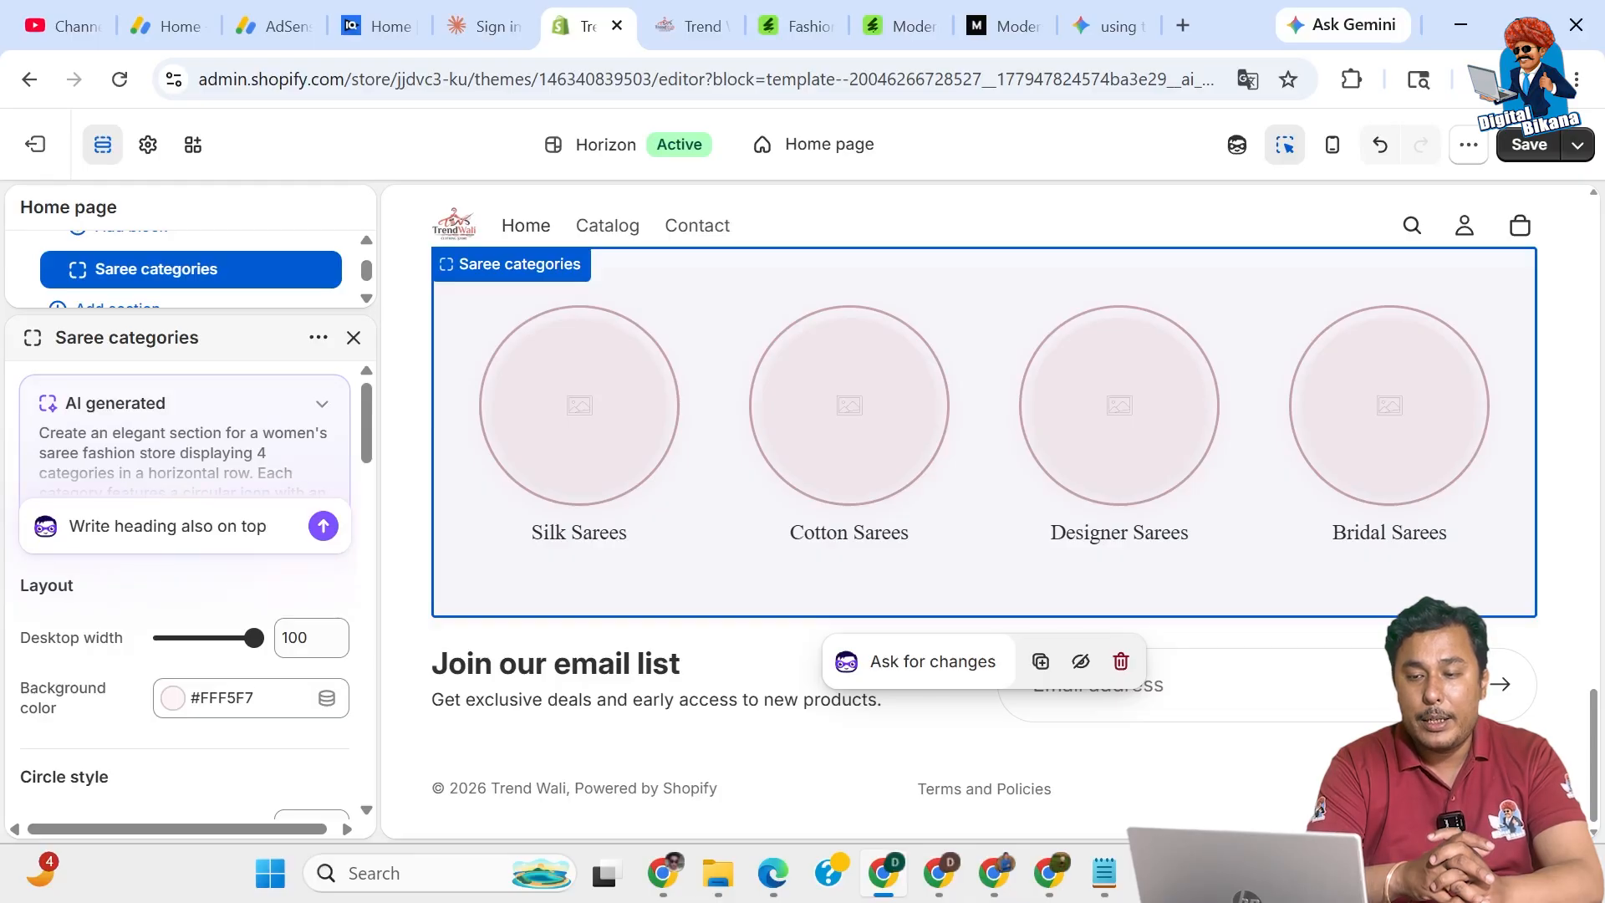
Send the follow-up 'Write heading also on top of this section: Most Popular Categories'.
{"action": "type", "text": "of this s"}
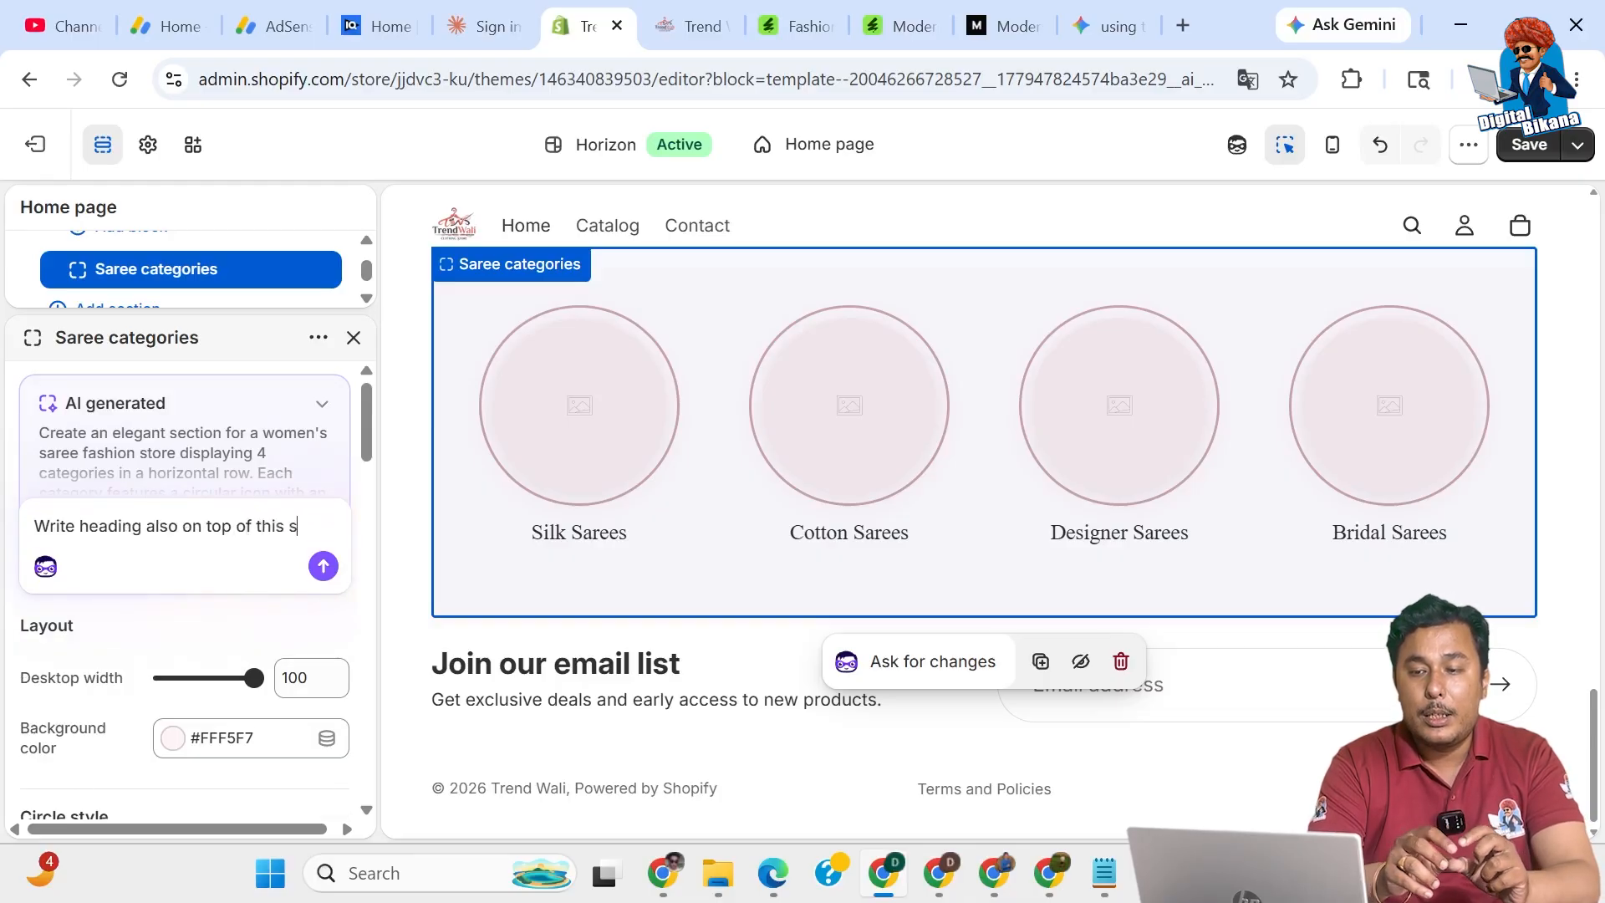
{"action": "type", "text": "ectio"}
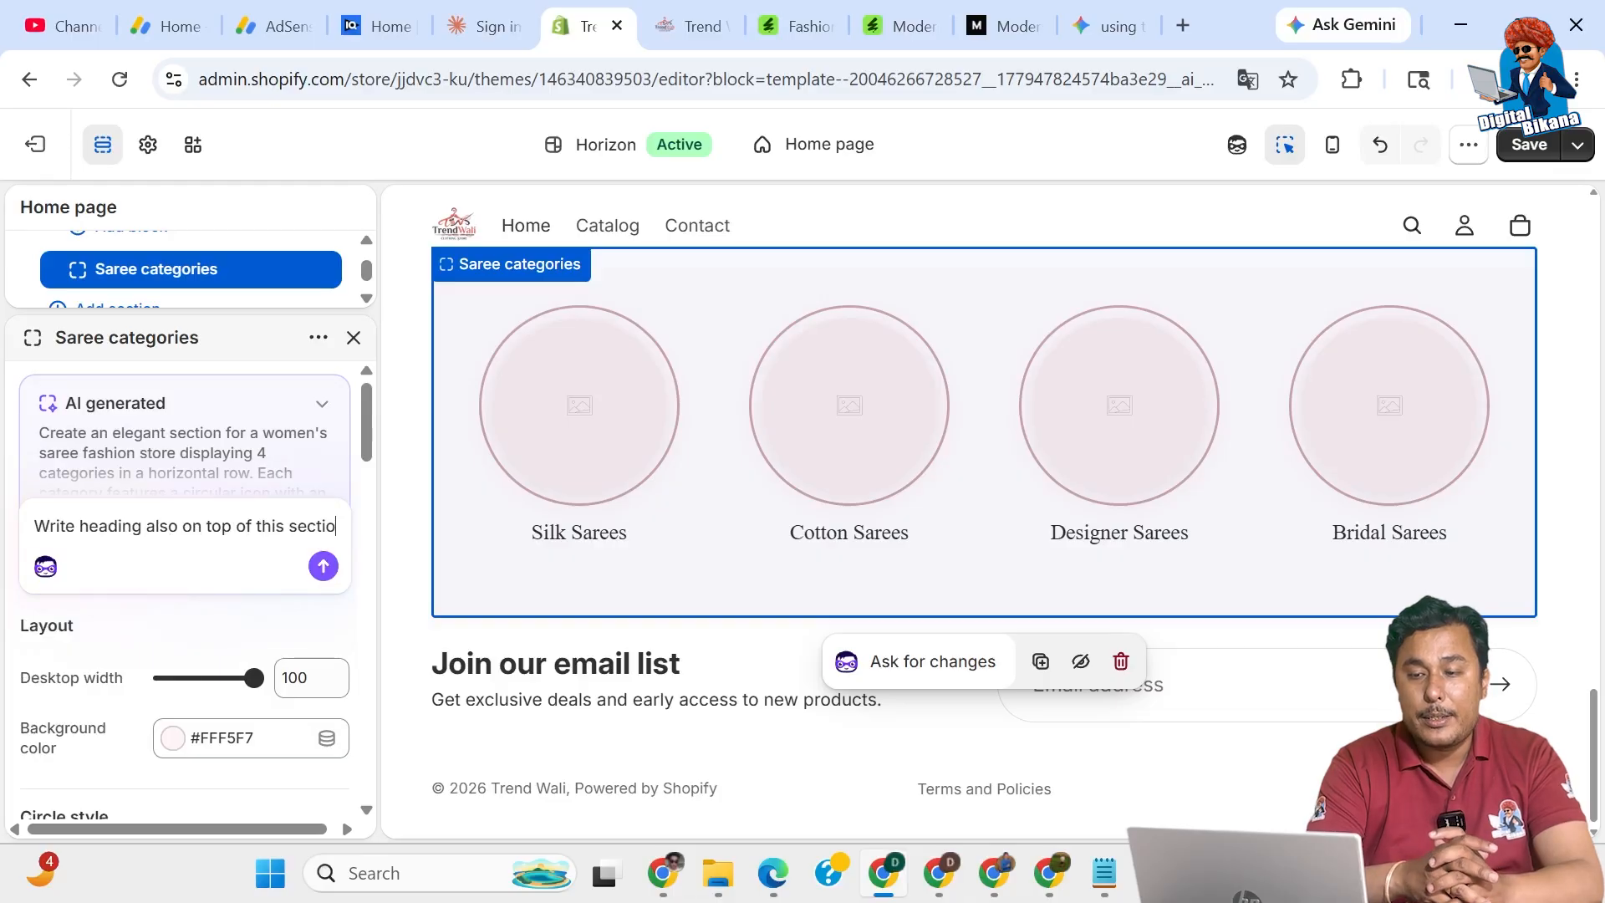
{"action": "type", "text": "n"}
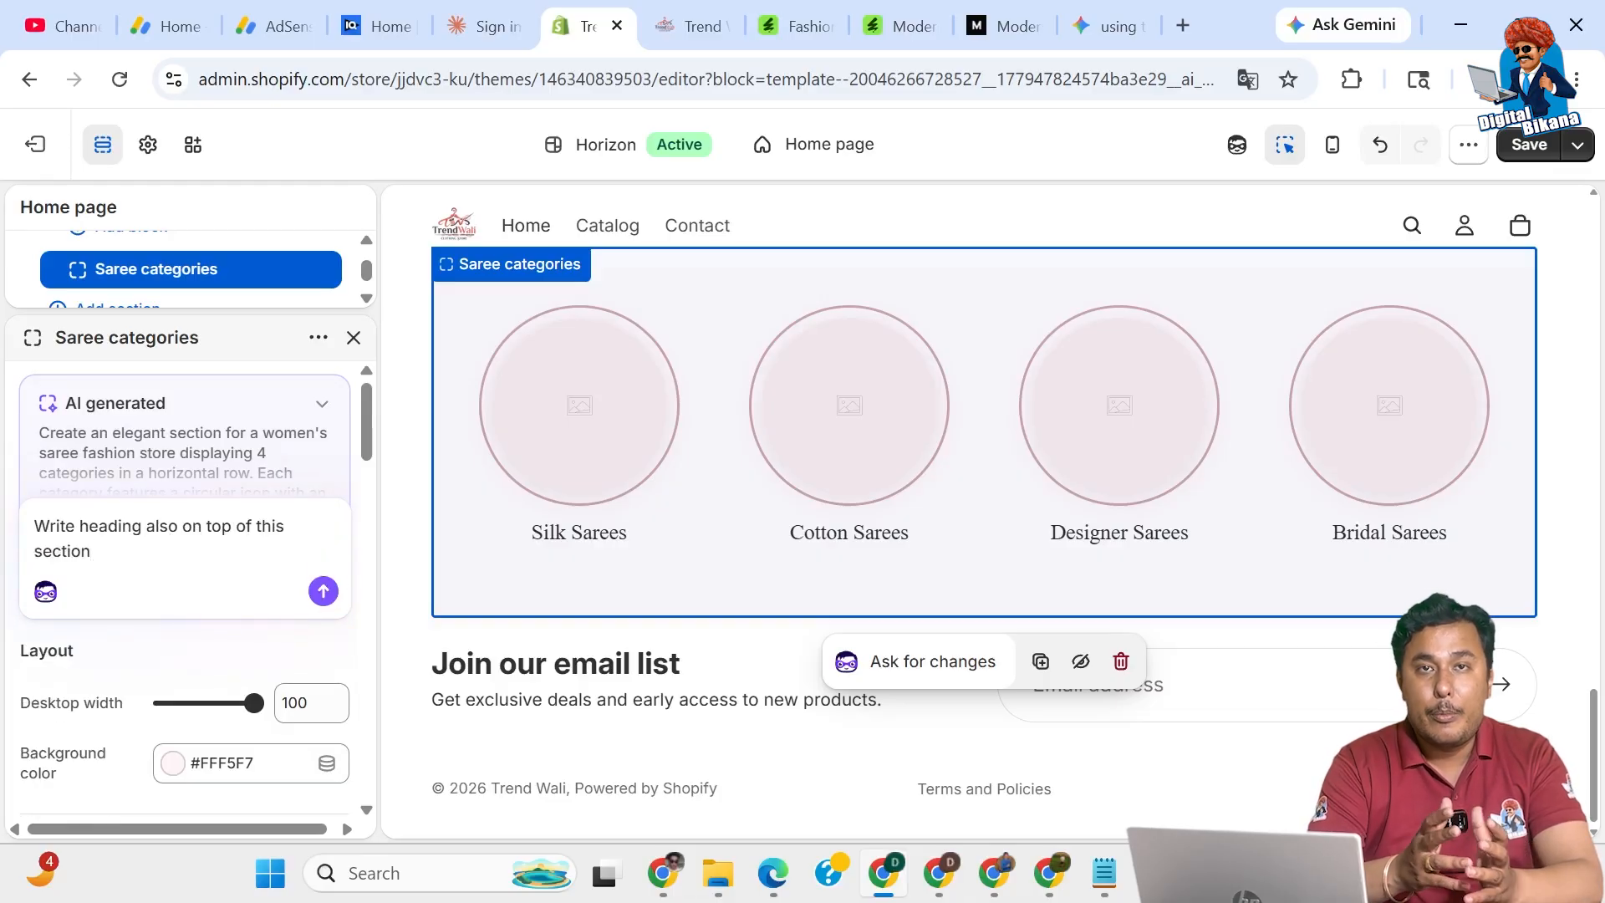
{"action": "type", "text": ":"}
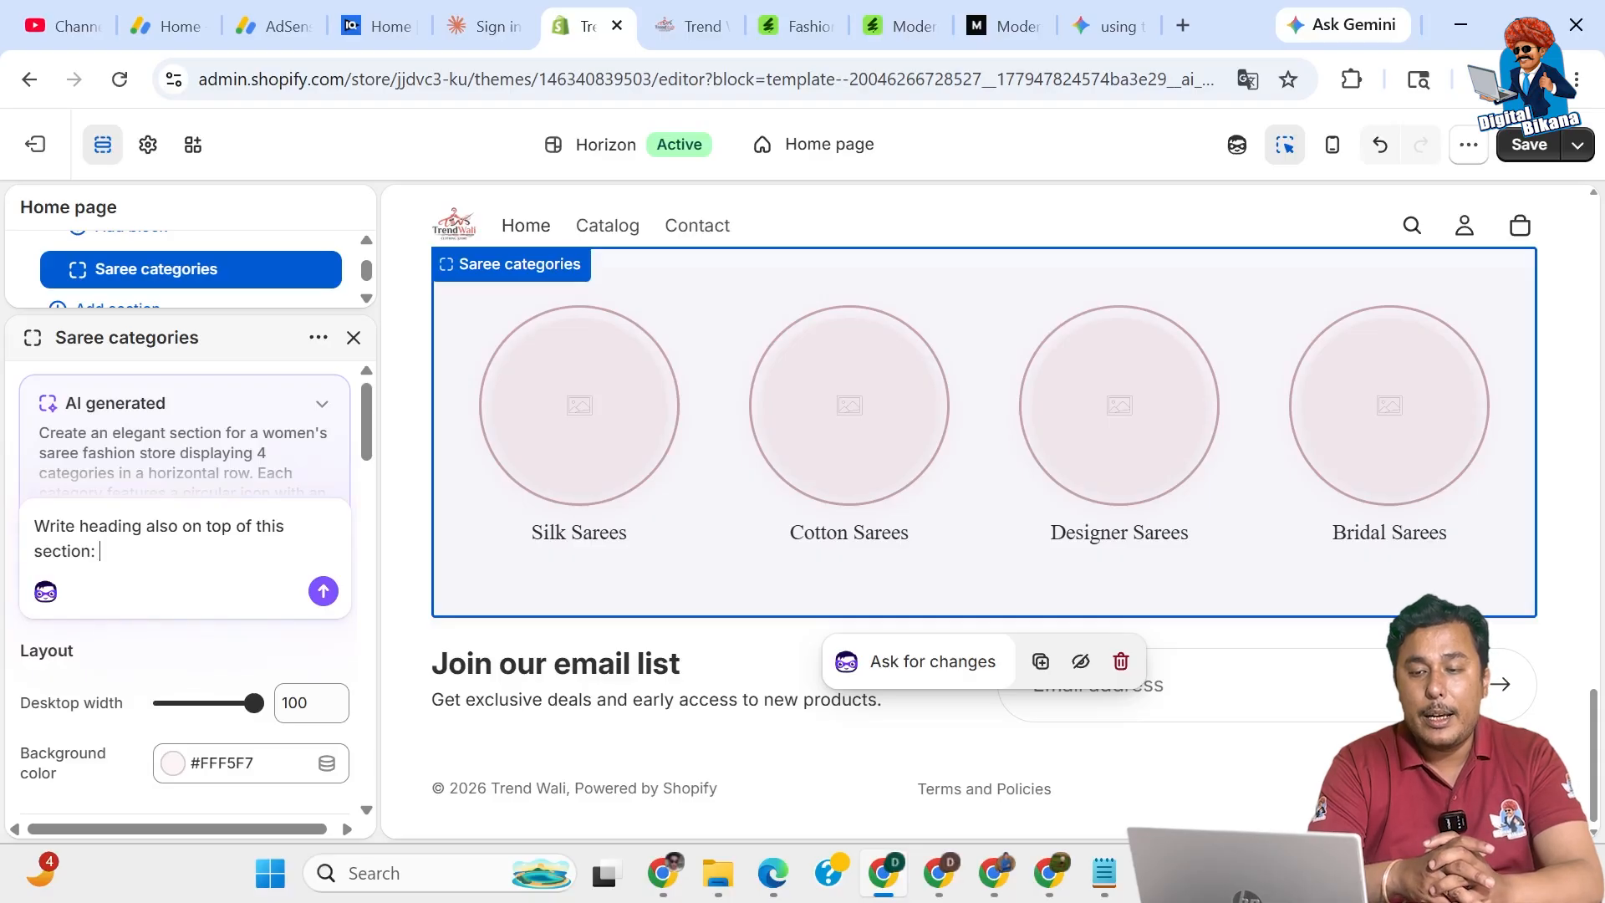
{"action": "type", "text": " M"}
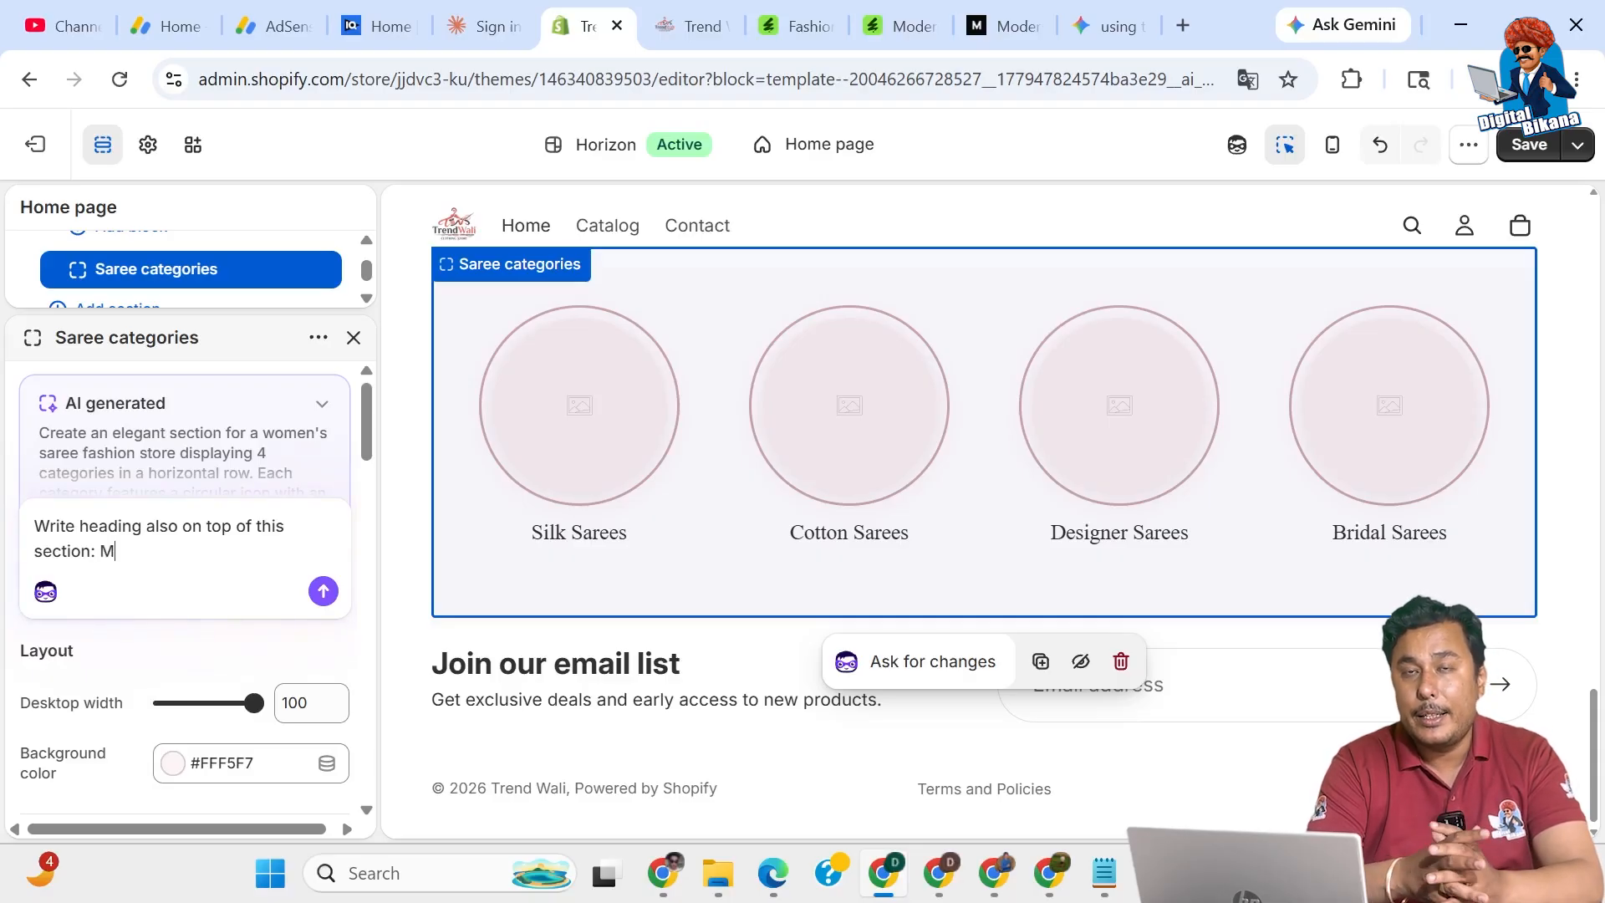
{"action": "type", "text": "ost Popular"}
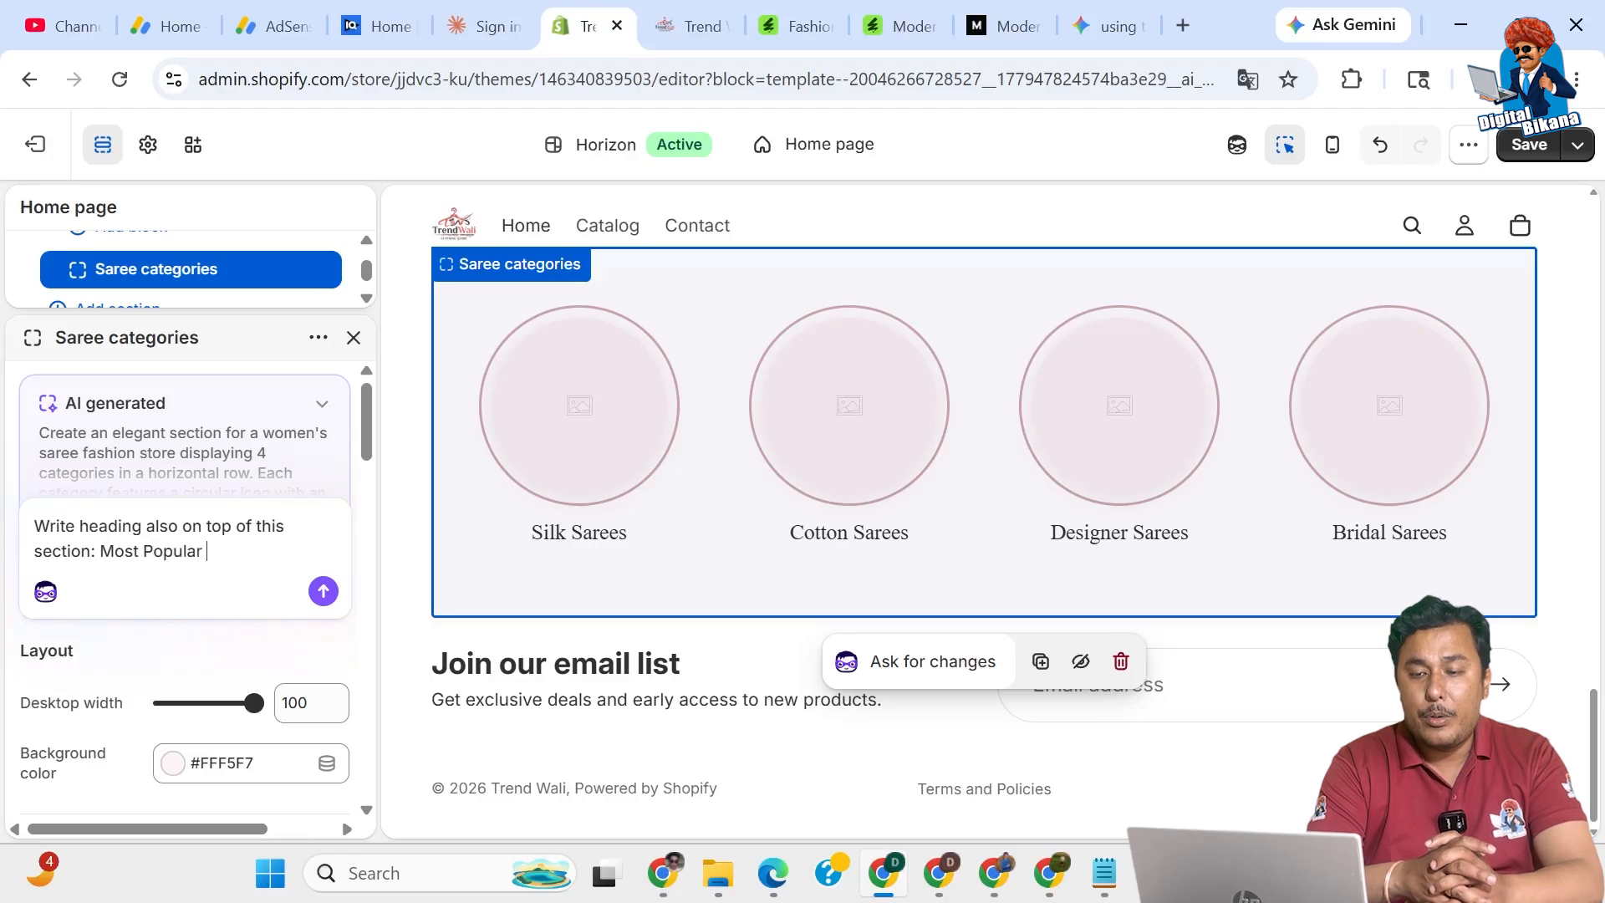
{"action": "type", "text": " Categories"}
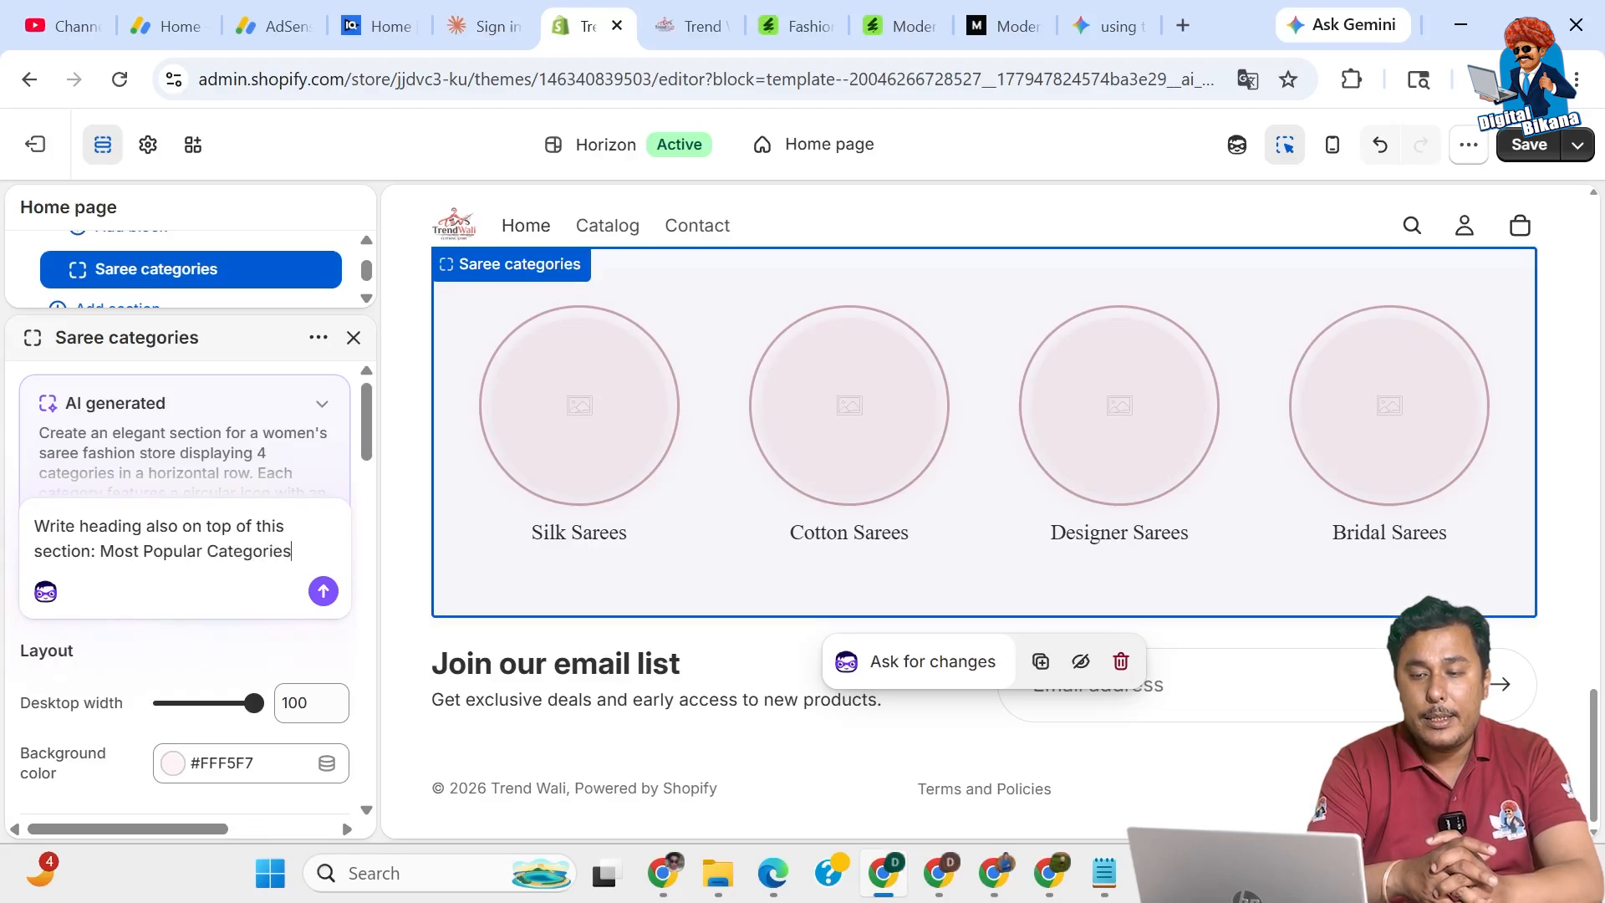
{"action": "left_click", "coordinate": [324, 592]}
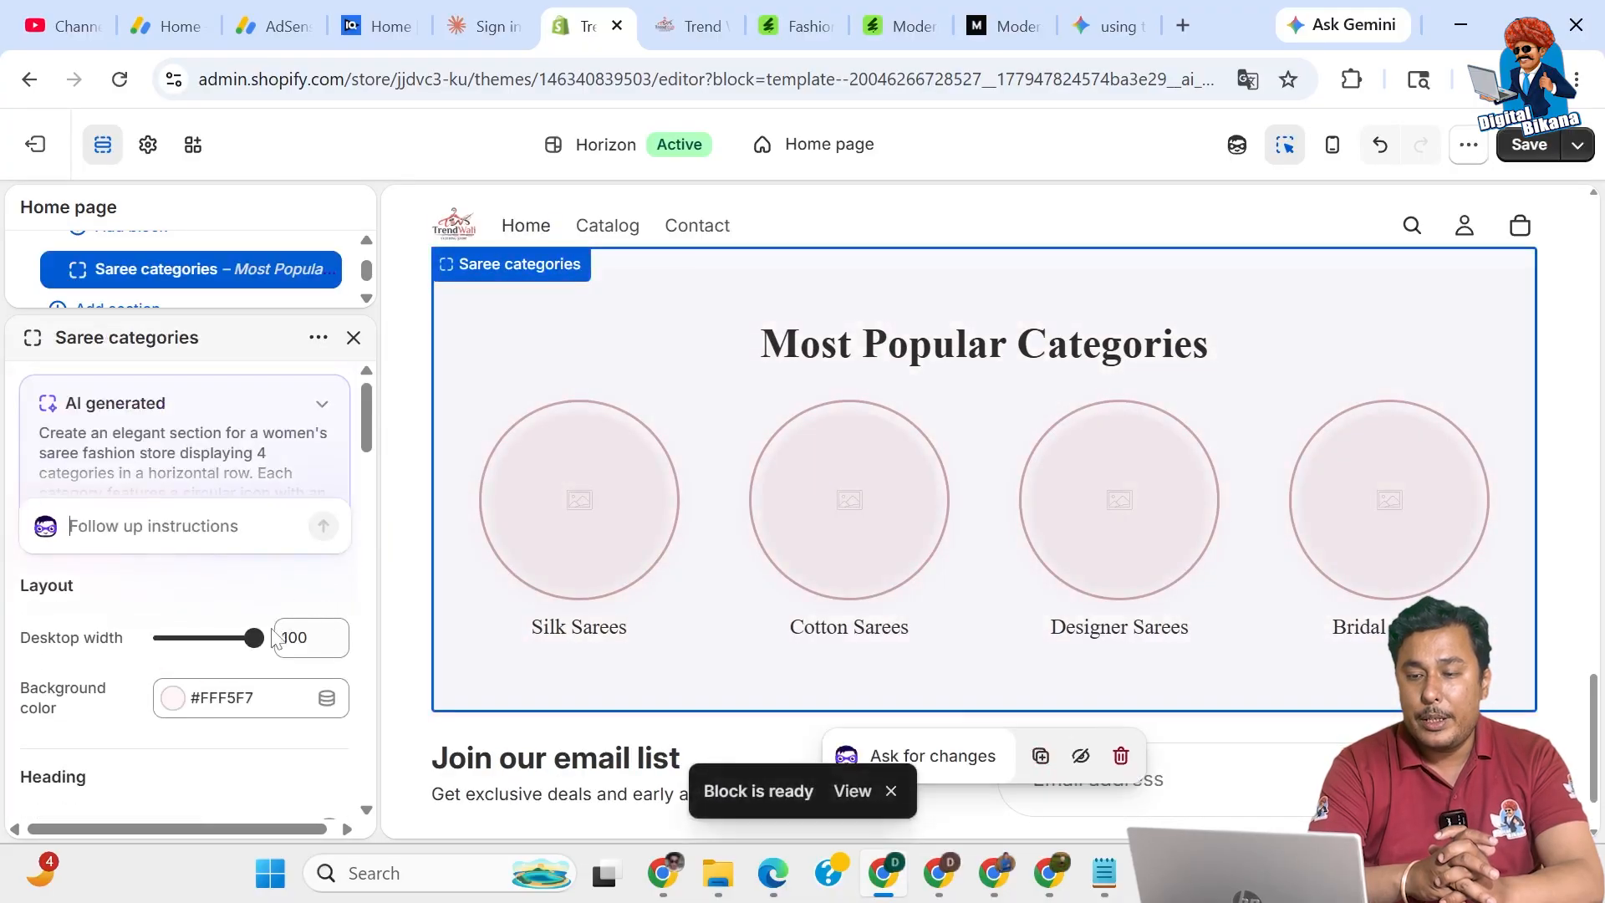
Try Desktop width 50, then restore the section to full width 100.
{"action": "left_click_drag", "start_coordinate": [255, 635], "coordinate": [168, 635]}
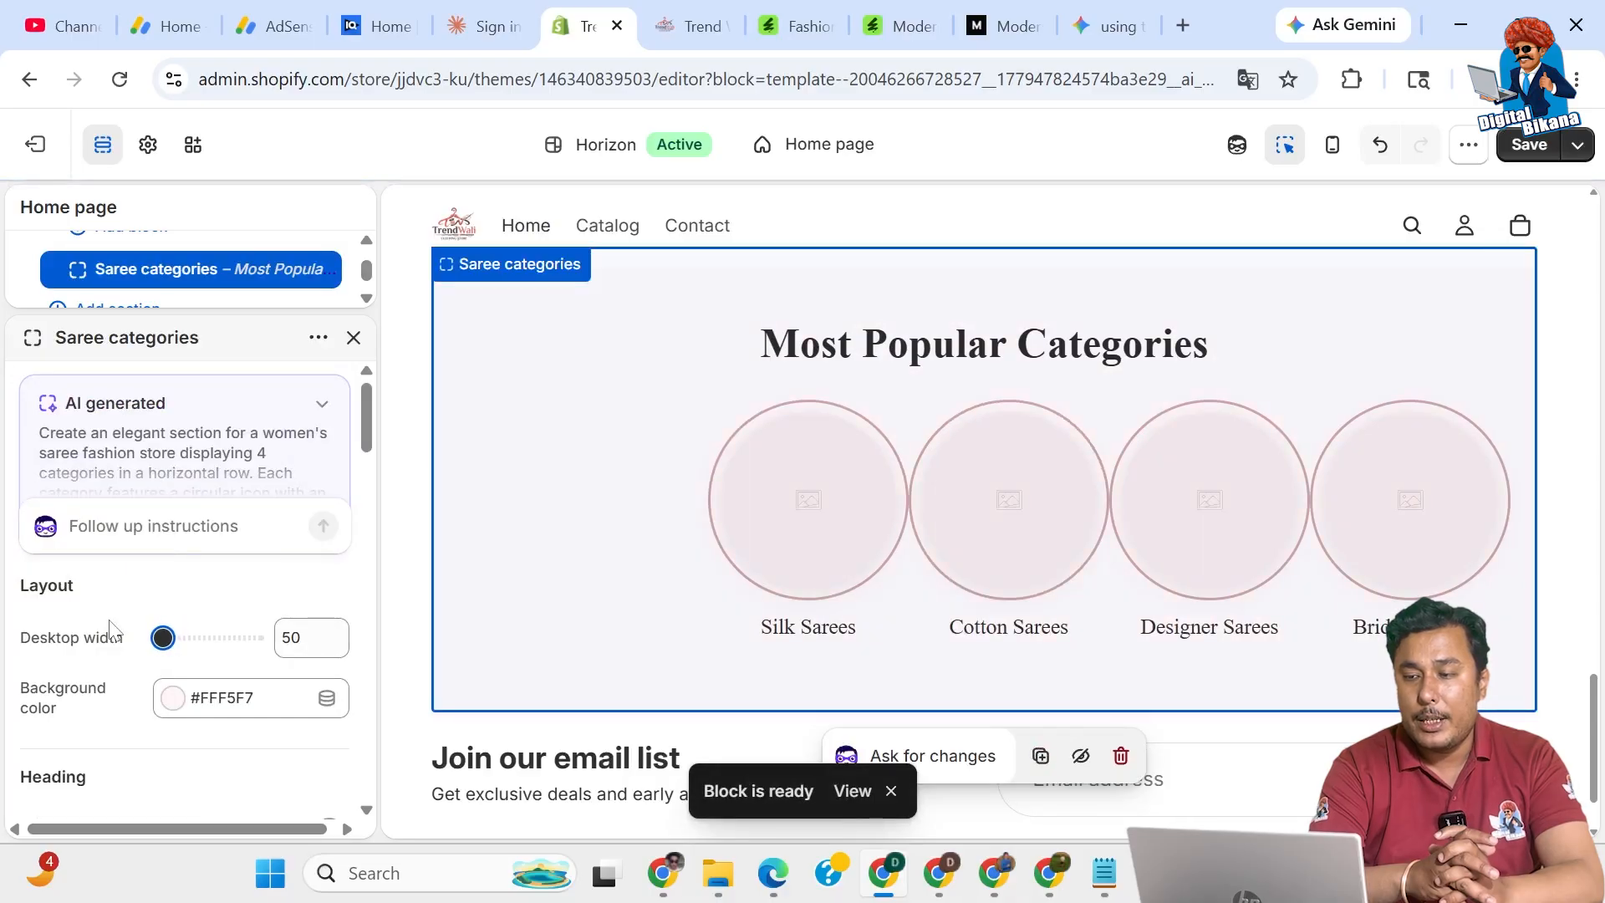
{"action": "left_click_drag", "start_coordinate": [163, 638], "coordinate": [293, 644]}
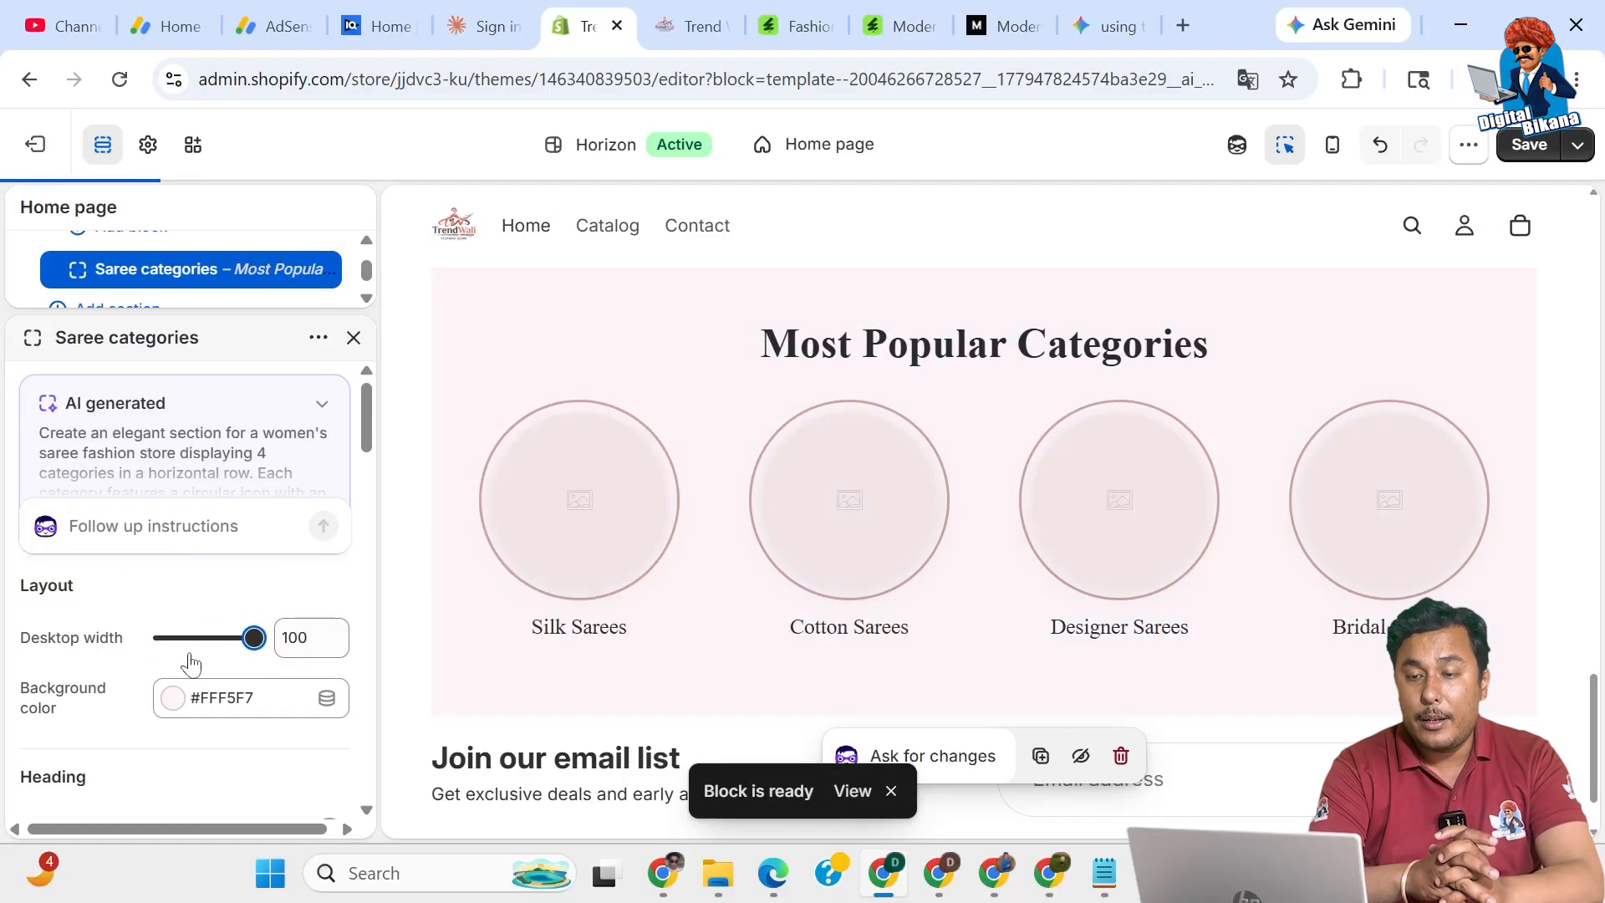
{"action": "scroll", "coordinate": [124, 727], "scroll_direction": "down", "scroll_amount": 2}
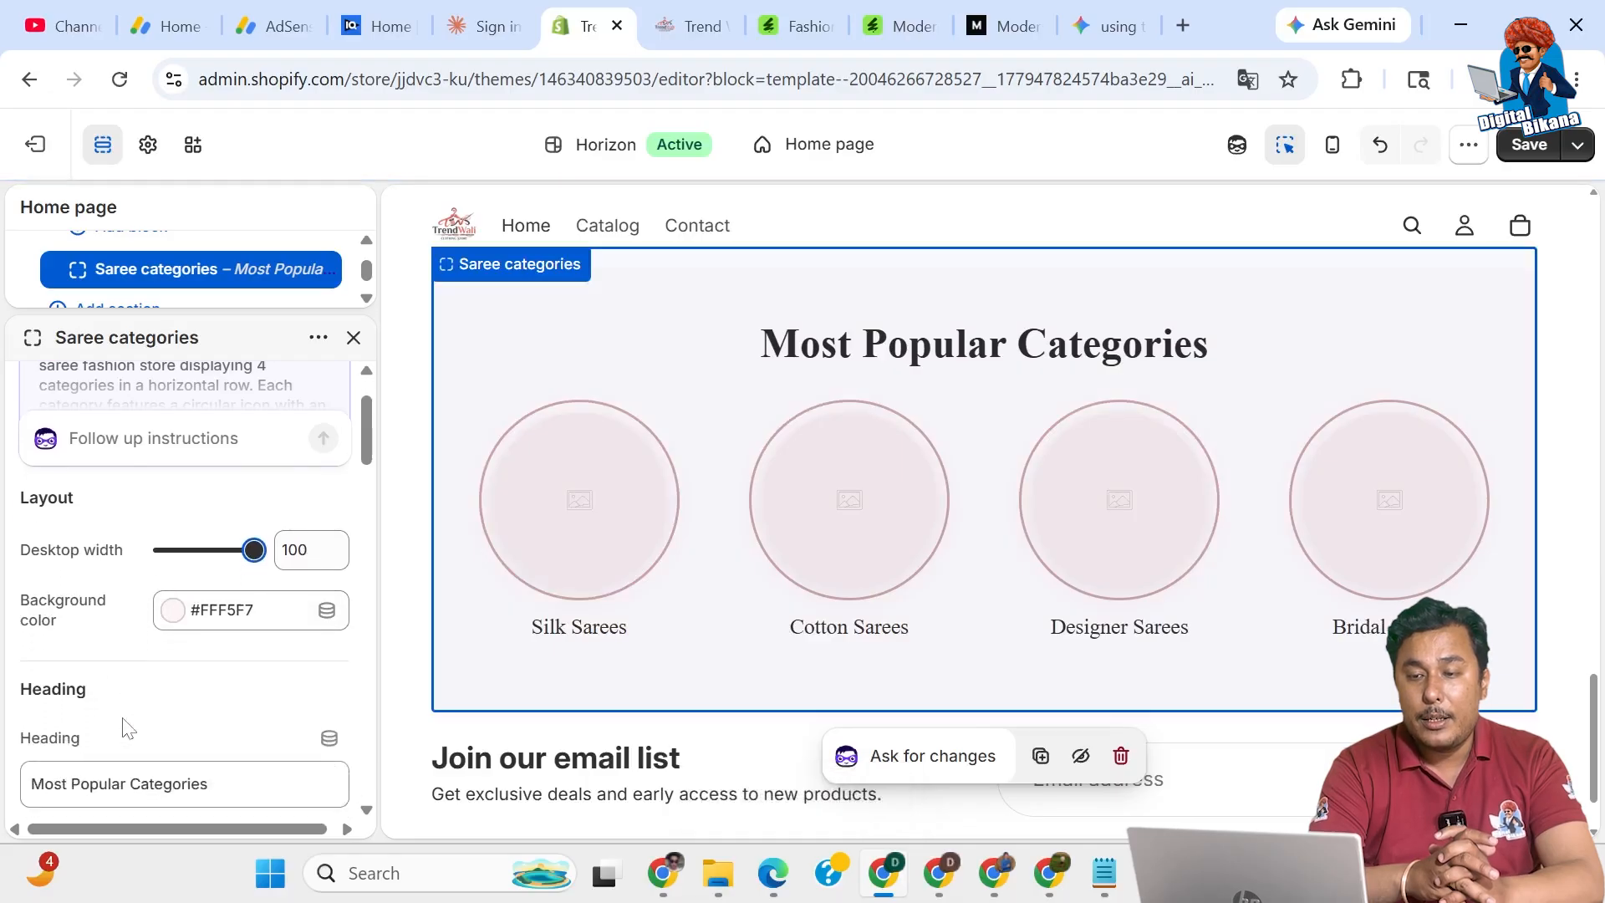
{"action": "scroll", "coordinate": [124, 728], "scroll_direction": "down", "scroll_amount": 5}
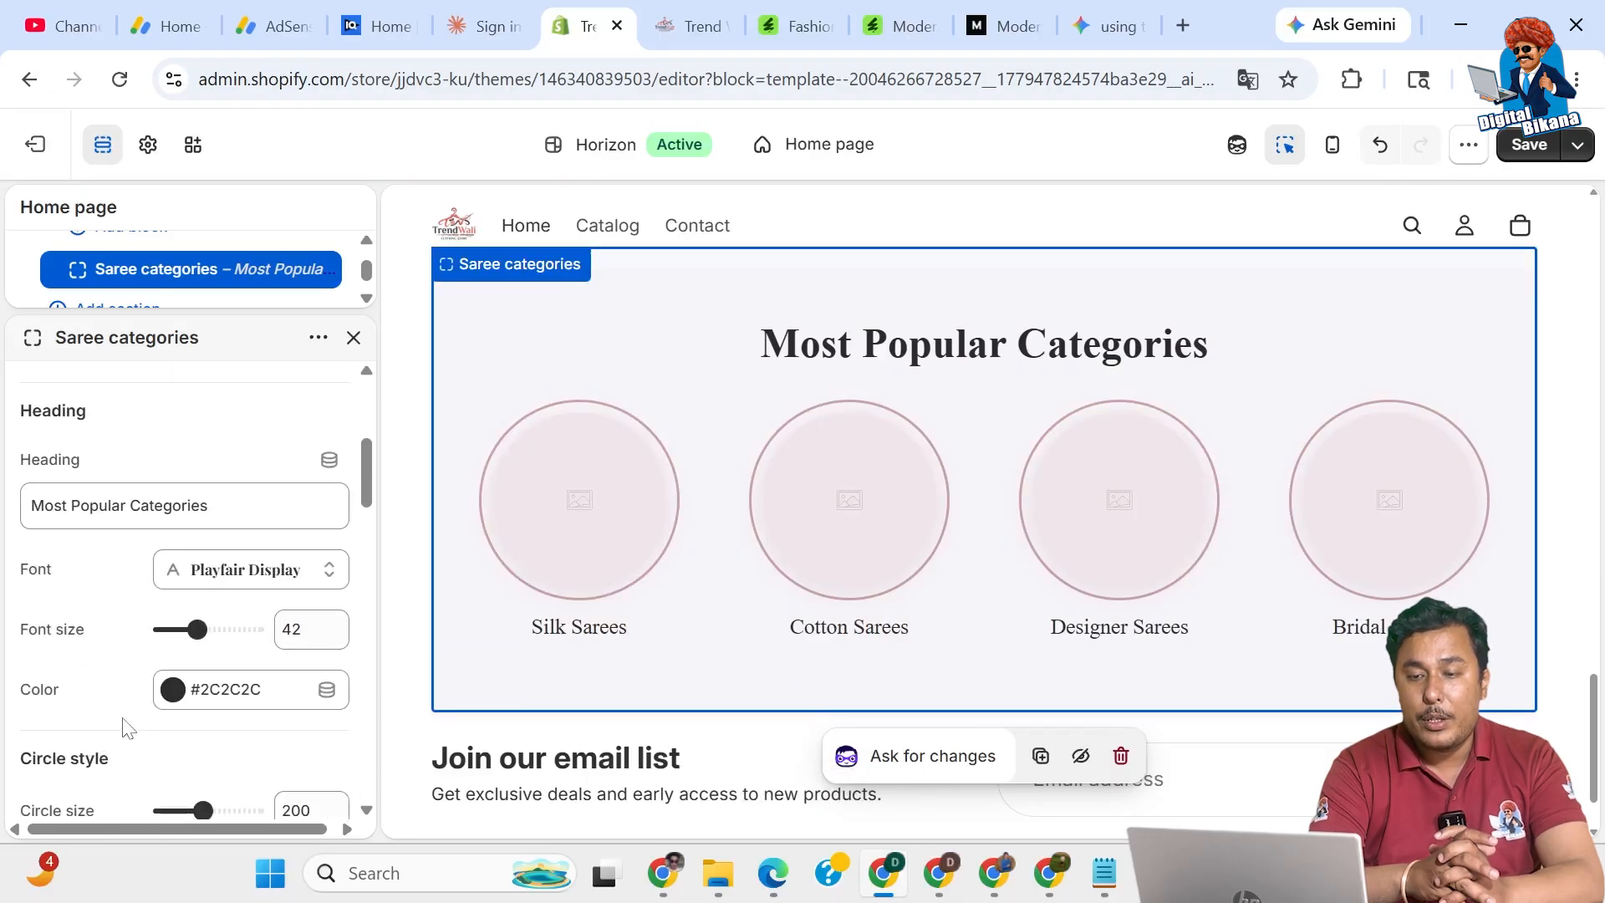
{"action": "scroll", "coordinate": [127, 727], "scroll_direction": "down", "scroll_amount": 1}
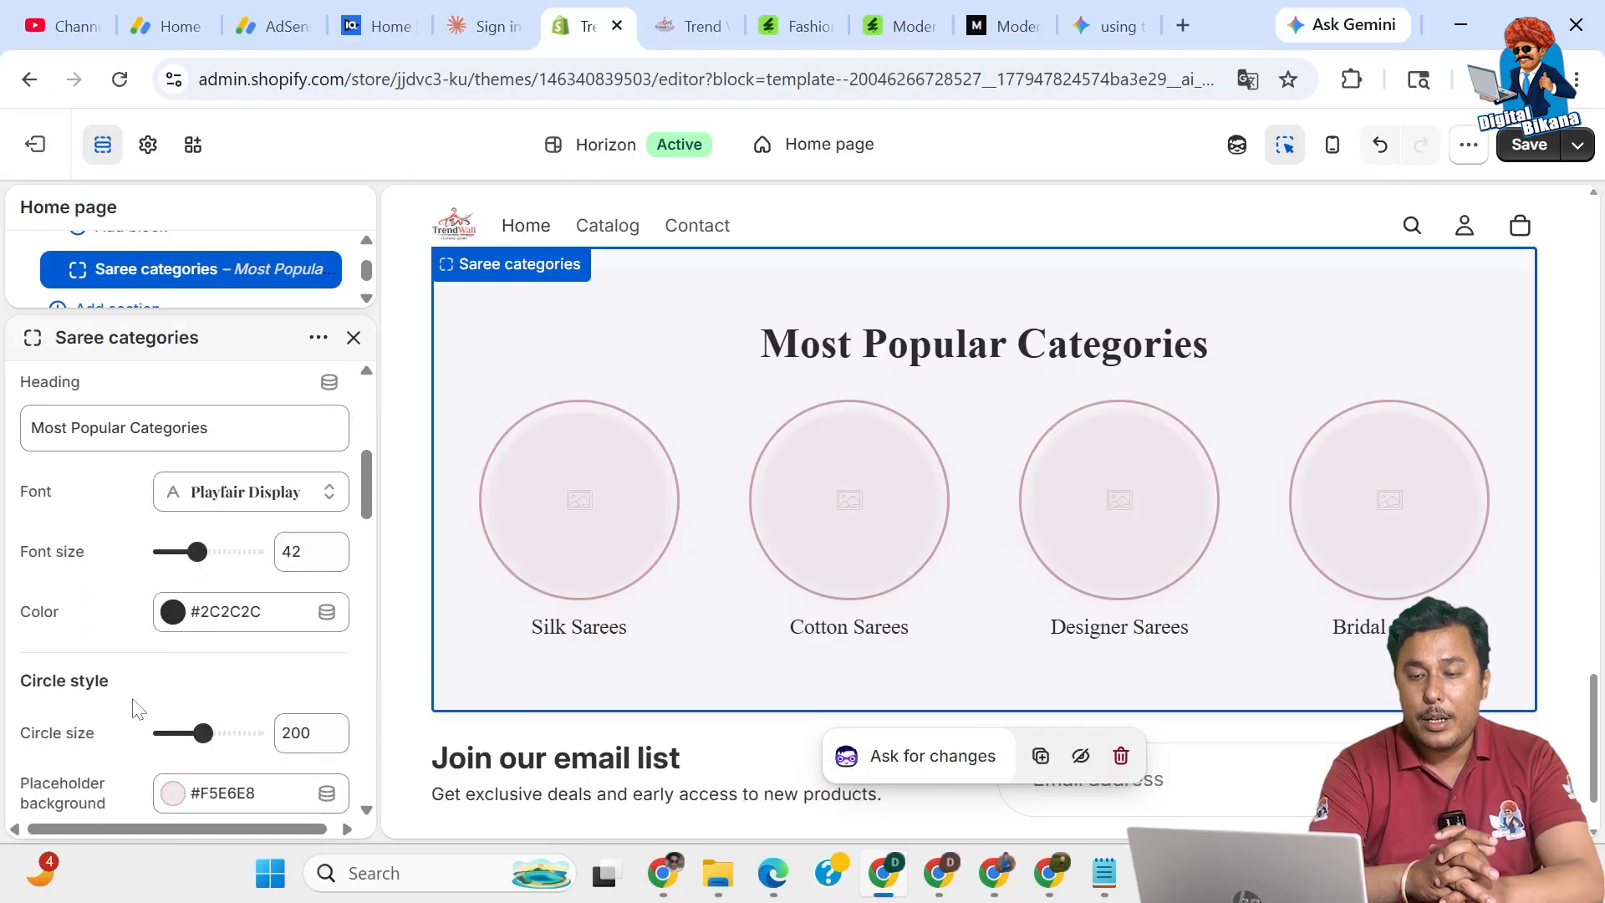
Reduce the category circle size from 200 to 170, then to 120.
{"action": "left_click_drag", "start_coordinate": [203, 733], "coordinate": [176, 733]}
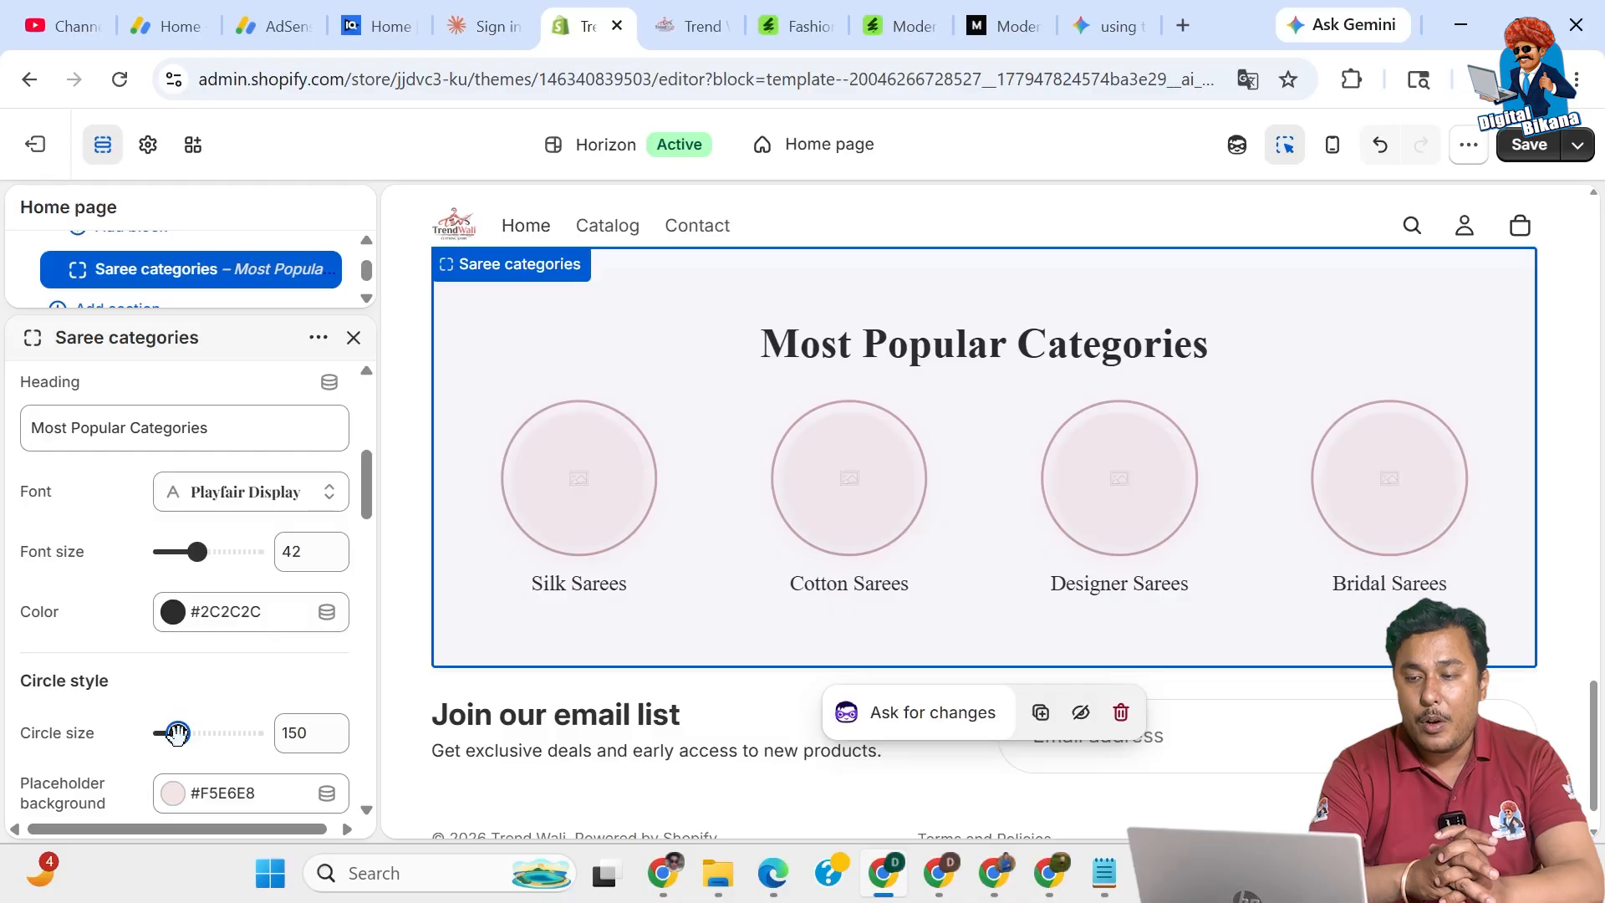
{"action": "left_click_drag", "start_coordinate": [177, 733], "coordinate": [163, 734]}
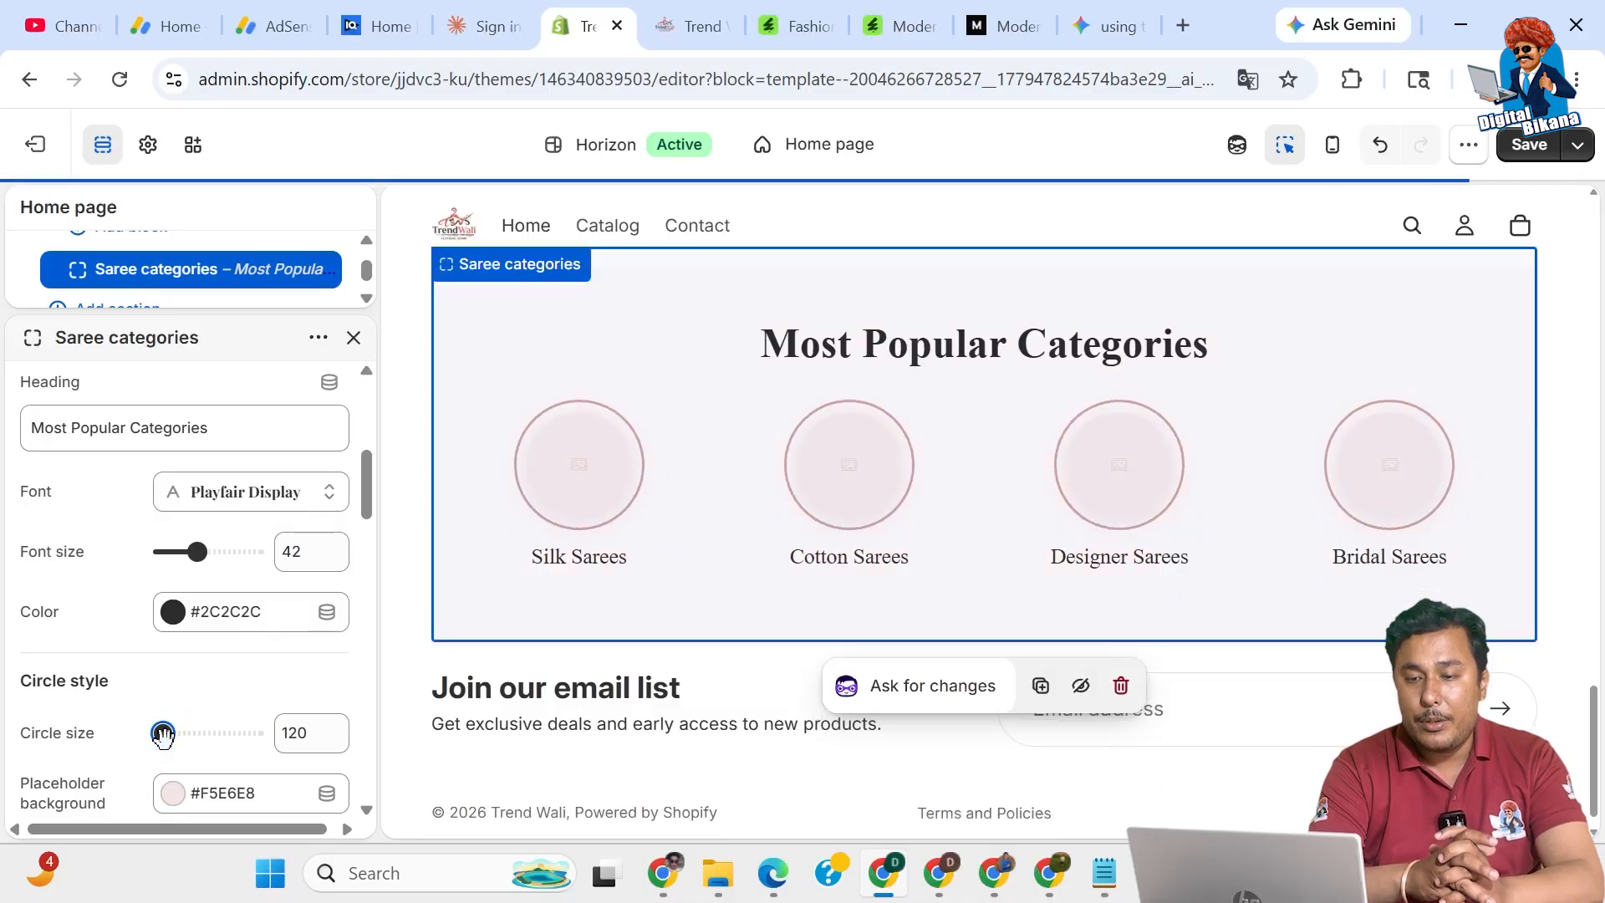
{"action": "scroll", "coordinate": [117, 765], "scroll_direction": "down", "scroll_amount": 3}
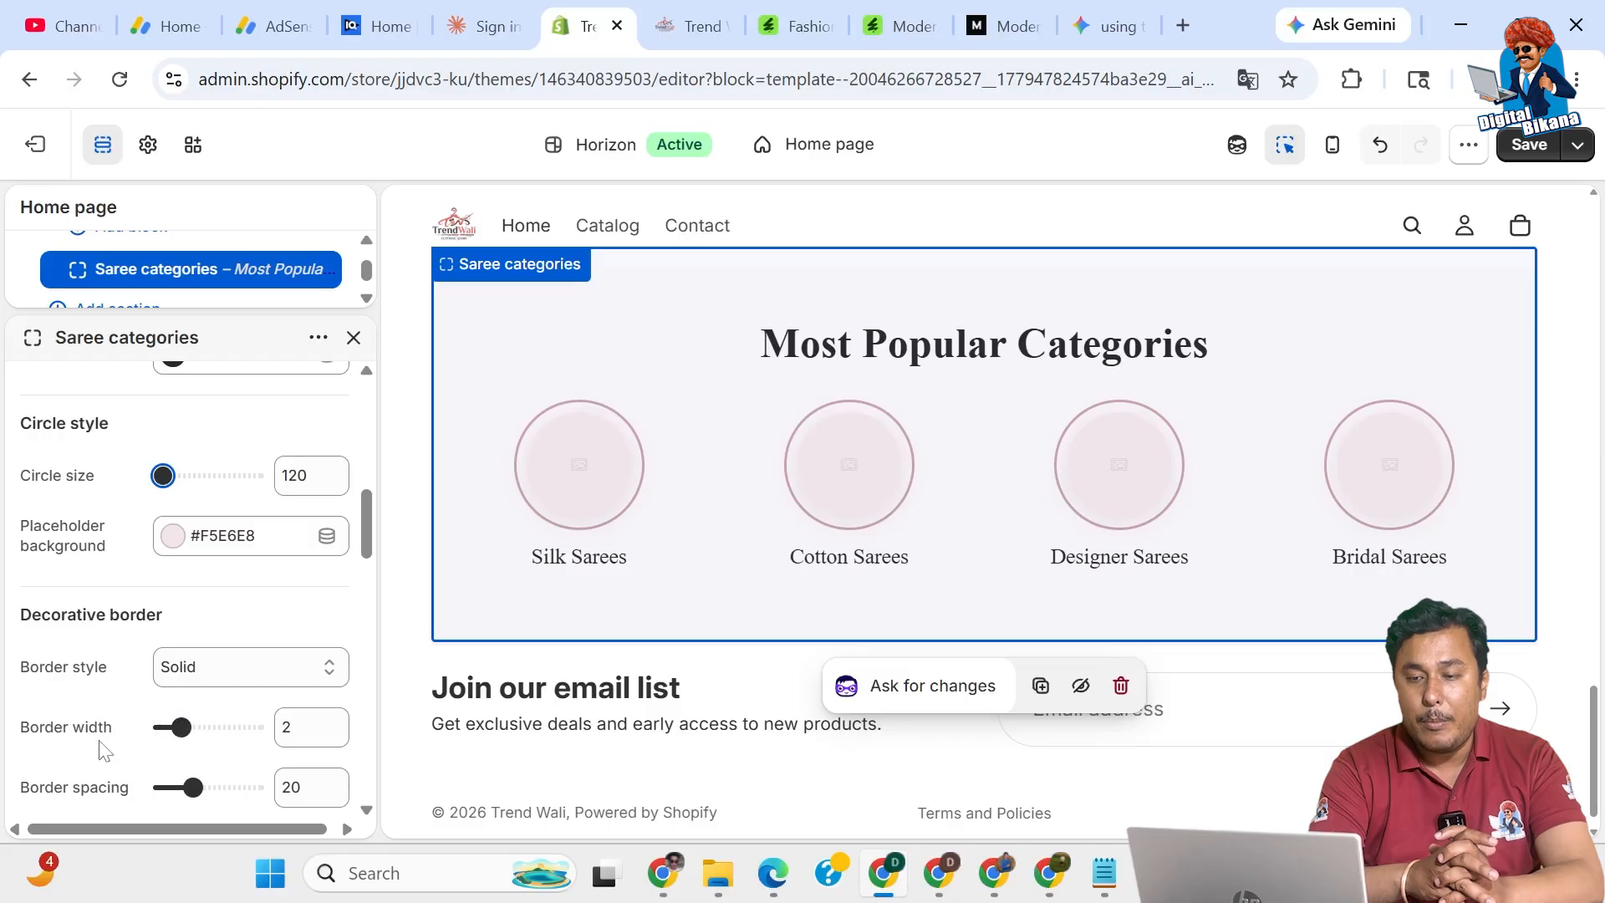
{"action": "scroll", "coordinate": [102, 750], "scroll_direction": "down", "scroll_amount": 2}
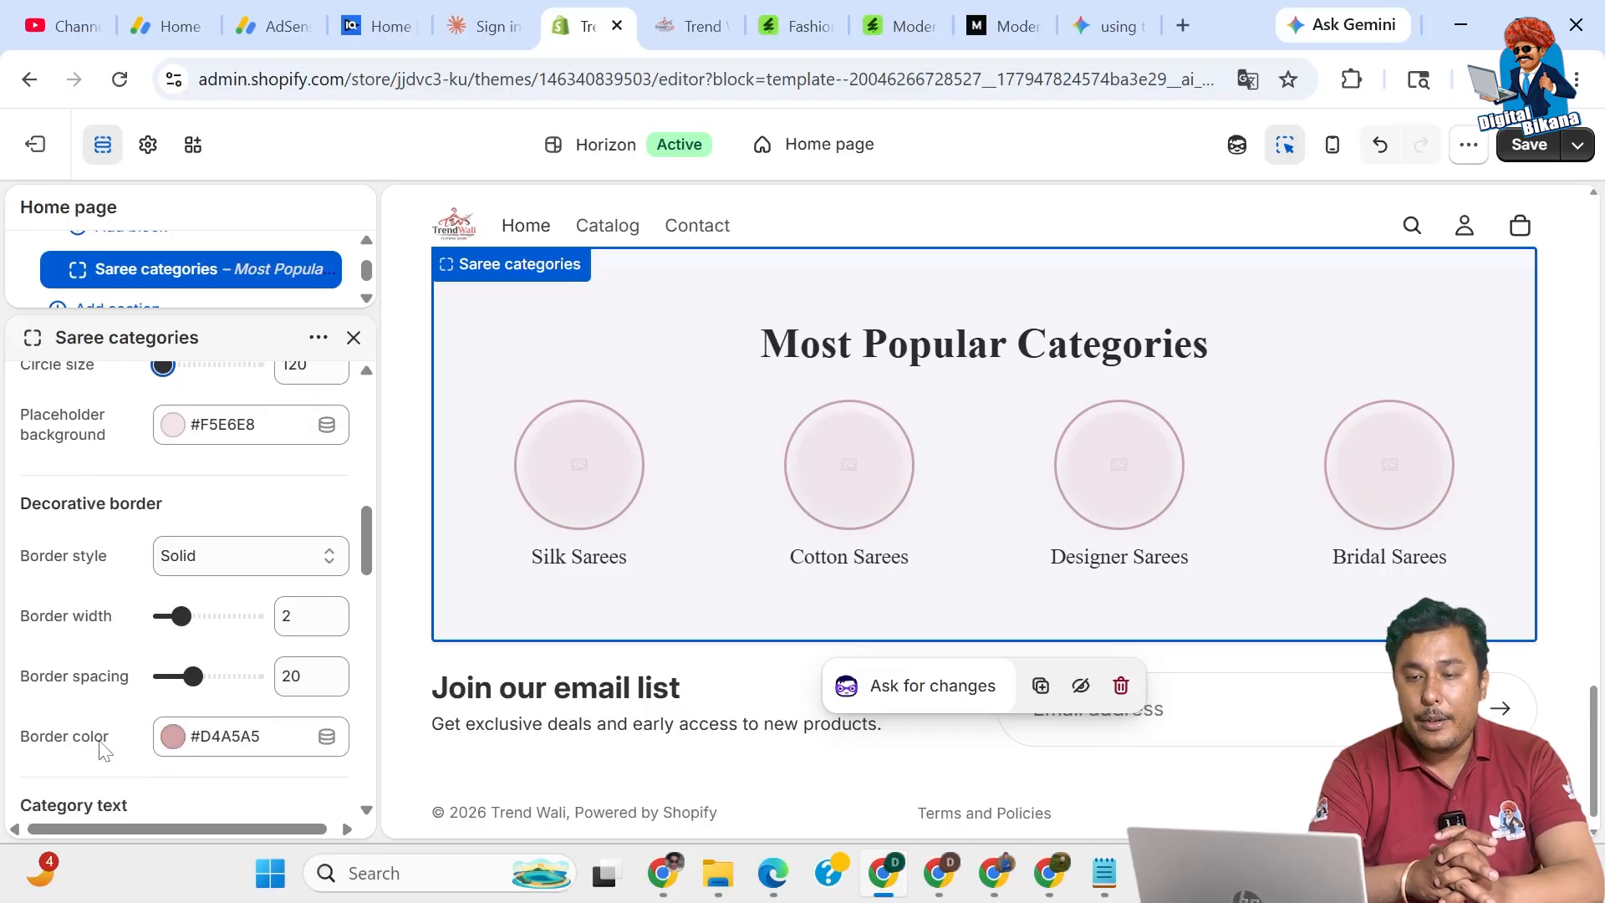
{"action": "scroll", "coordinate": [102, 750], "scroll_direction": "down", "scroll_amount": 5}
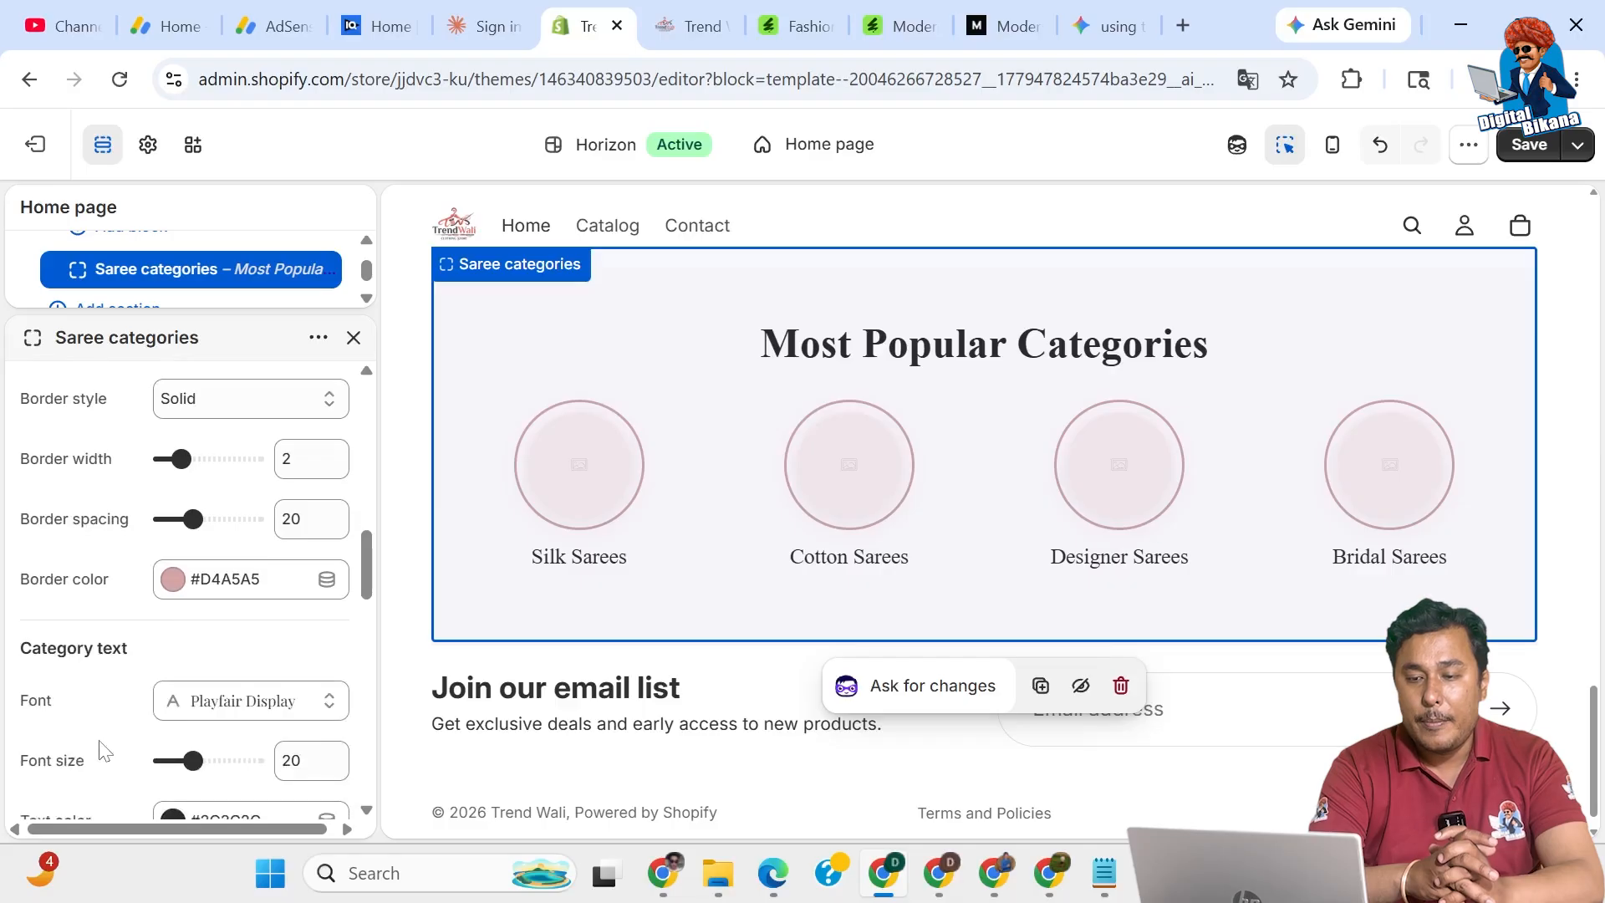
{"action": "scroll", "coordinate": [102, 750], "scroll_direction": "down", "scroll_amount": 1}
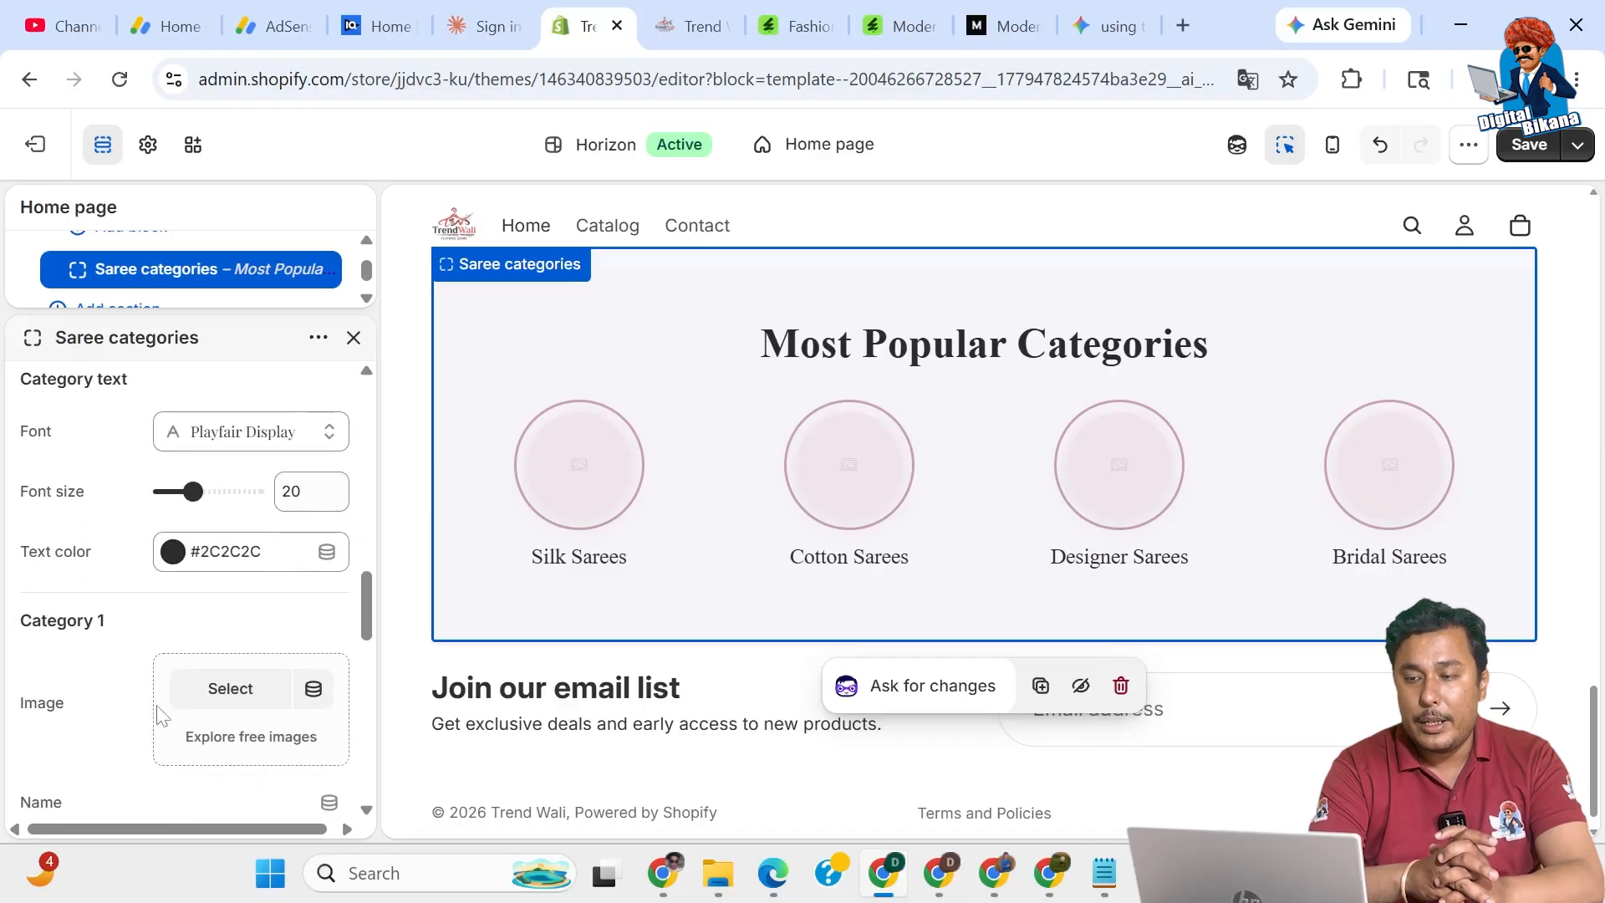
Upload all four saree images from the Untitled design (8) folder for Category 1.
{"action": "left_click", "coordinate": [231, 689]}
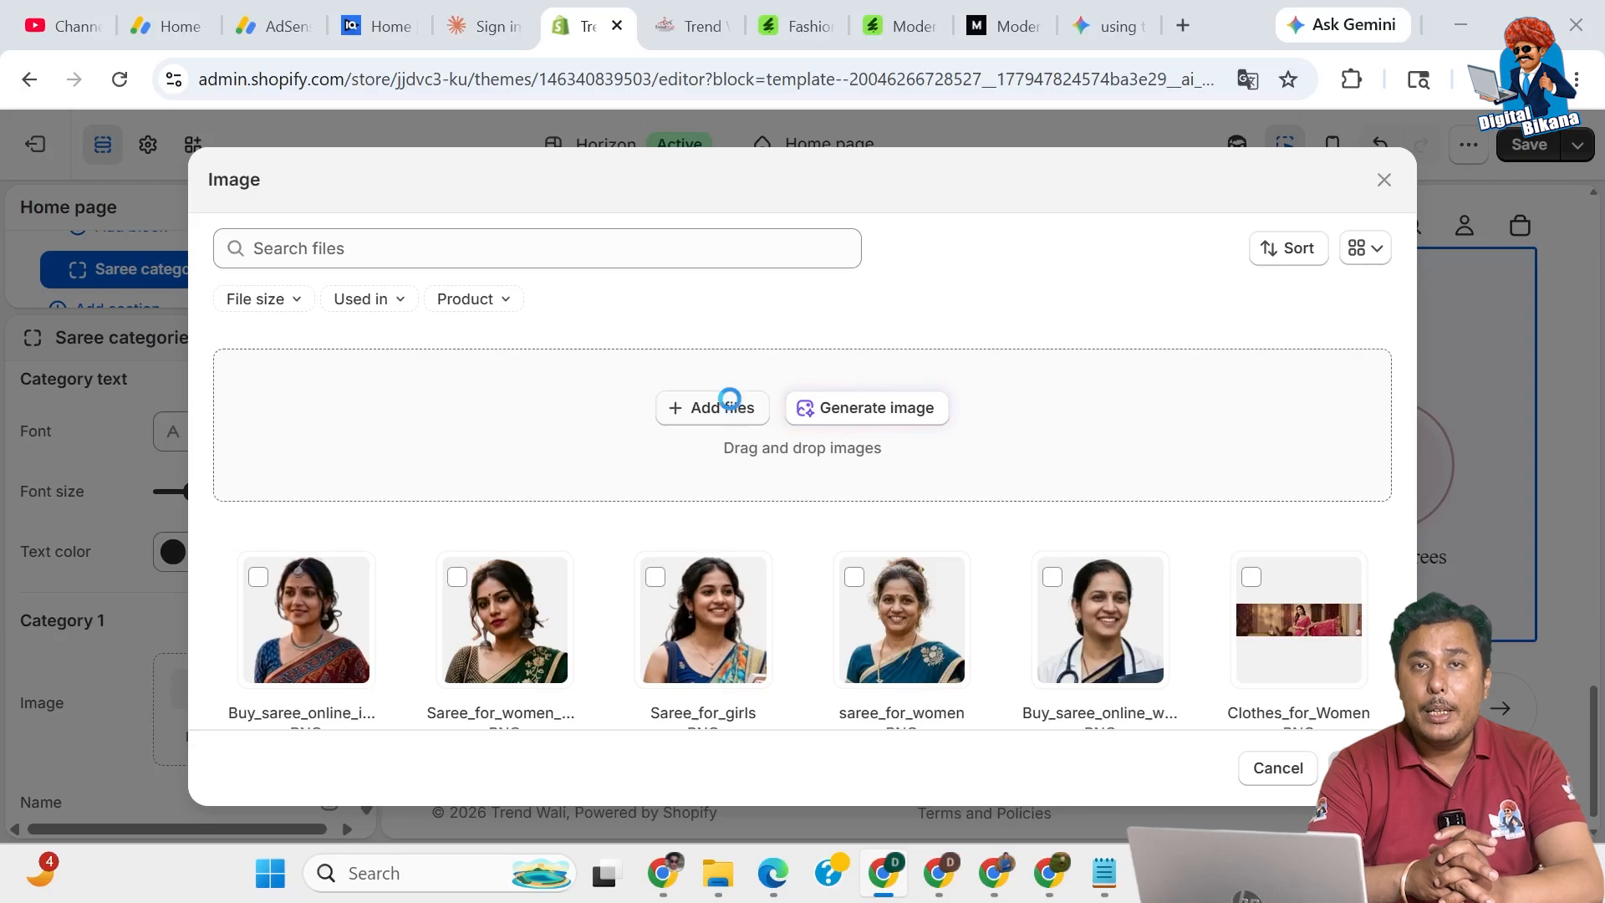
{"action": "left_click", "coordinate": [729, 408]}
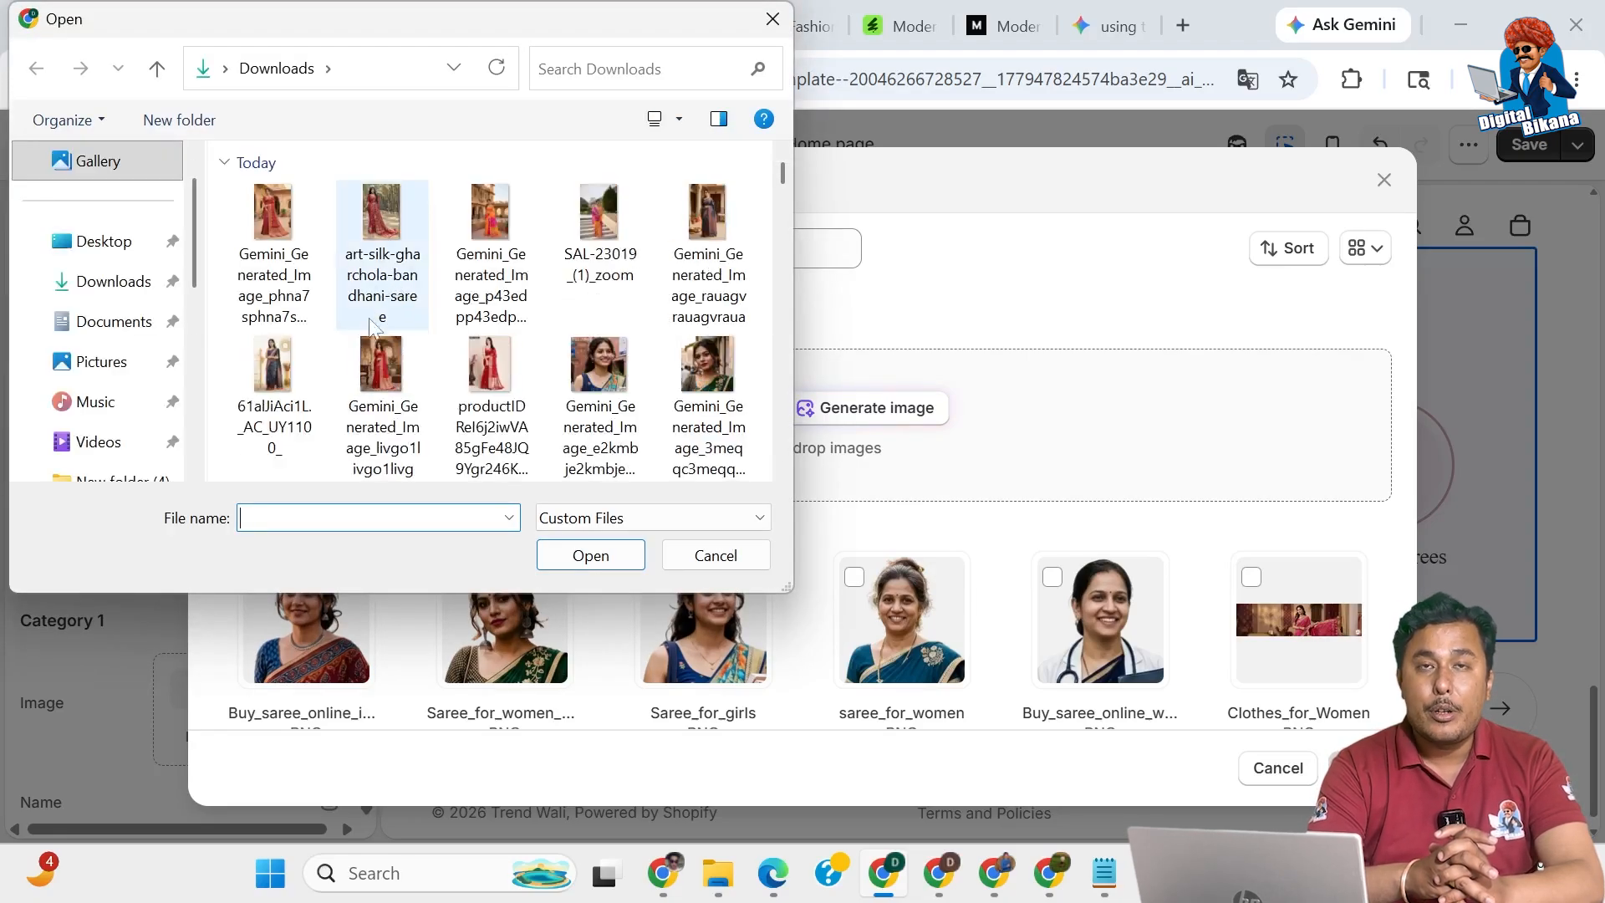
{"action": "scroll", "coordinate": [400, 393], "scroll_direction": "down", "scroll_amount": 2}
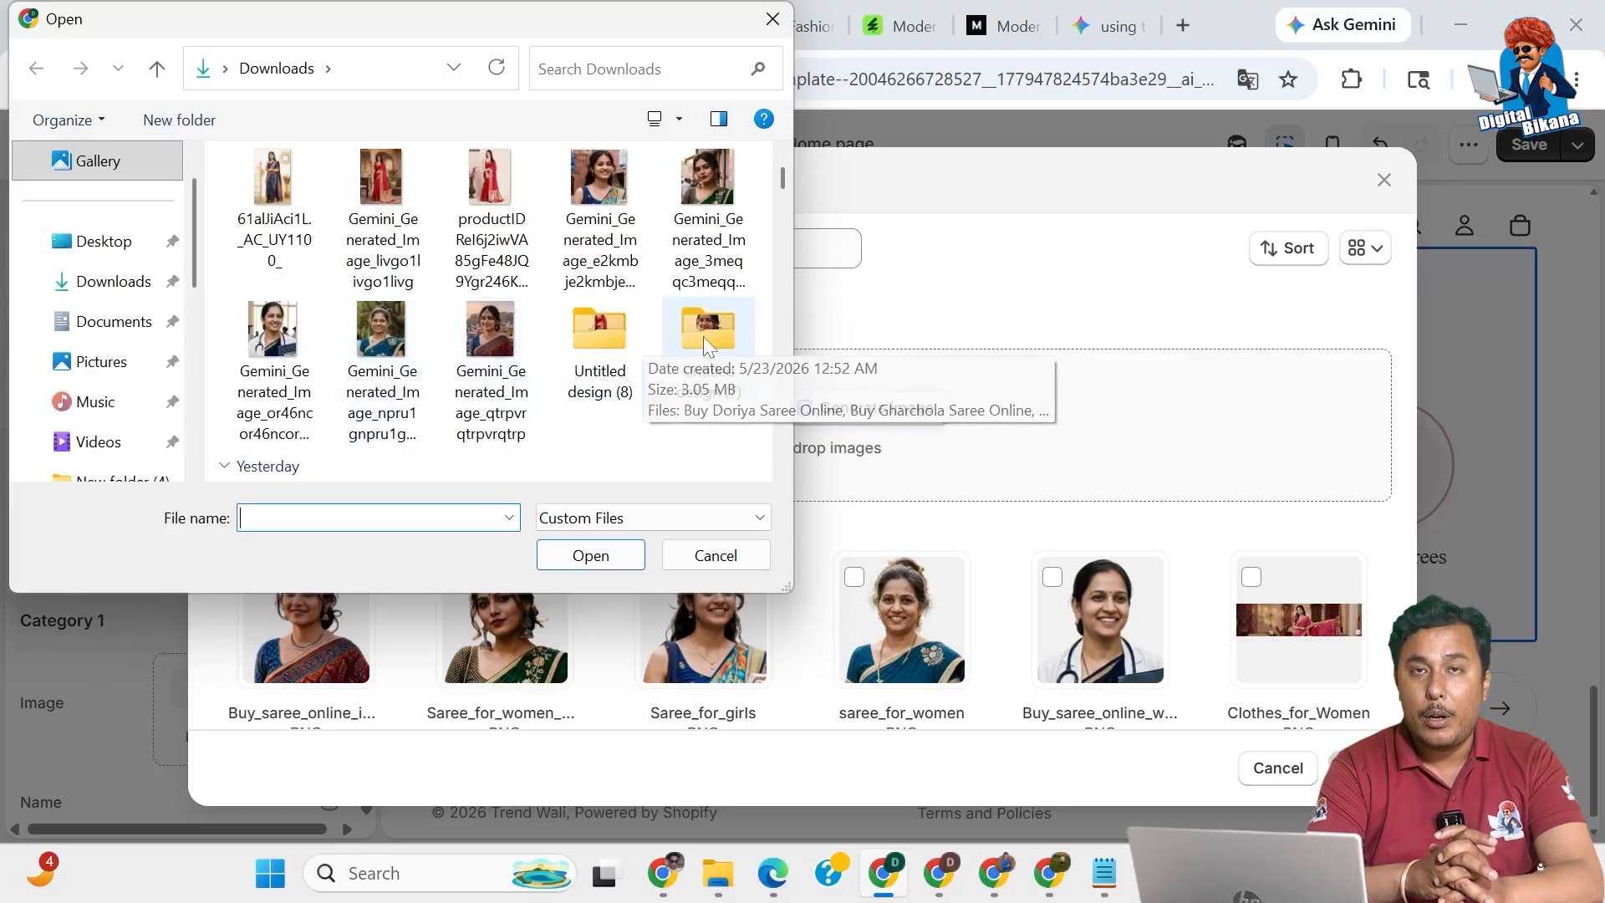
{"action": "left_click", "coordinate": [613, 360]}
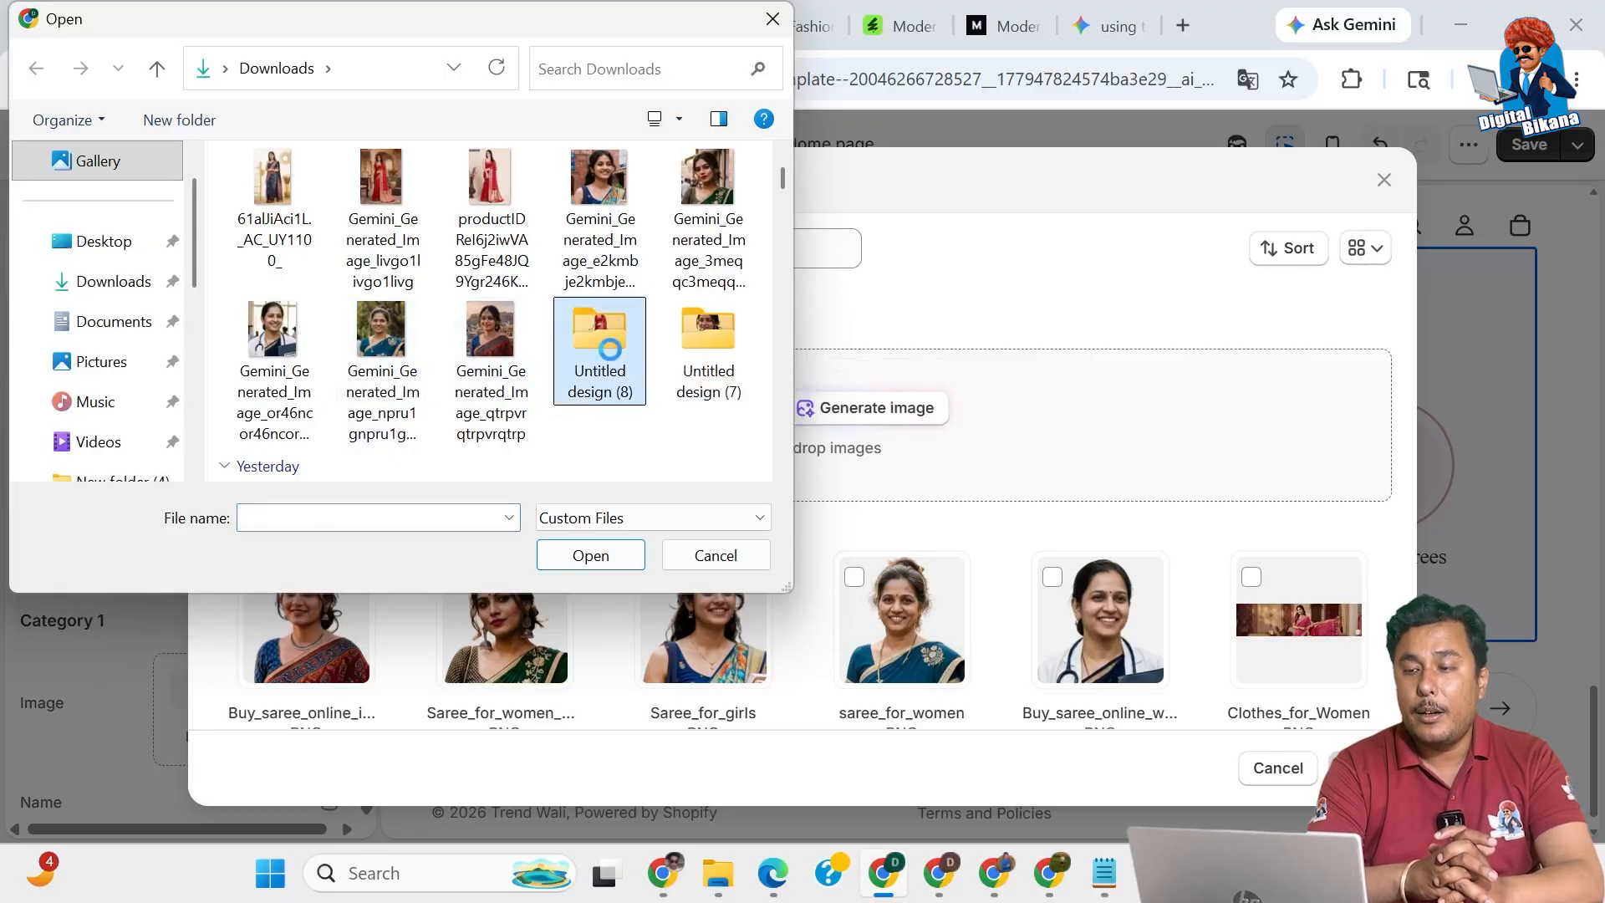
{"action": "double_click", "coordinate": [613, 359]}
{"action": "key", "text": "ctrl+a"}
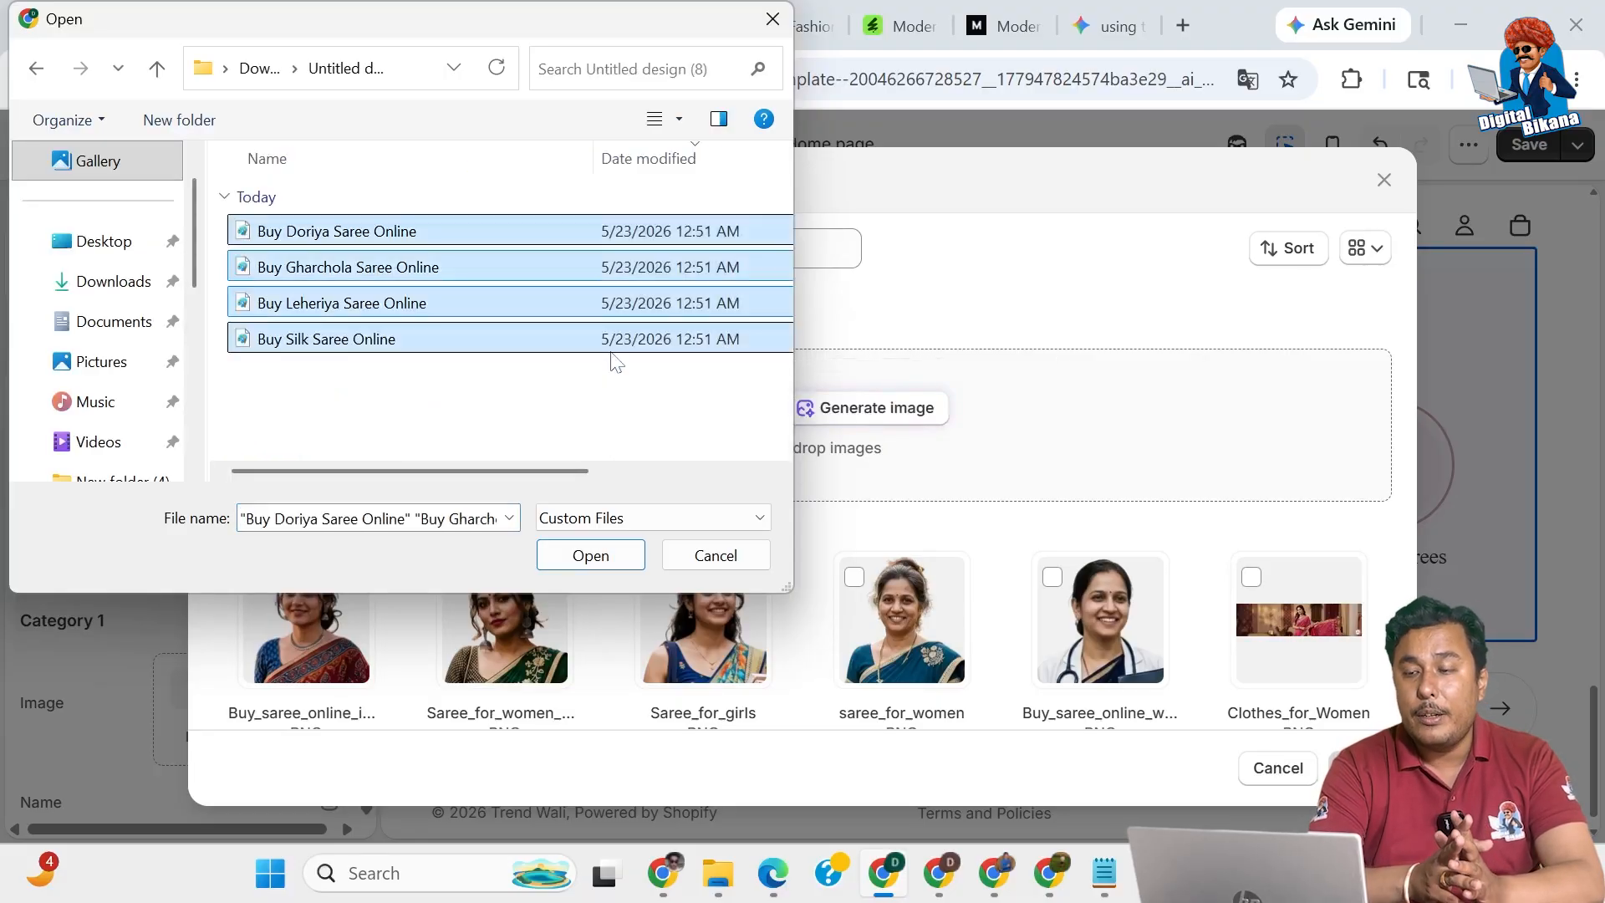
{"action": "left_click", "coordinate": [600, 556]}
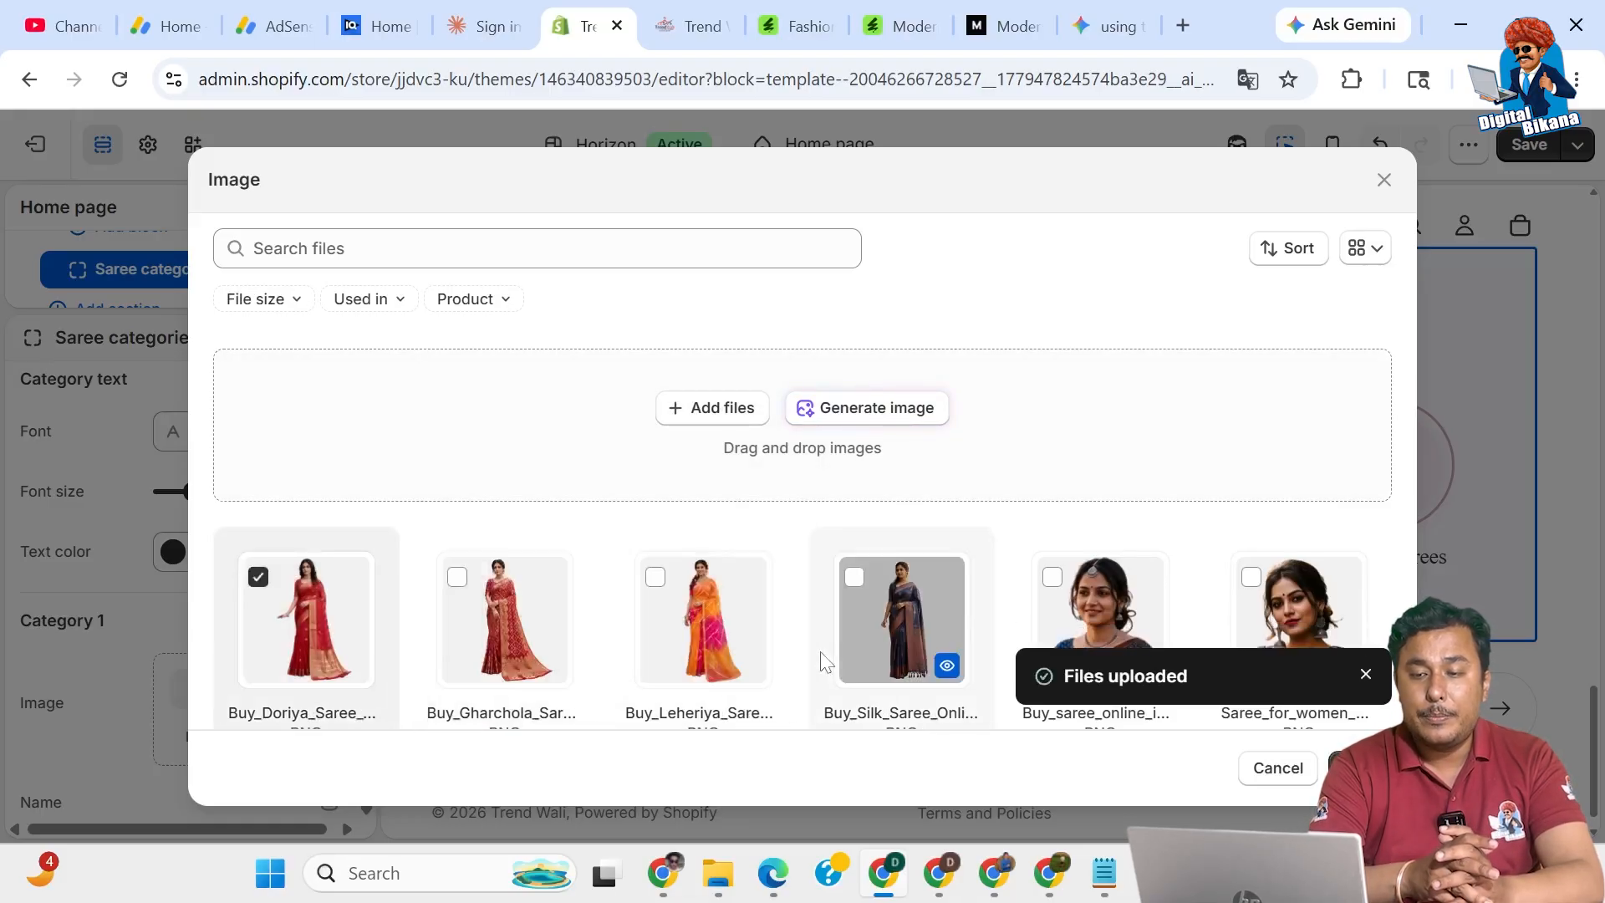
Give Category 1 the Doriya saree image and rename it Doriya Sarees.
{"action": "left_click", "coordinate": [1360, 769]}
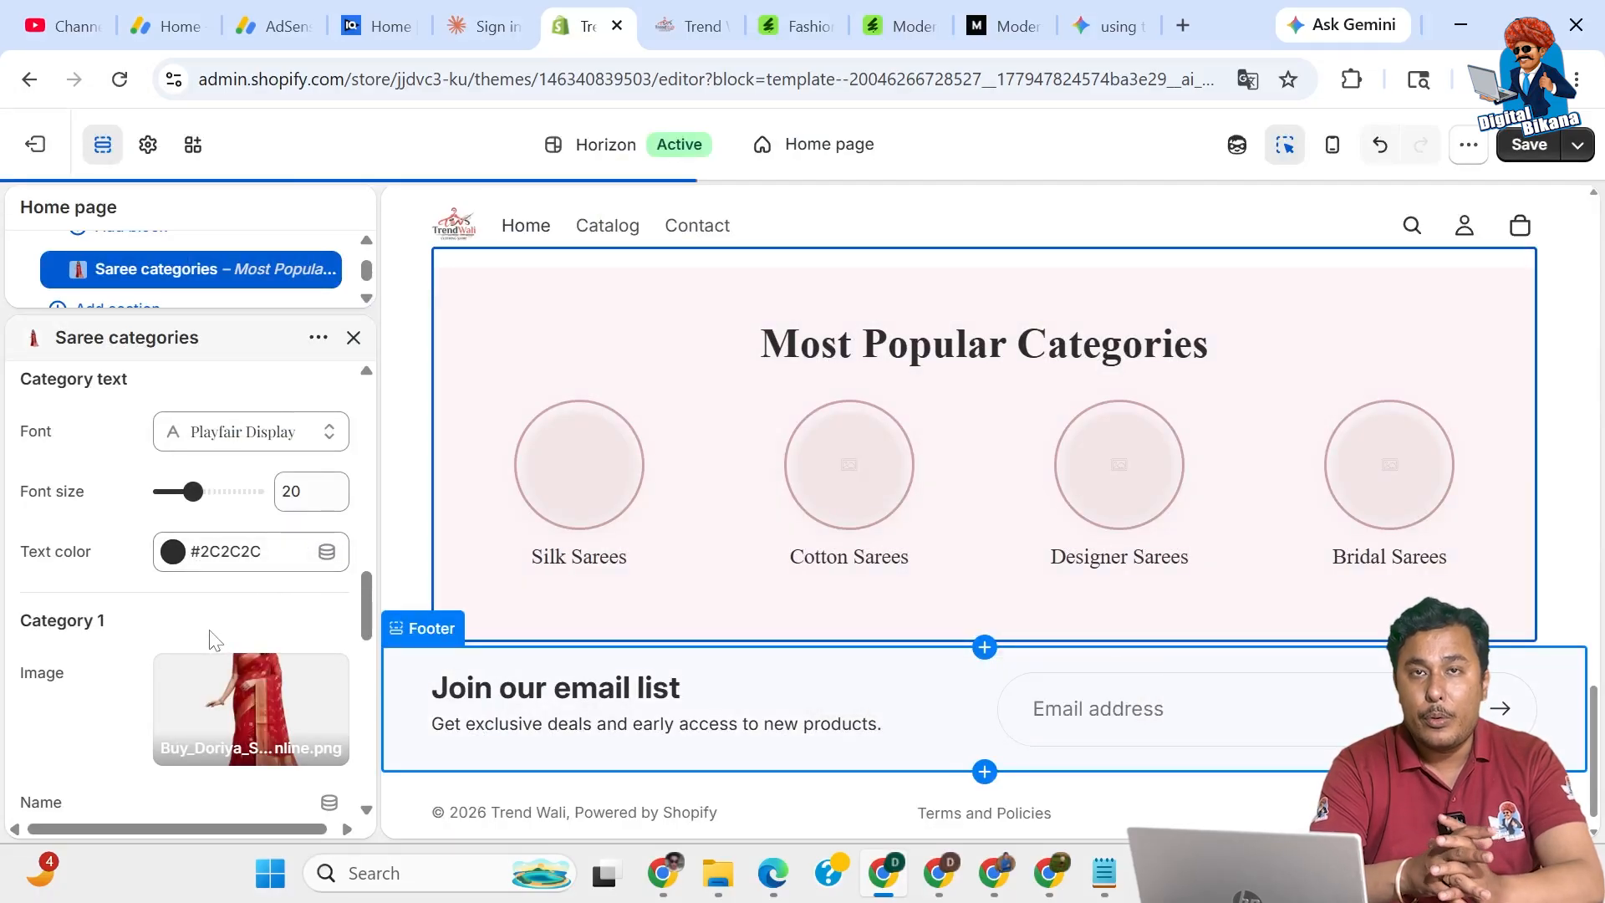
{"action": "scroll", "coordinate": [126, 689], "scroll_direction": "down", "scroll_amount": 3}
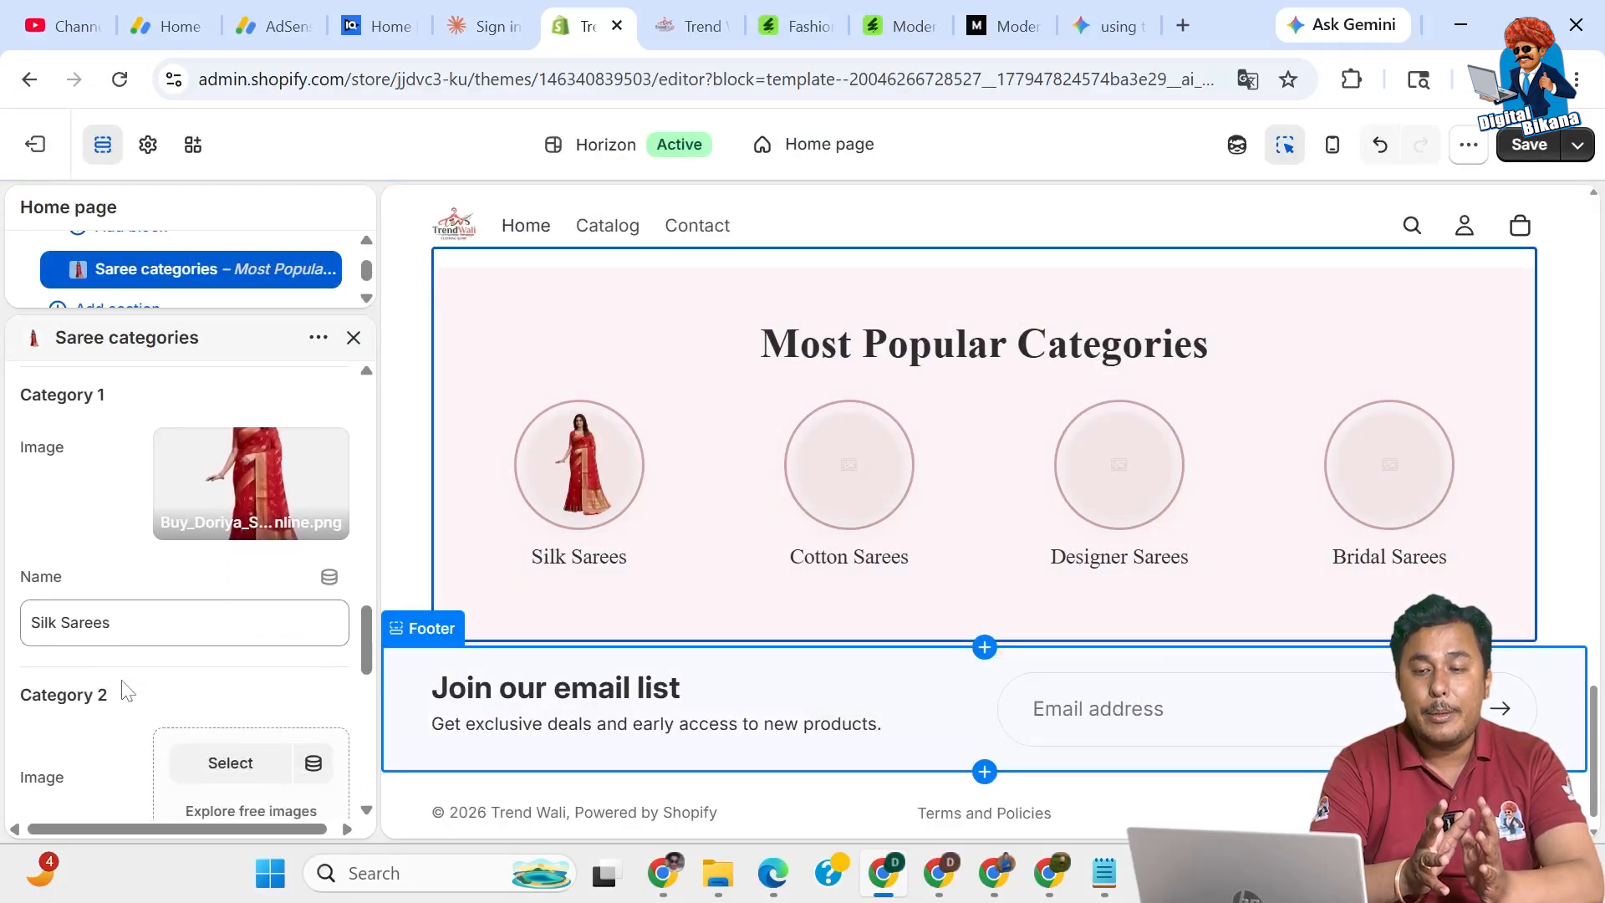
{"action": "left_click_drag", "start_coordinate": [57, 610], "coordinate": [4, 619]}
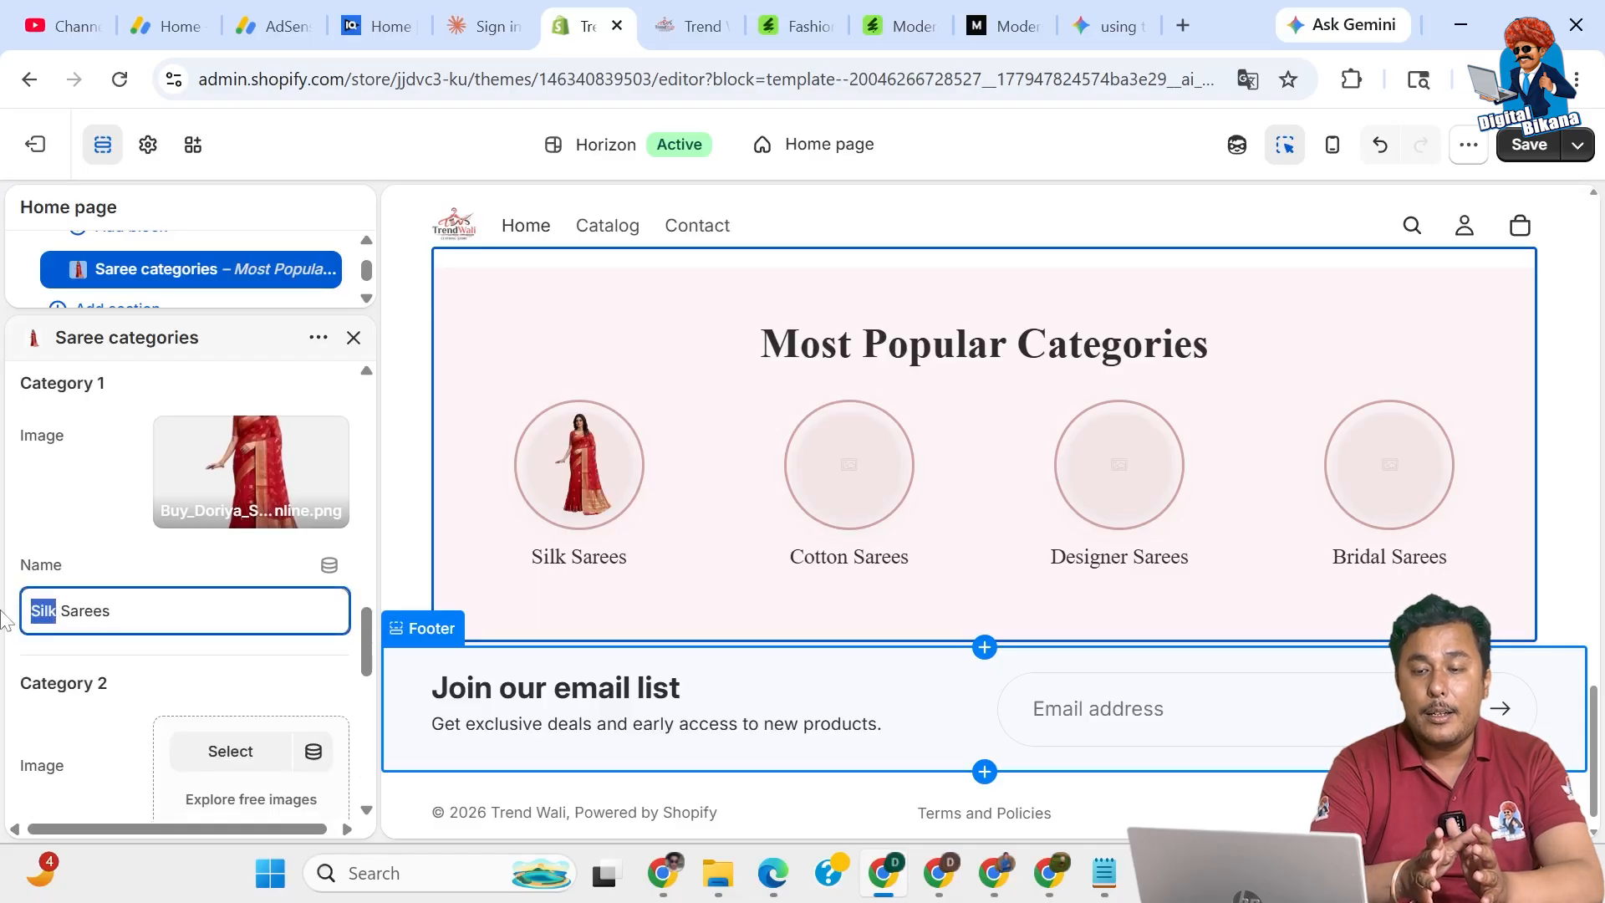
{"action": "type", "text": "Doriy"}
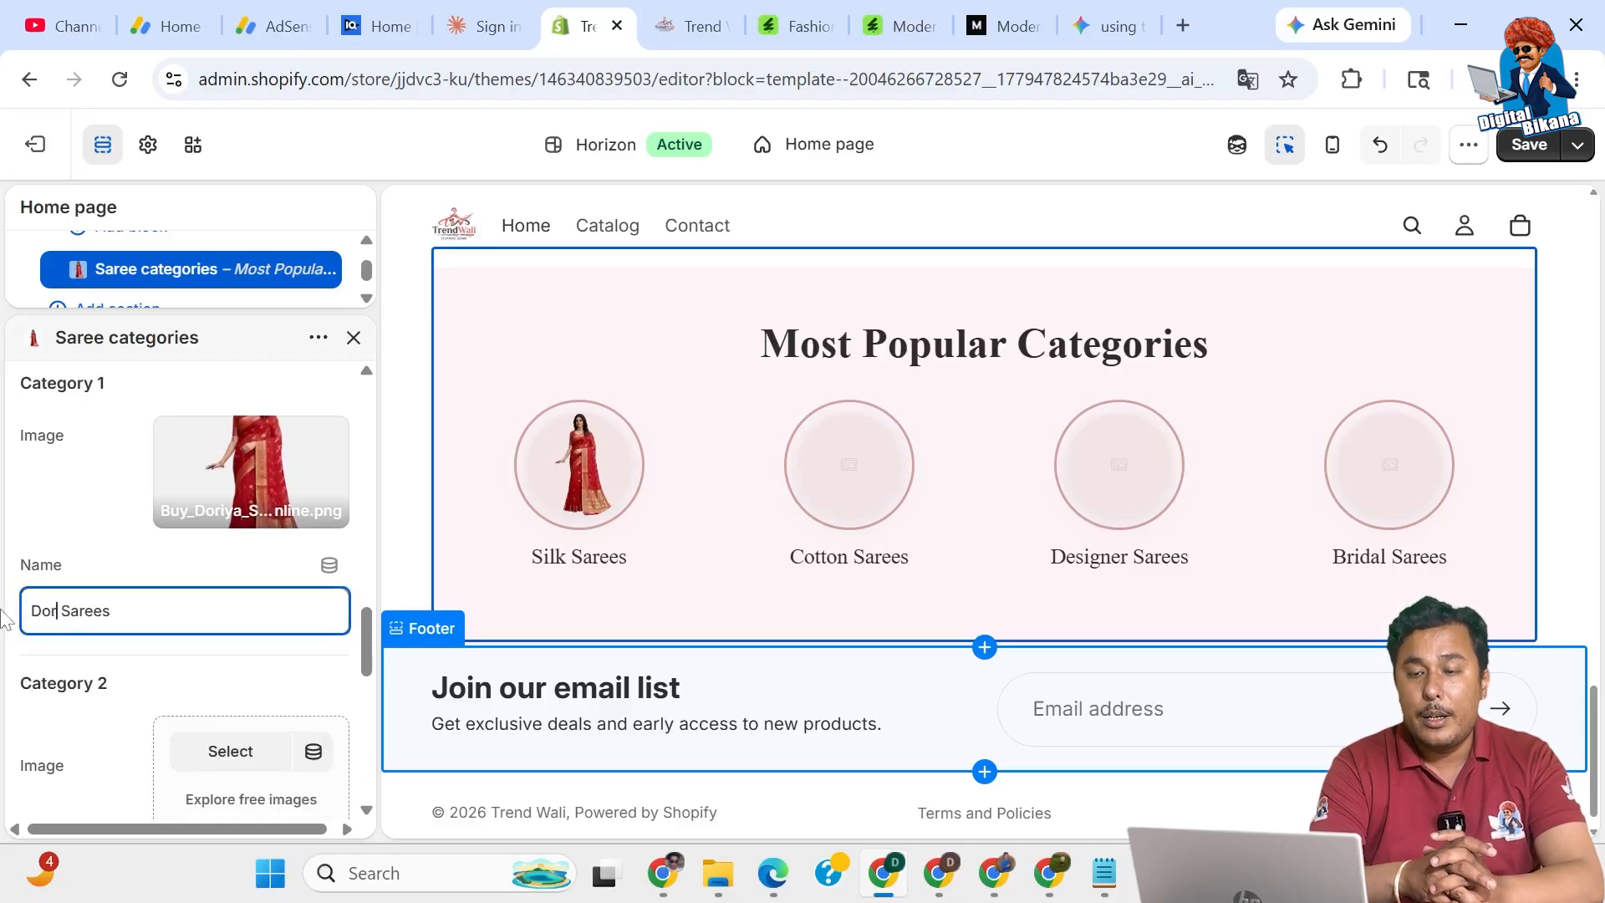
{"action": "type", "text": "a"}
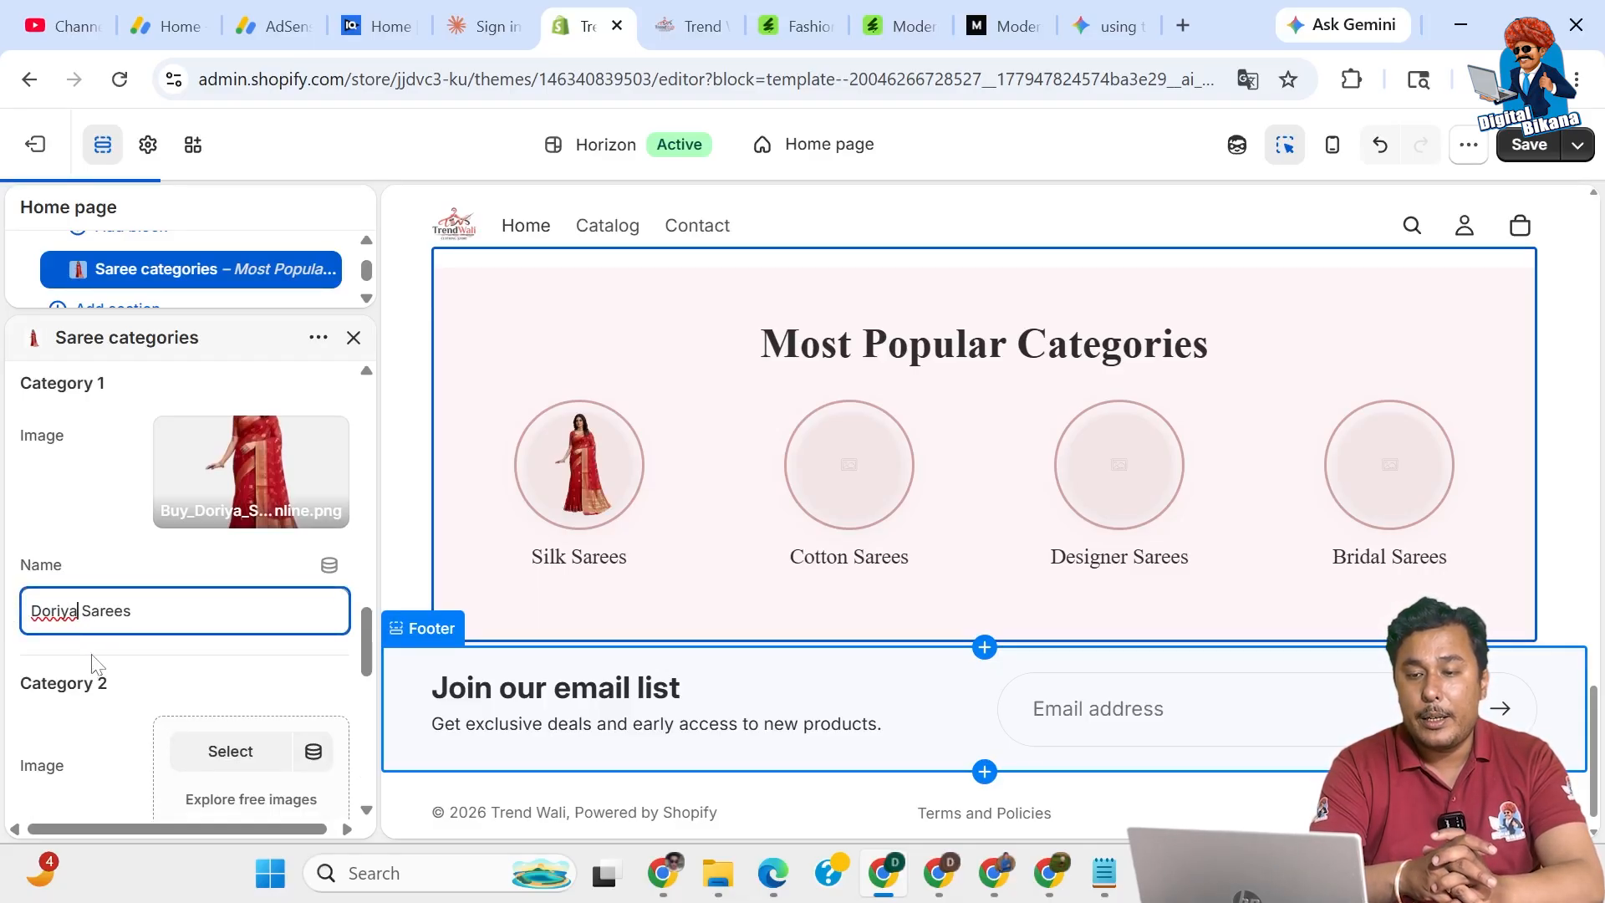
{"action": "scroll", "coordinate": [92, 669], "scroll_direction": "down", "scroll_amount": 2}
Give Category 2 the Leheriya saree image and rename it Leheriya Sarees.
{"action": "left_click", "coordinate": [227, 573]}
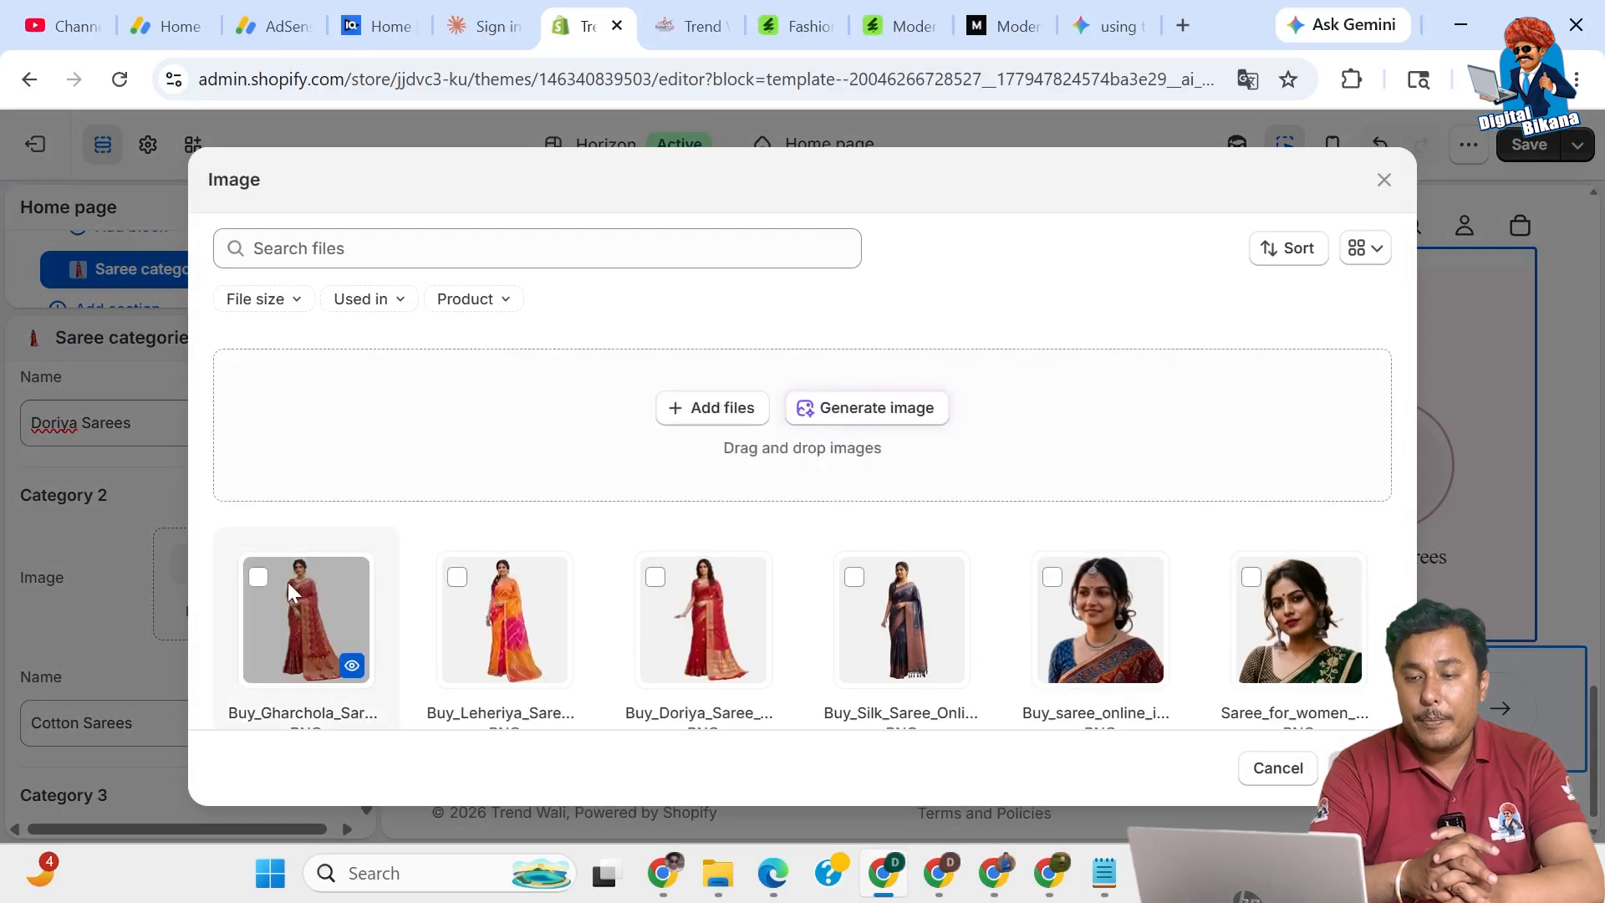
{"action": "left_click", "coordinate": [458, 579]}
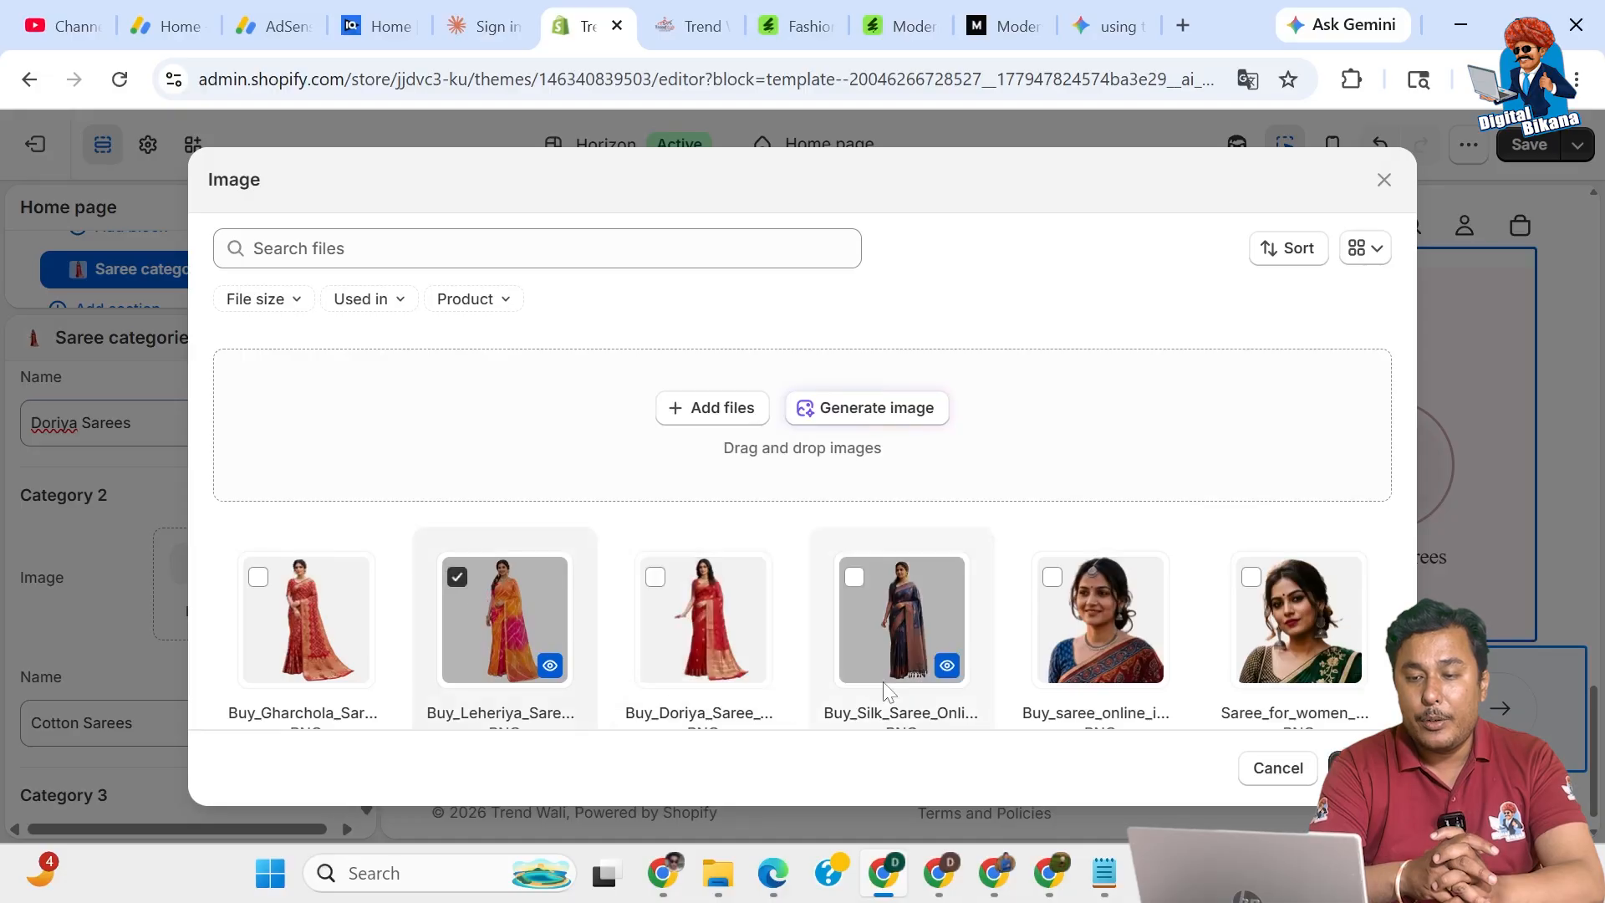
{"action": "left_click", "coordinate": [1278, 767]}
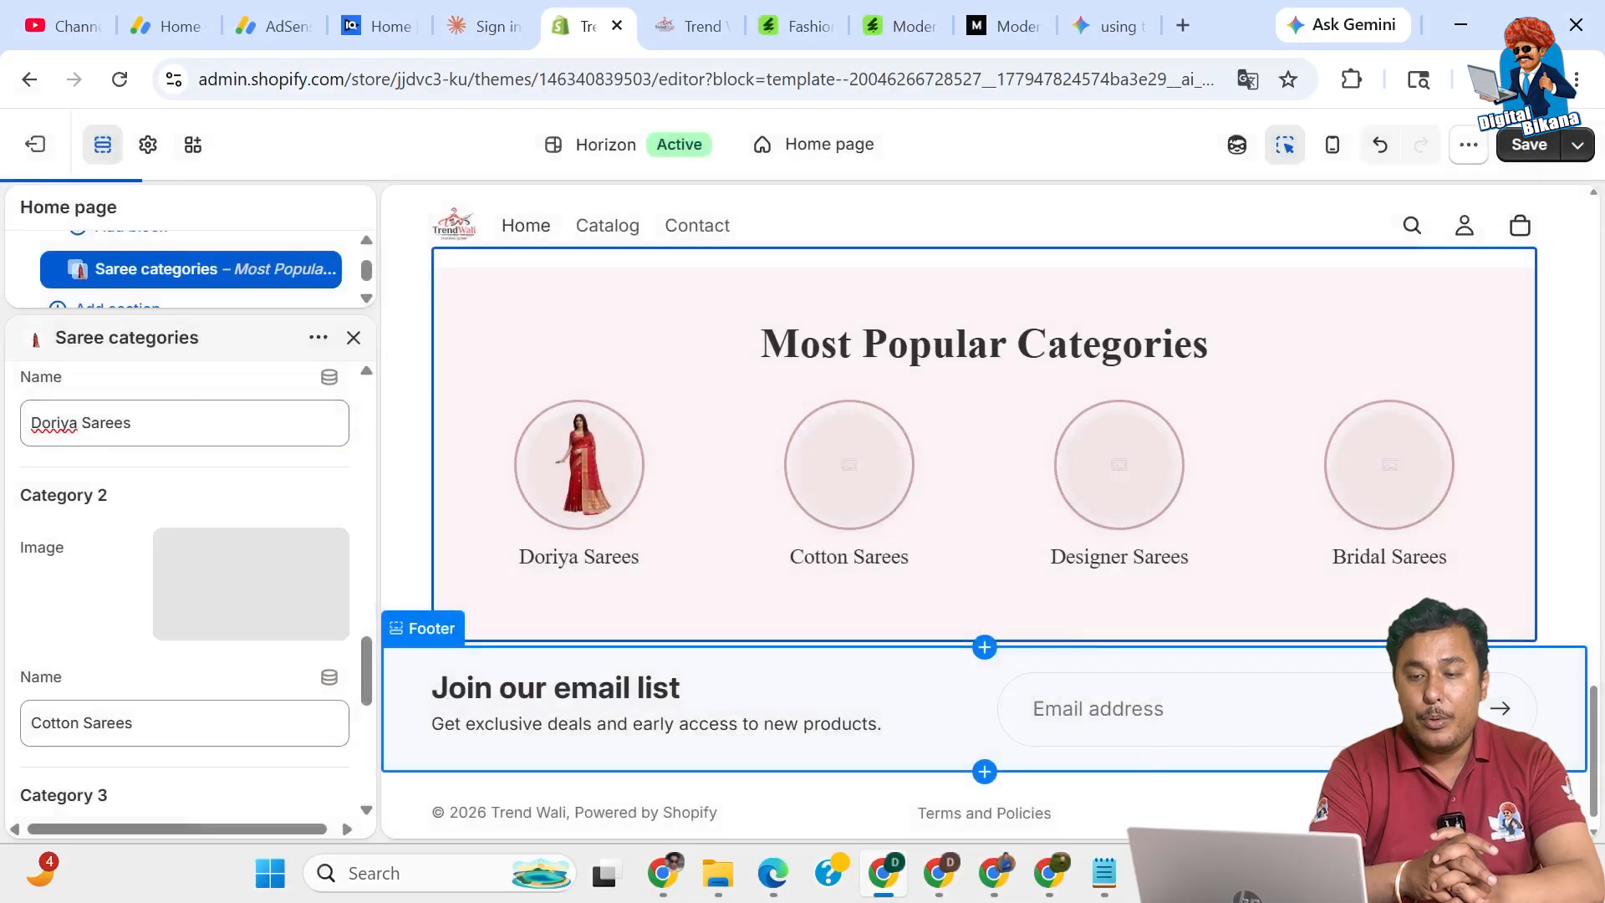
{"action": "left_click_drag", "start_coordinate": [79, 723], "coordinate": [4, 729]}
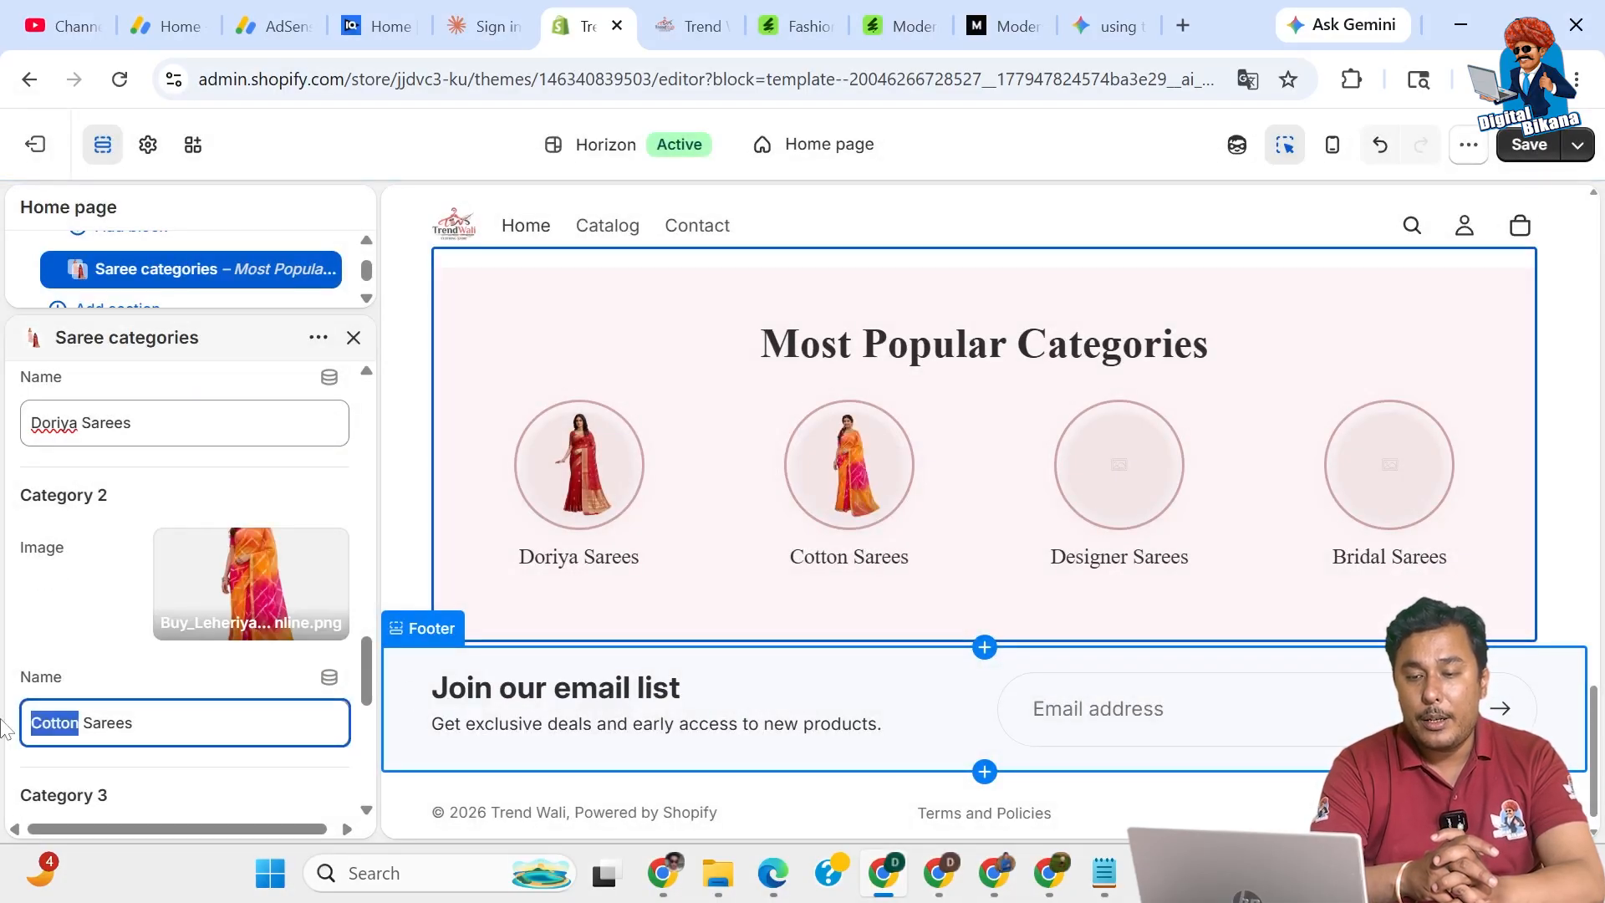
{"action": "type", "text": "Leheriya"}
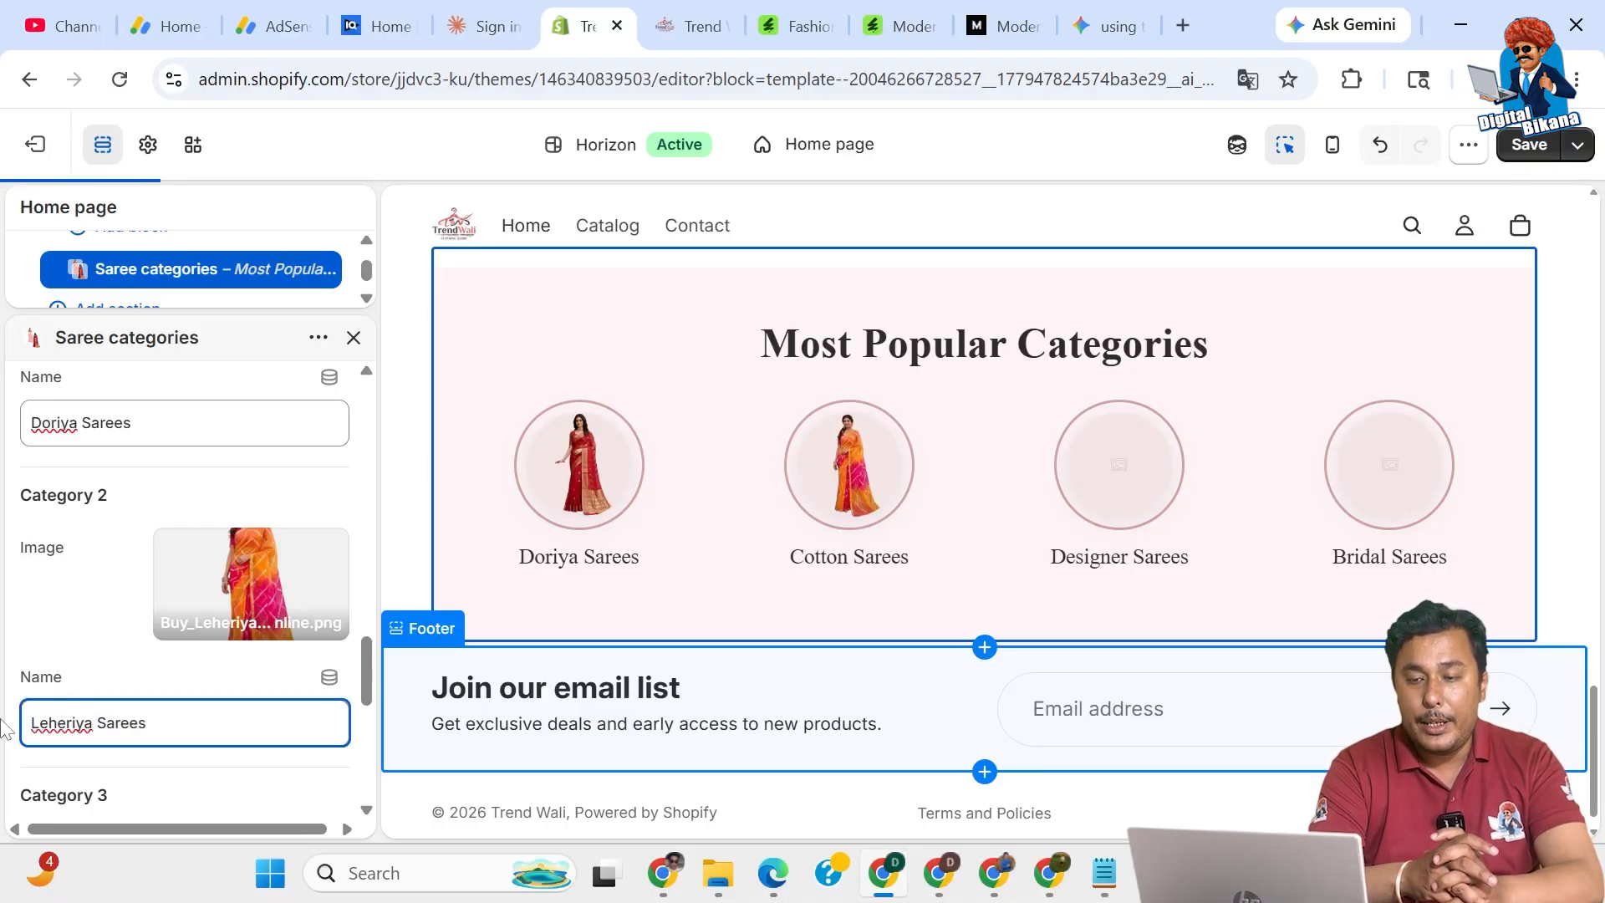
{"action": "scroll", "coordinate": [131, 705], "scroll_direction": "down", "scroll_amount": 2}
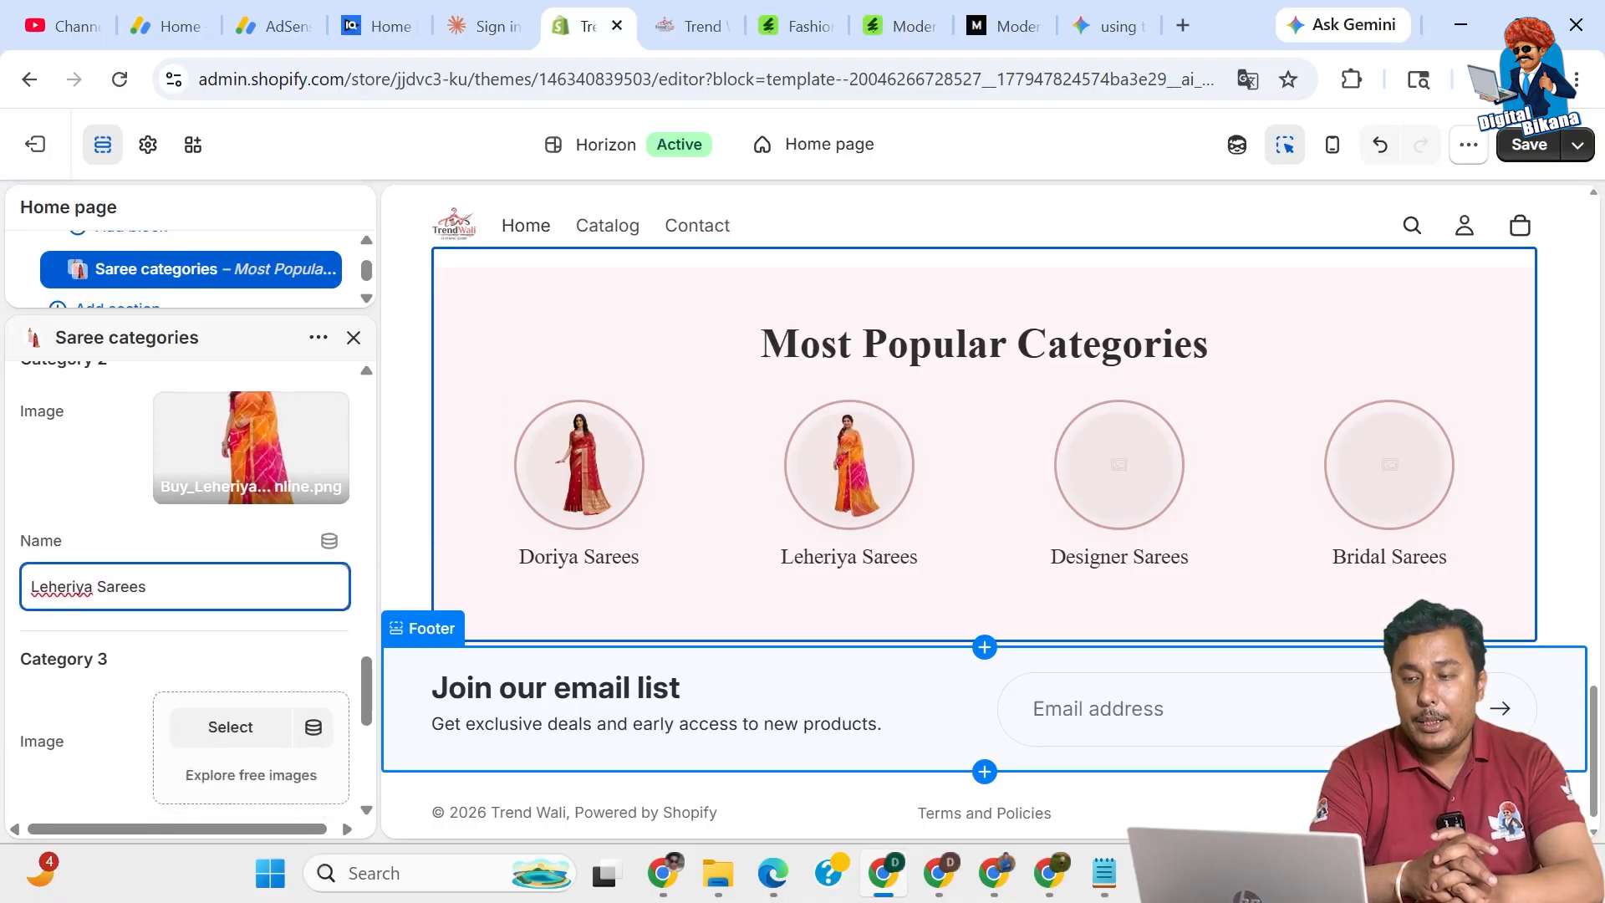
{"action": "scroll", "coordinate": [242, 660], "scroll_direction": "down", "scroll_amount": 2}
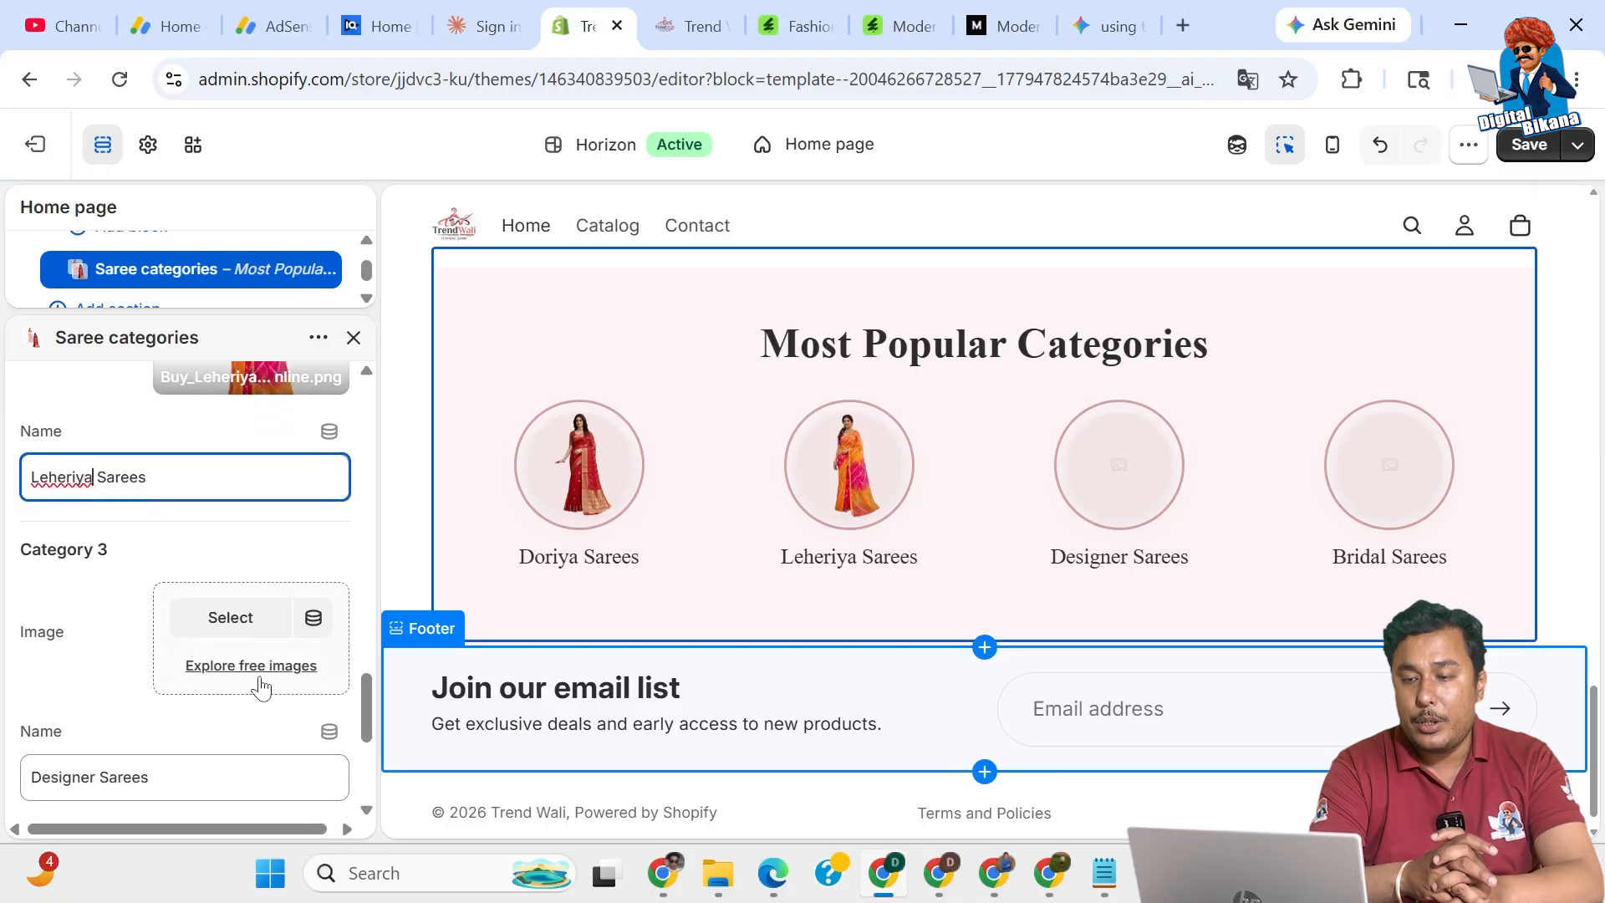
Give Category 3 the Gharchola saree image and rename it Gharchola Sarees.
{"action": "left_click", "coordinate": [228, 623]}
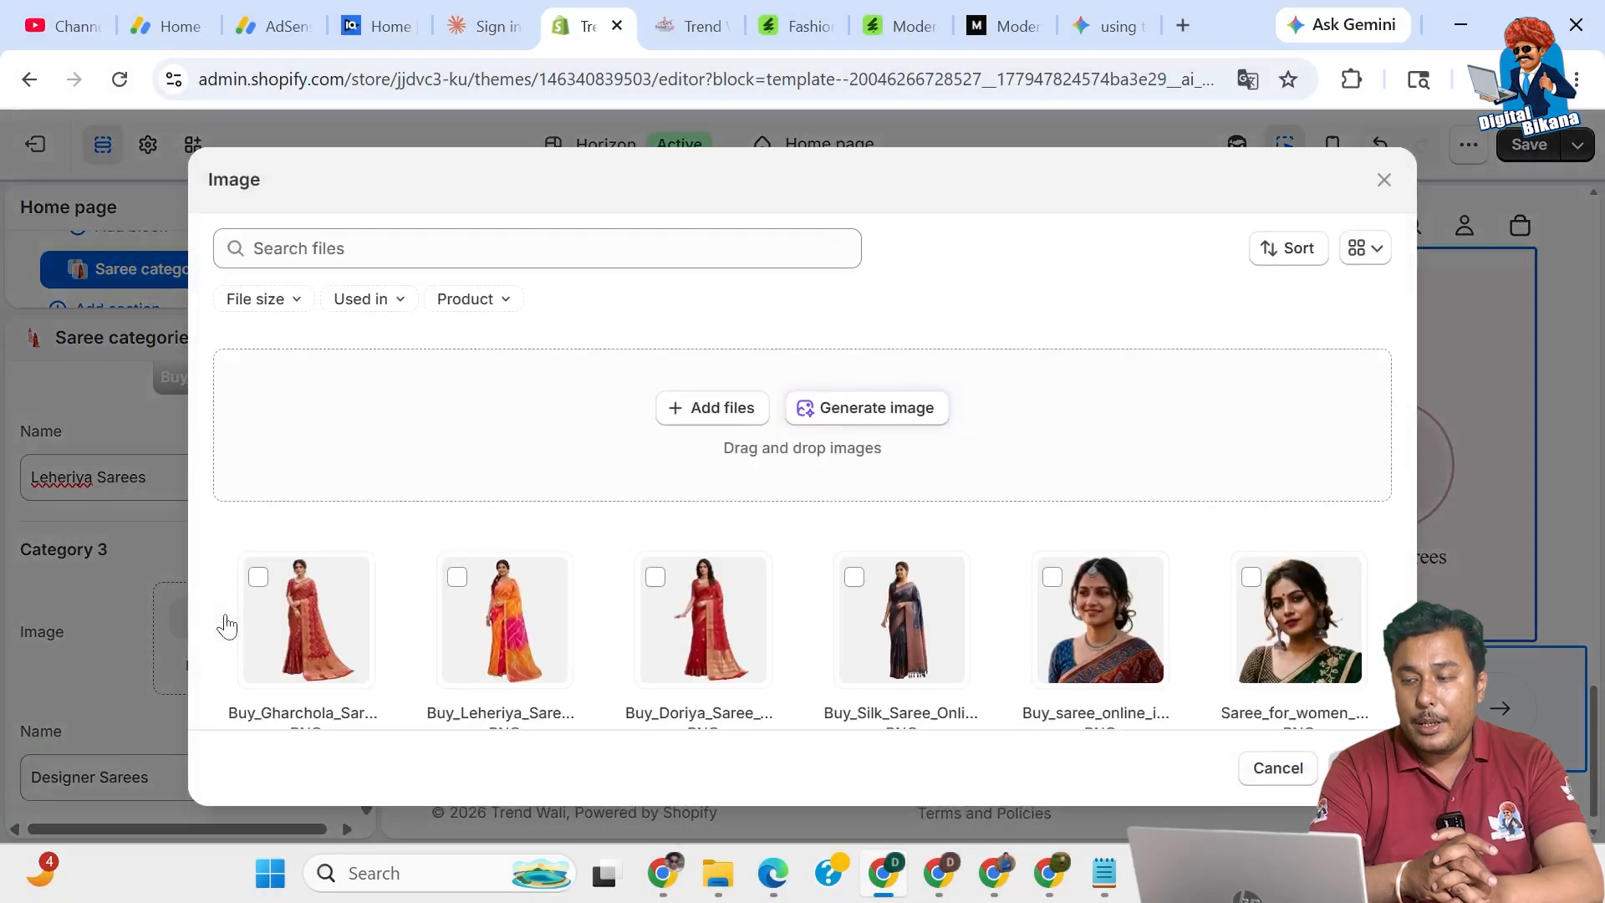
{"action": "left_click", "coordinate": [257, 579]}
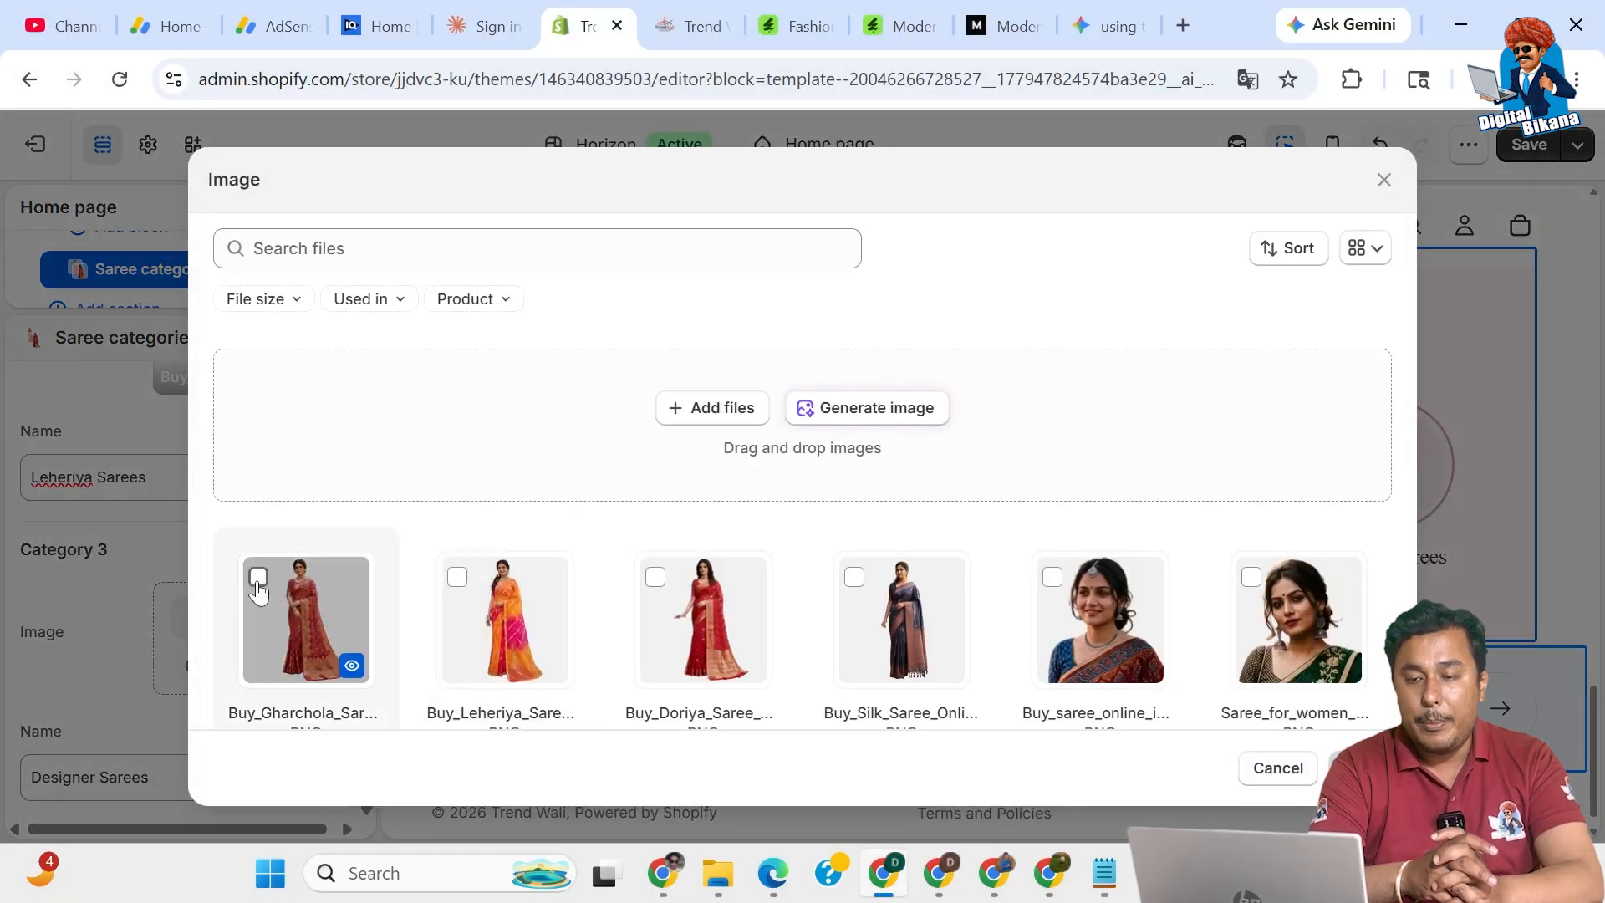
{"action": "left_click", "coordinate": [1360, 767]}
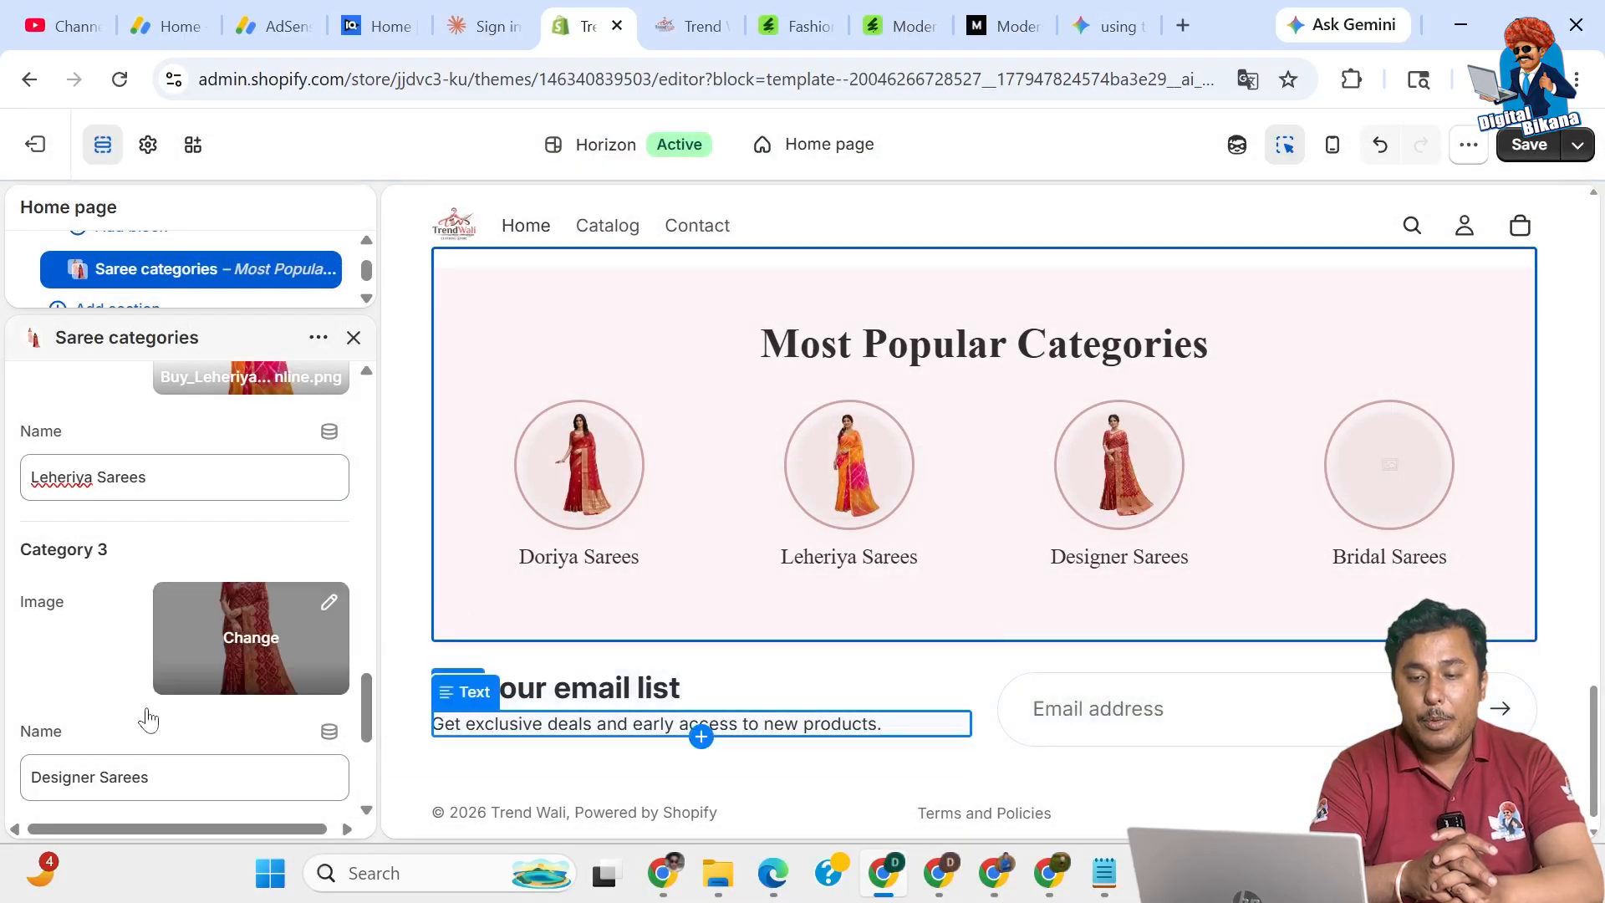
{"action": "scroll", "coordinate": [146, 721], "scroll_direction": "down", "scroll_amount": 3}
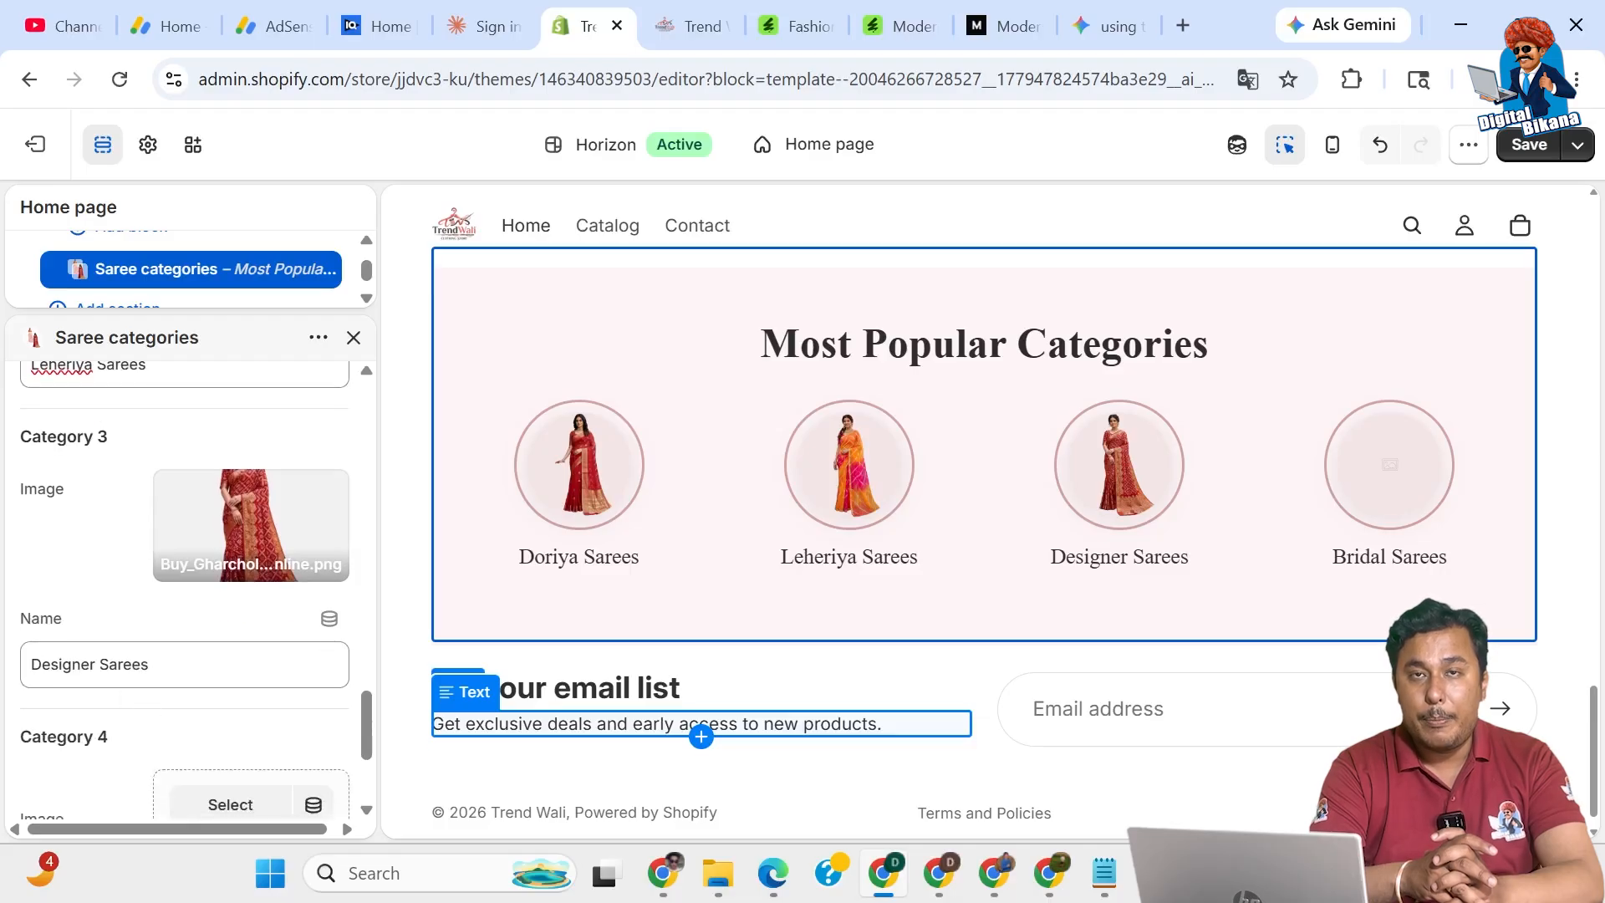
{"action": "left_click_drag", "start_coordinate": [95, 665], "coordinate": [3, 668]}
{"action": "type", "text": "Gharchola"}
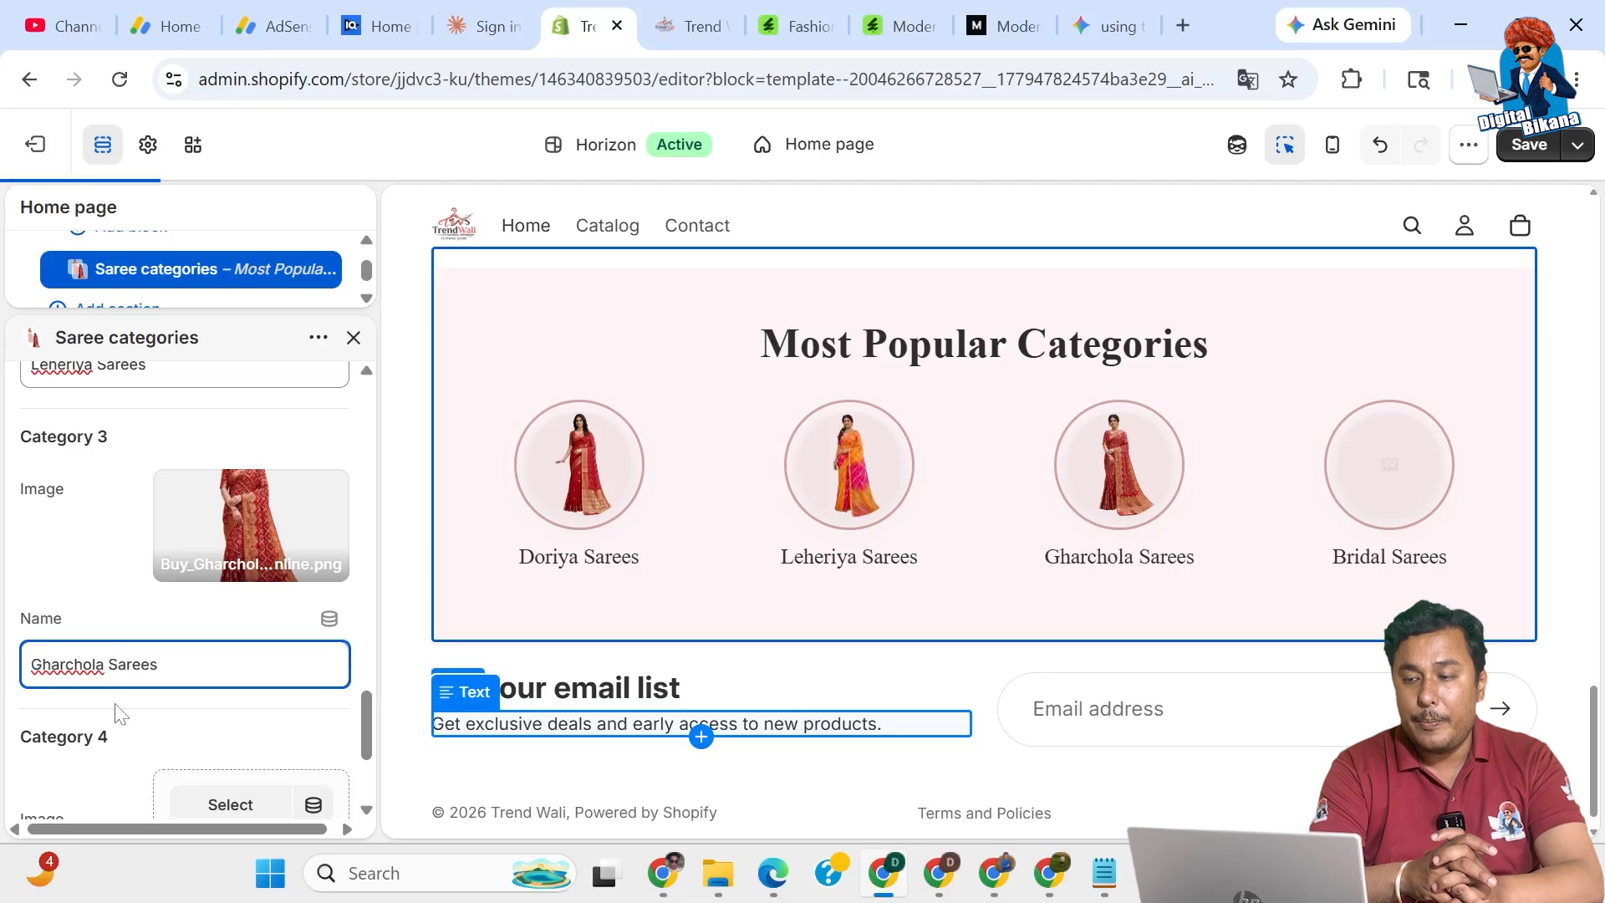
{"action": "scroll", "coordinate": [114, 716], "scroll_direction": "down", "scroll_amount": 4}
Give Category 4 the silk saree image and rename it Silk Sarees.
{"action": "left_click", "coordinate": [238, 665]}
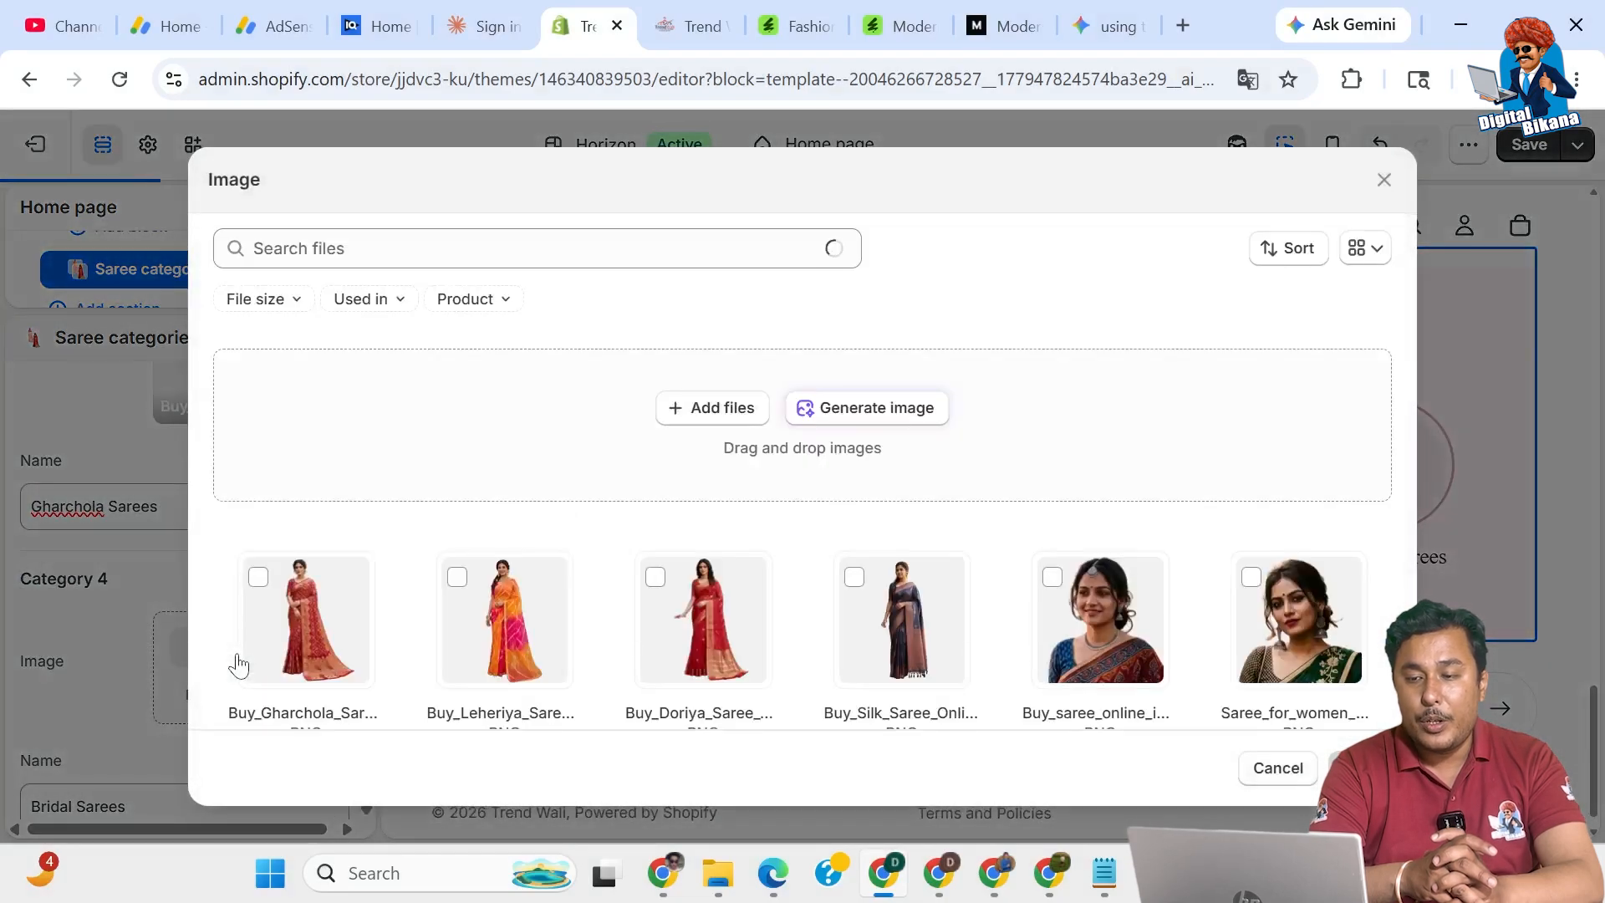
{"action": "left_click", "coordinate": [854, 577]}
{"action": "left_click", "coordinate": [1361, 767]}
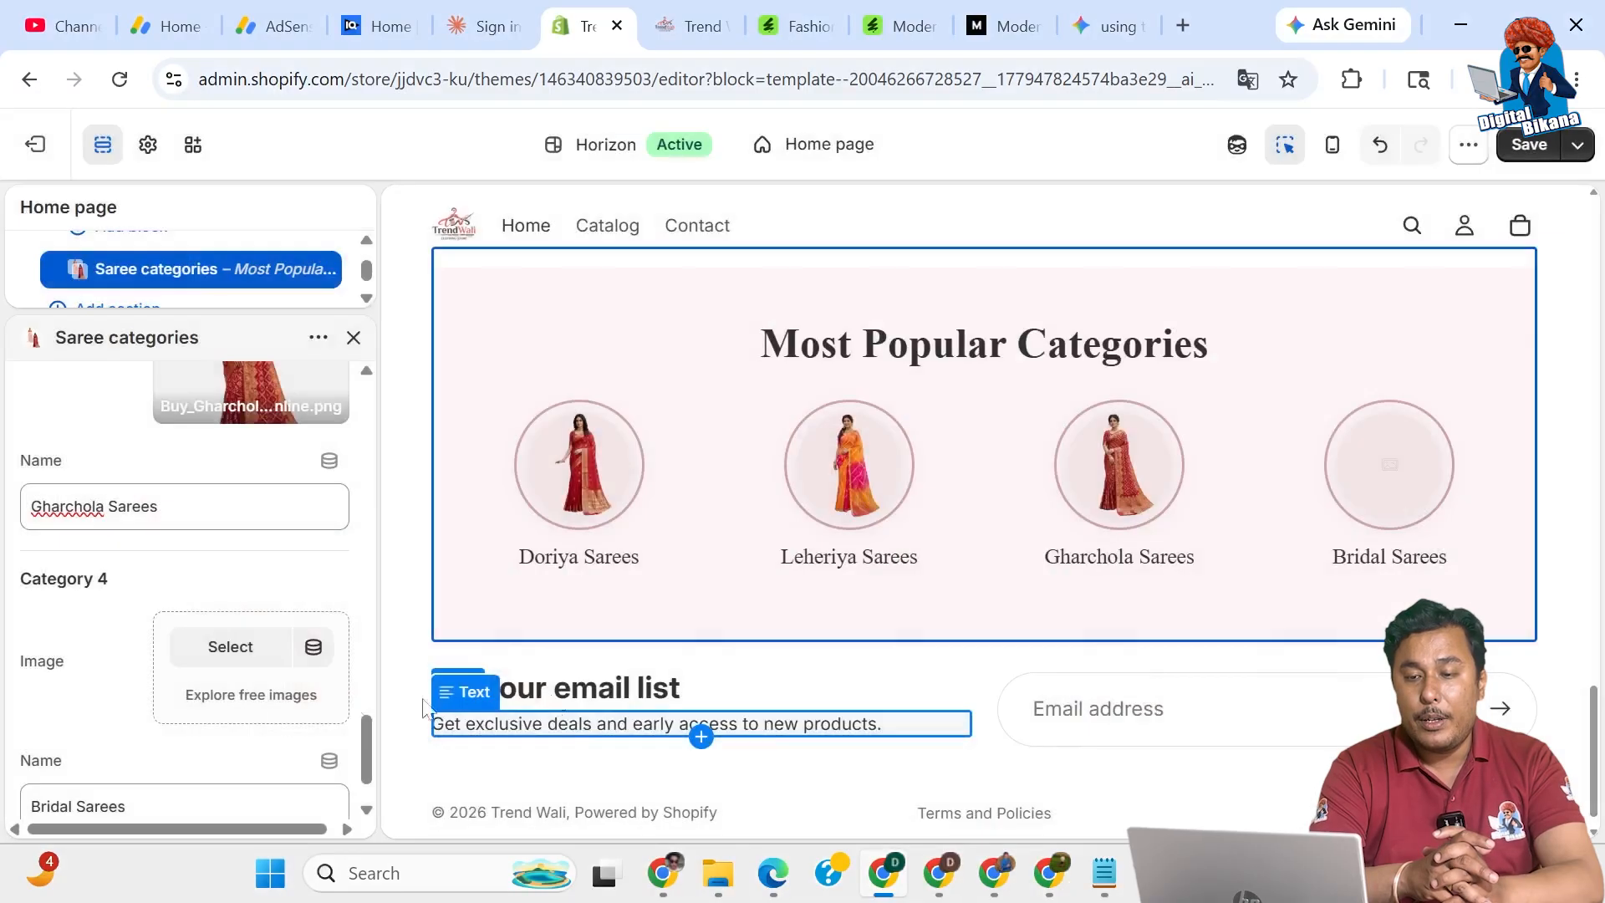
{"action": "scroll", "coordinate": [130, 721], "scroll_direction": "down", "scroll_amount": 1}
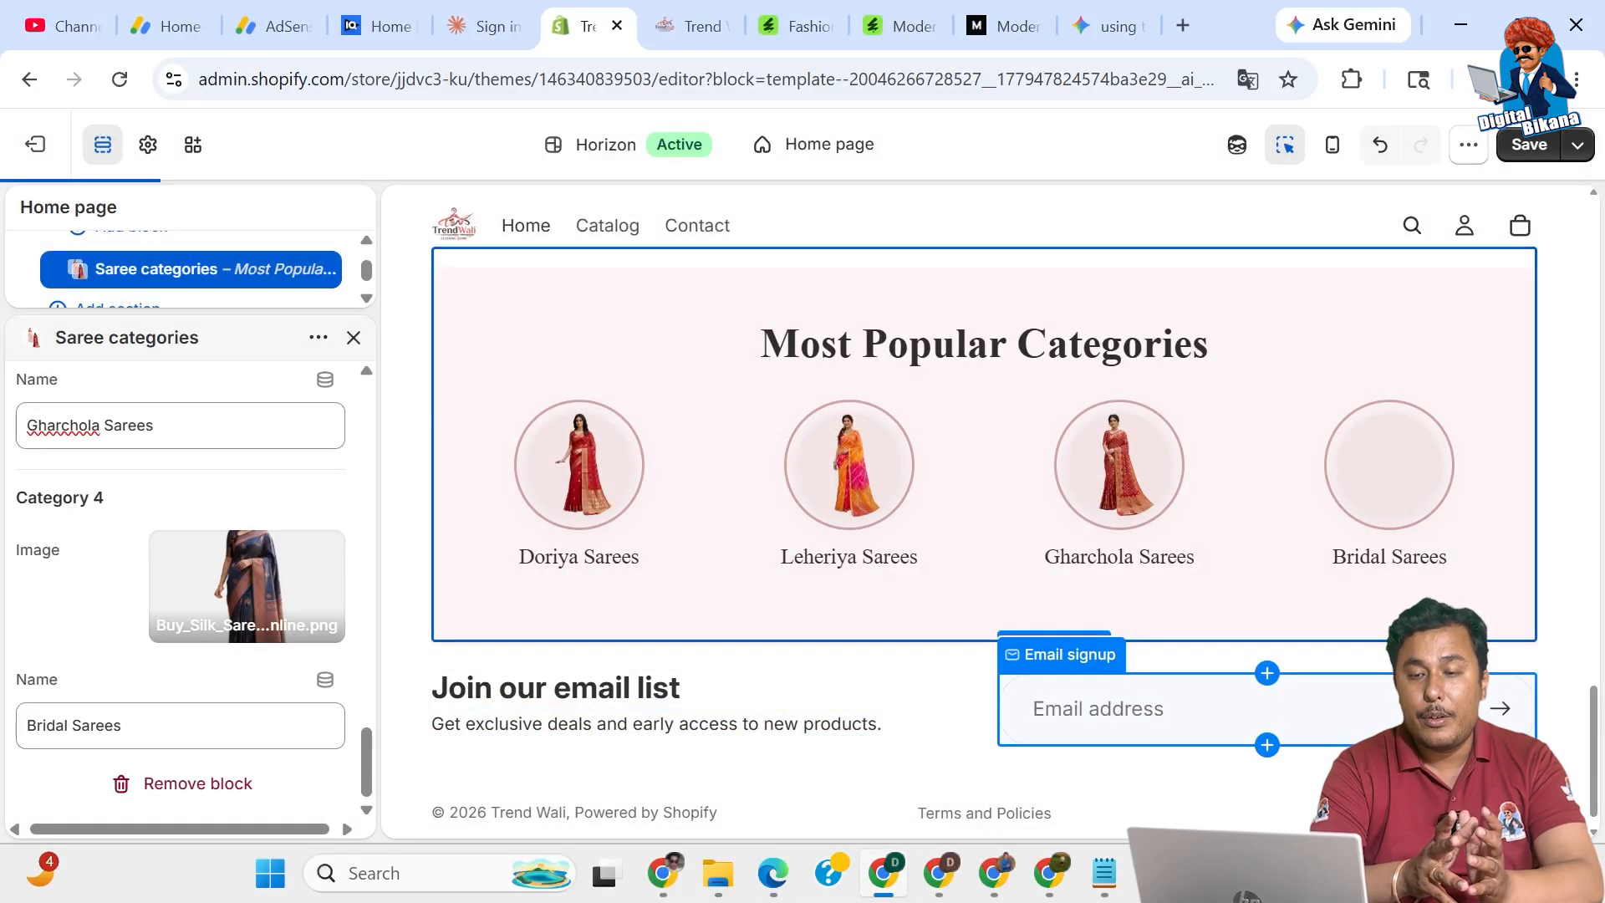
{"action": "left_click_drag", "start_coordinate": [72, 725], "coordinate": [4, 736]}
{"action": "key", "text": "BackSpace"}
{"action": "type", "text": "Silk"}
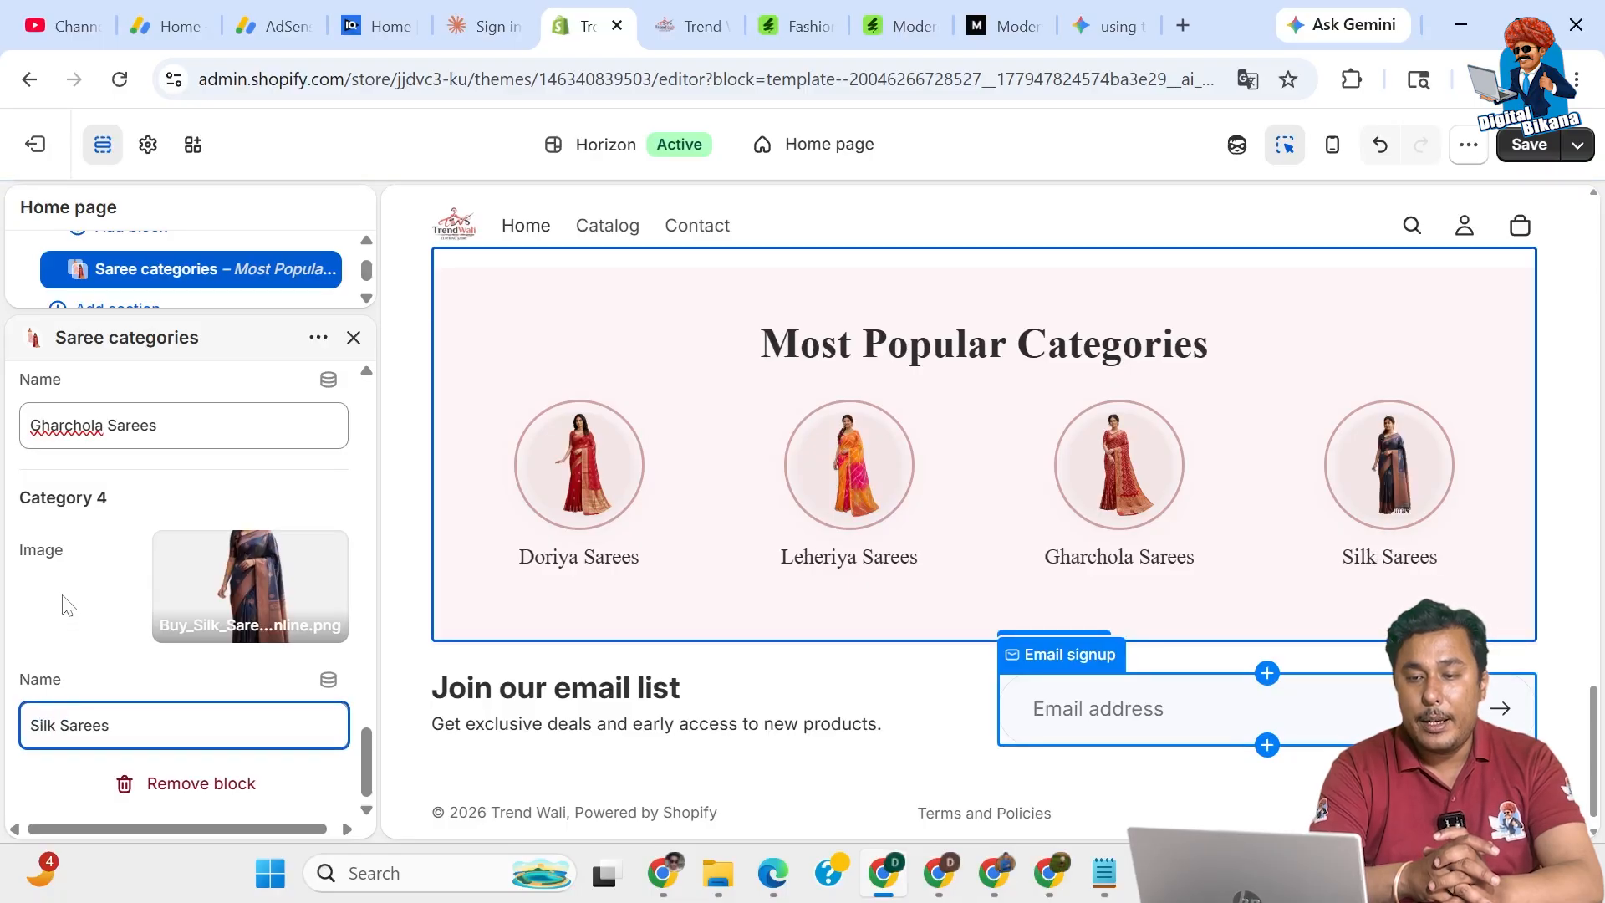
Try a Circle size of 150 for the category images, then set it back to 120.
{"action": "scroll", "coordinate": [66, 605], "scroll_direction": "up", "scroll_amount": 10}
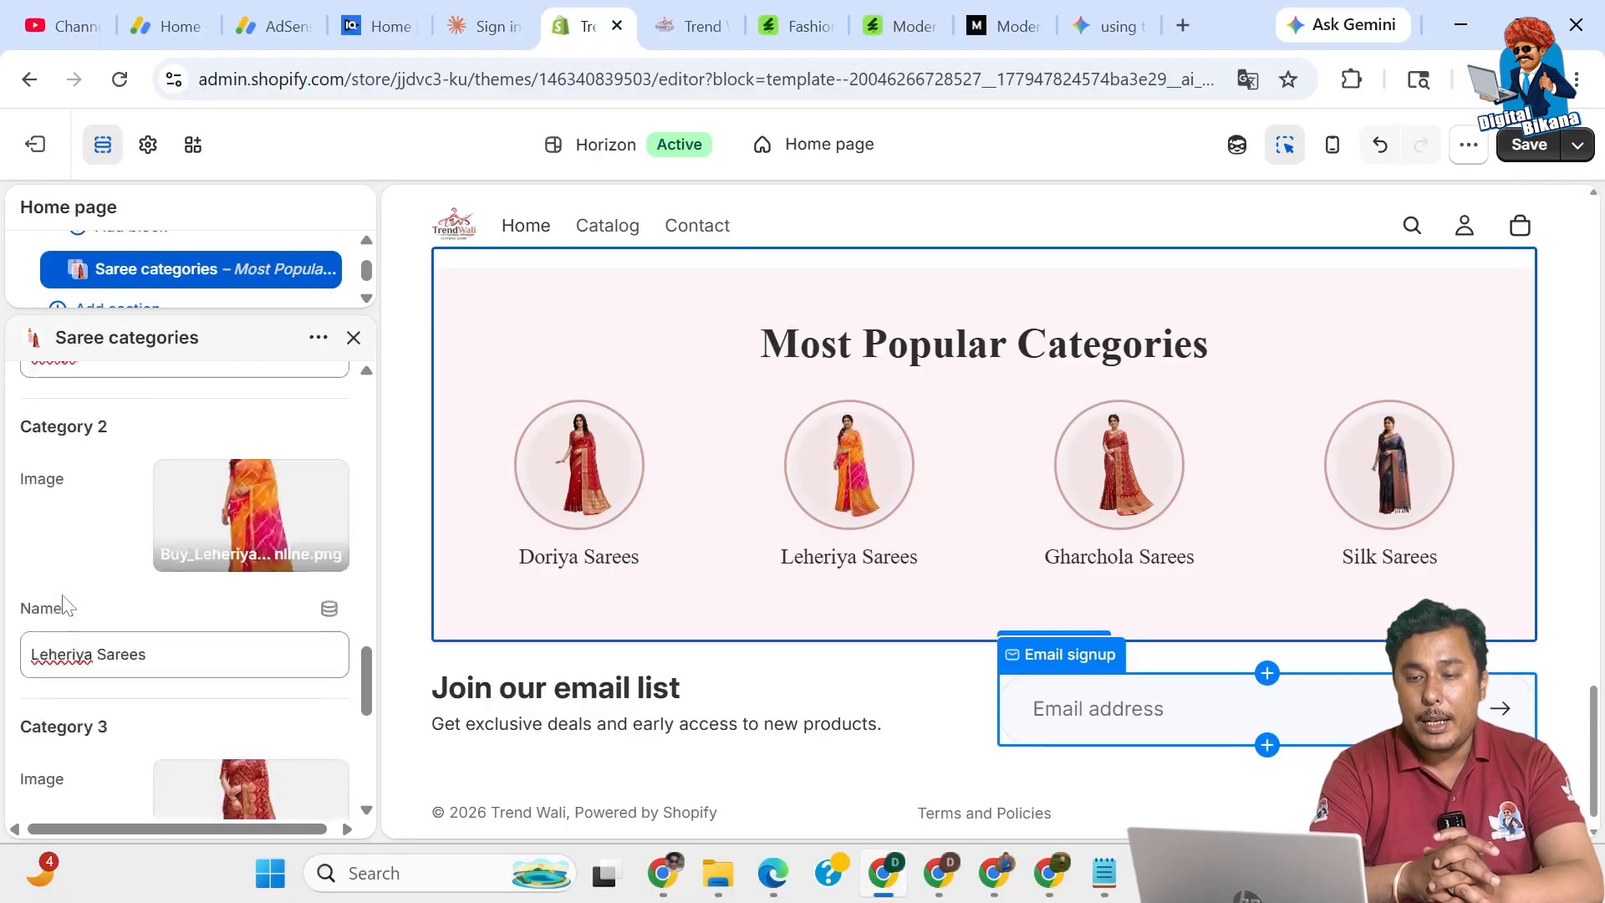
{"action": "scroll", "coordinate": [67, 605], "scroll_direction": "up", "scroll_amount": 4}
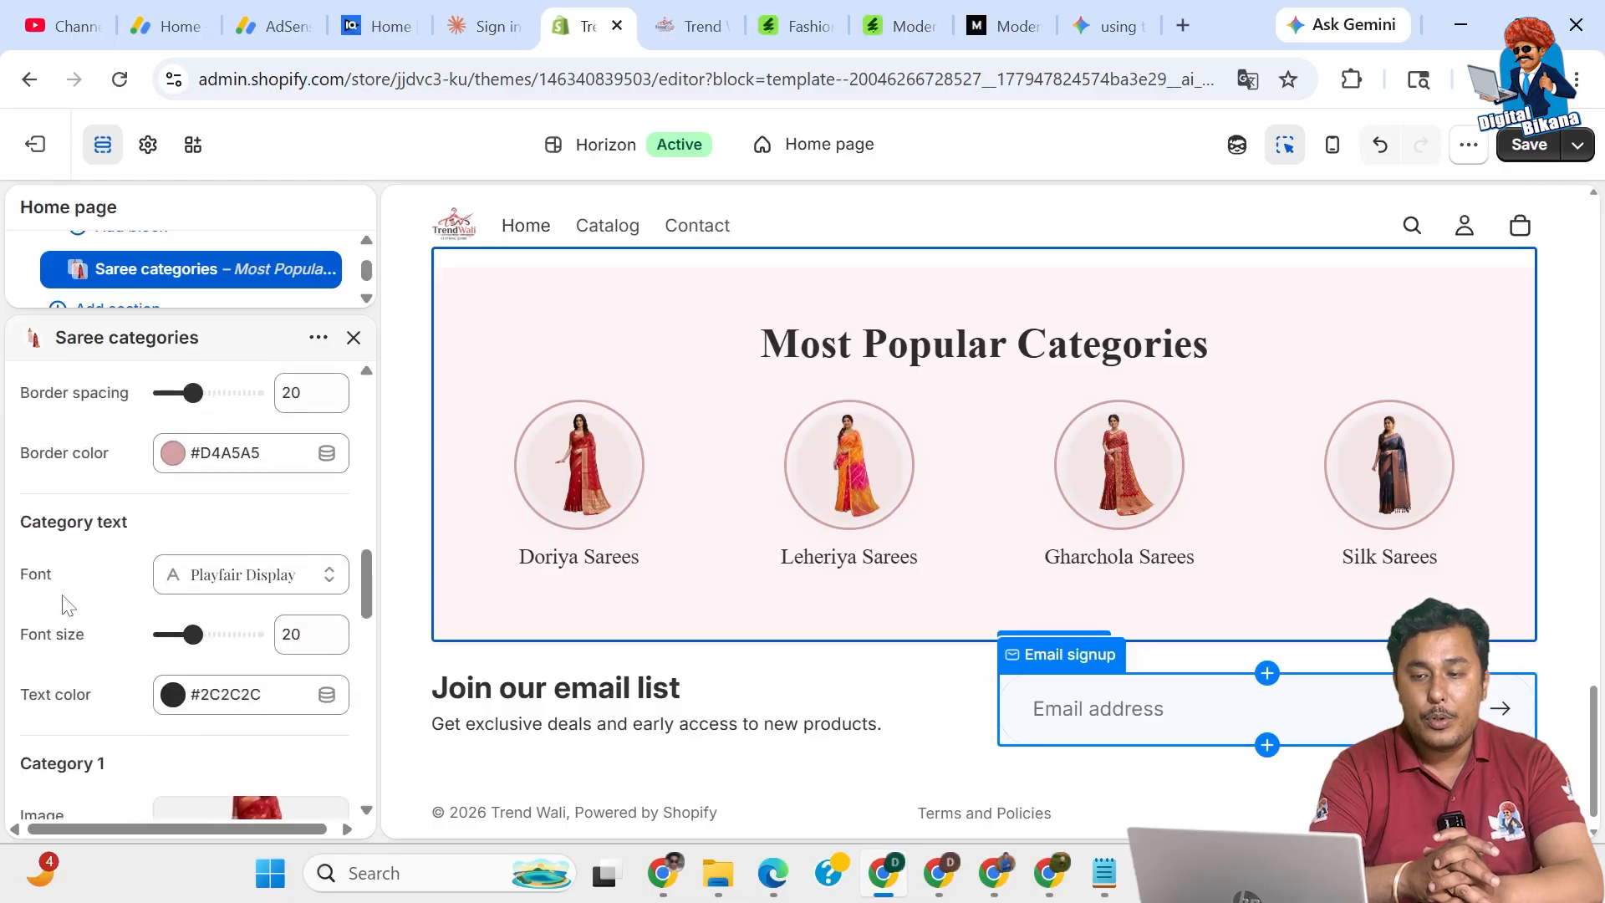
{"action": "scroll", "coordinate": [67, 604], "scroll_direction": "up", "scroll_amount": 4}
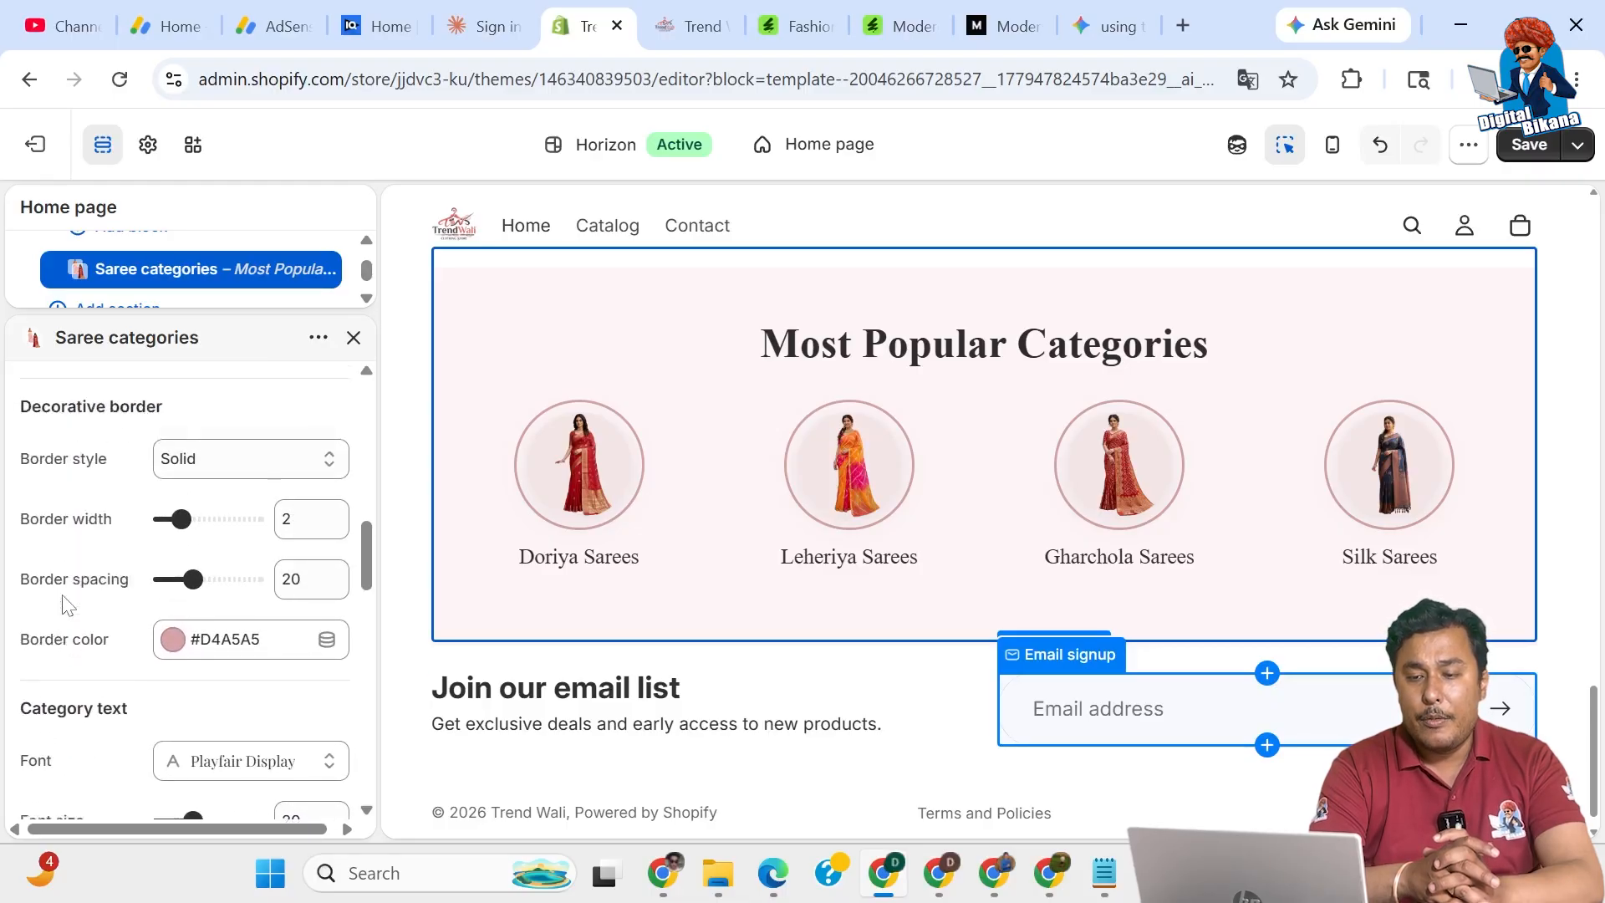
{"action": "scroll", "coordinate": [66, 603], "scroll_direction": "up", "scroll_amount": 2}
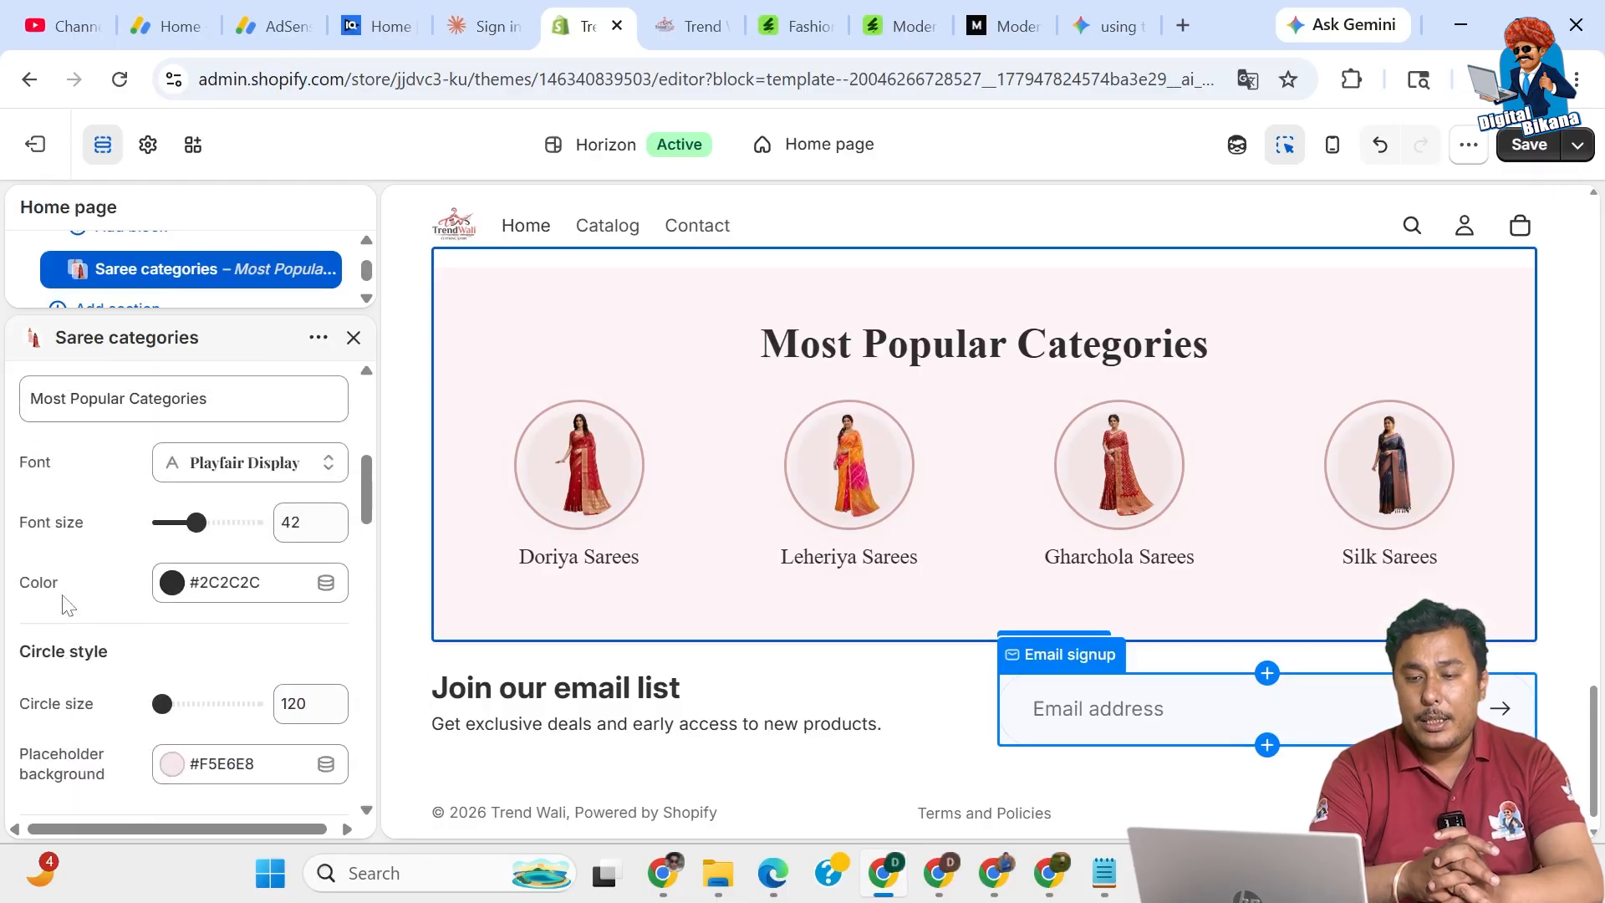
{"action": "left_click_drag", "start_coordinate": [159, 703], "coordinate": [177, 704]}
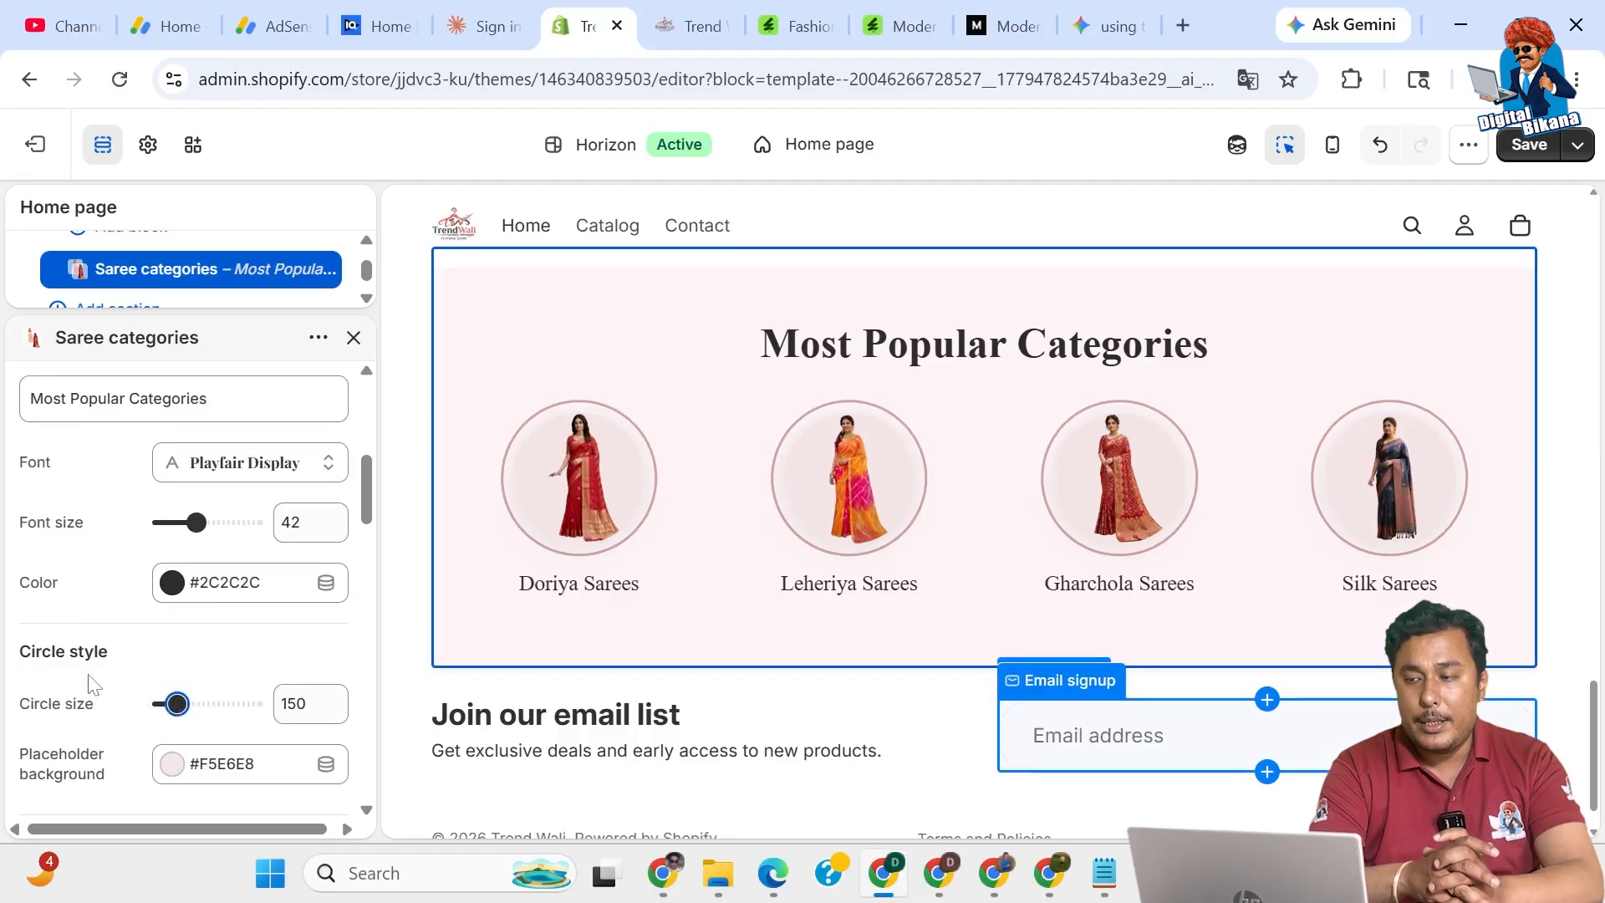
{"action": "left_click_drag", "start_coordinate": [176, 703], "coordinate": [90, 715]}
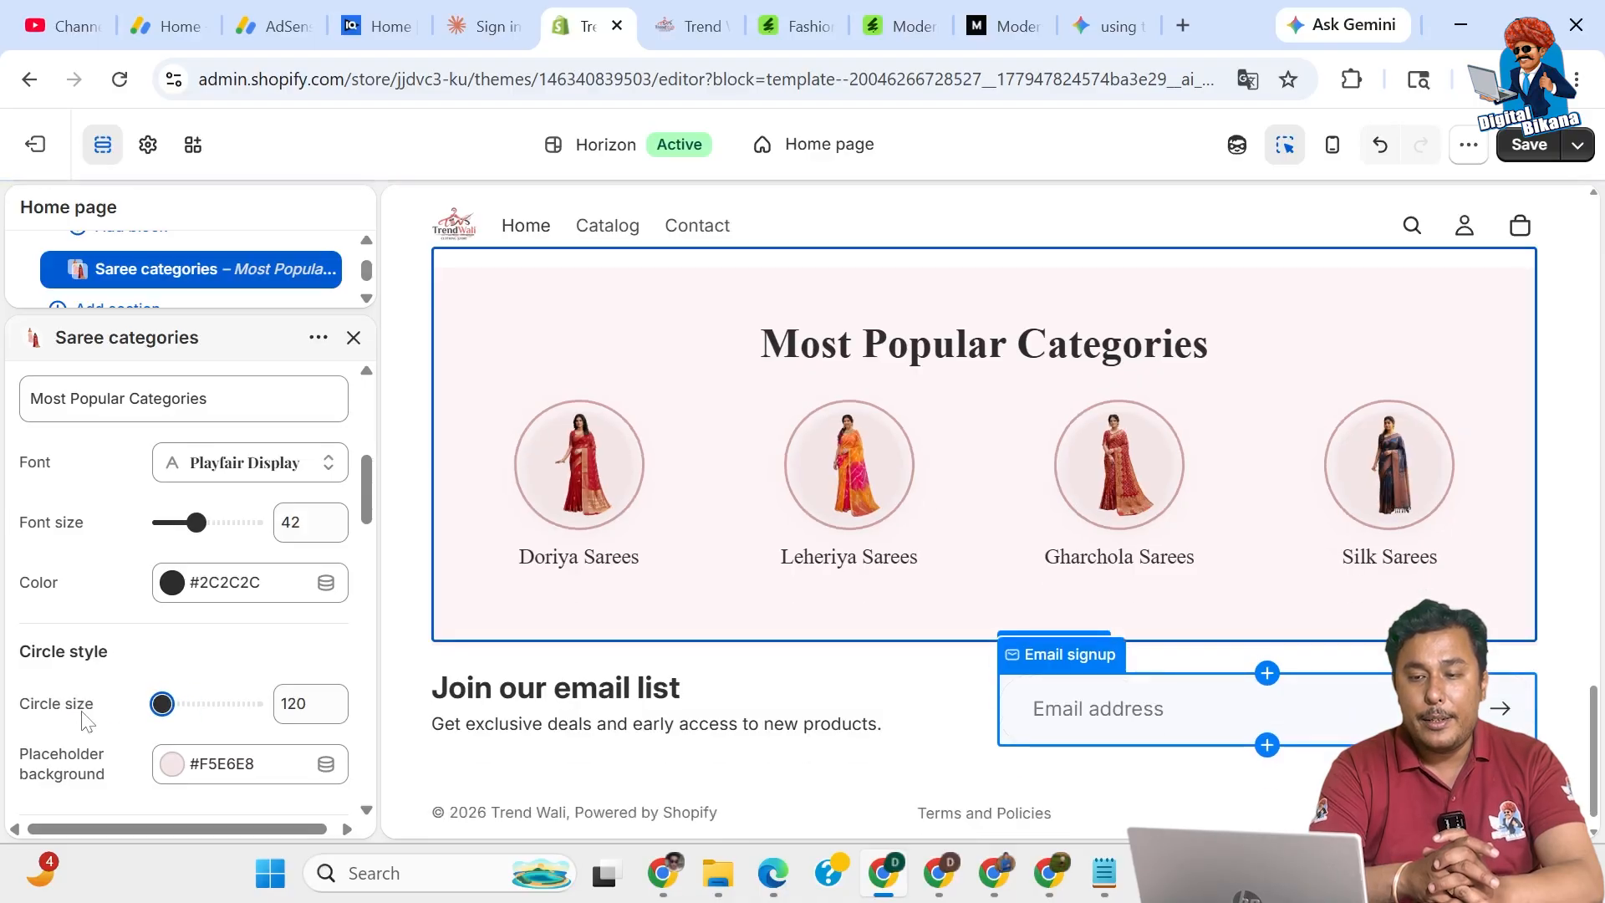
Review the Most Popular Categories section and save the theme changes.
{"action": "scroll", "coordinate": [184, 585], "scroll_direction": "up", "scroll_amount": 2}
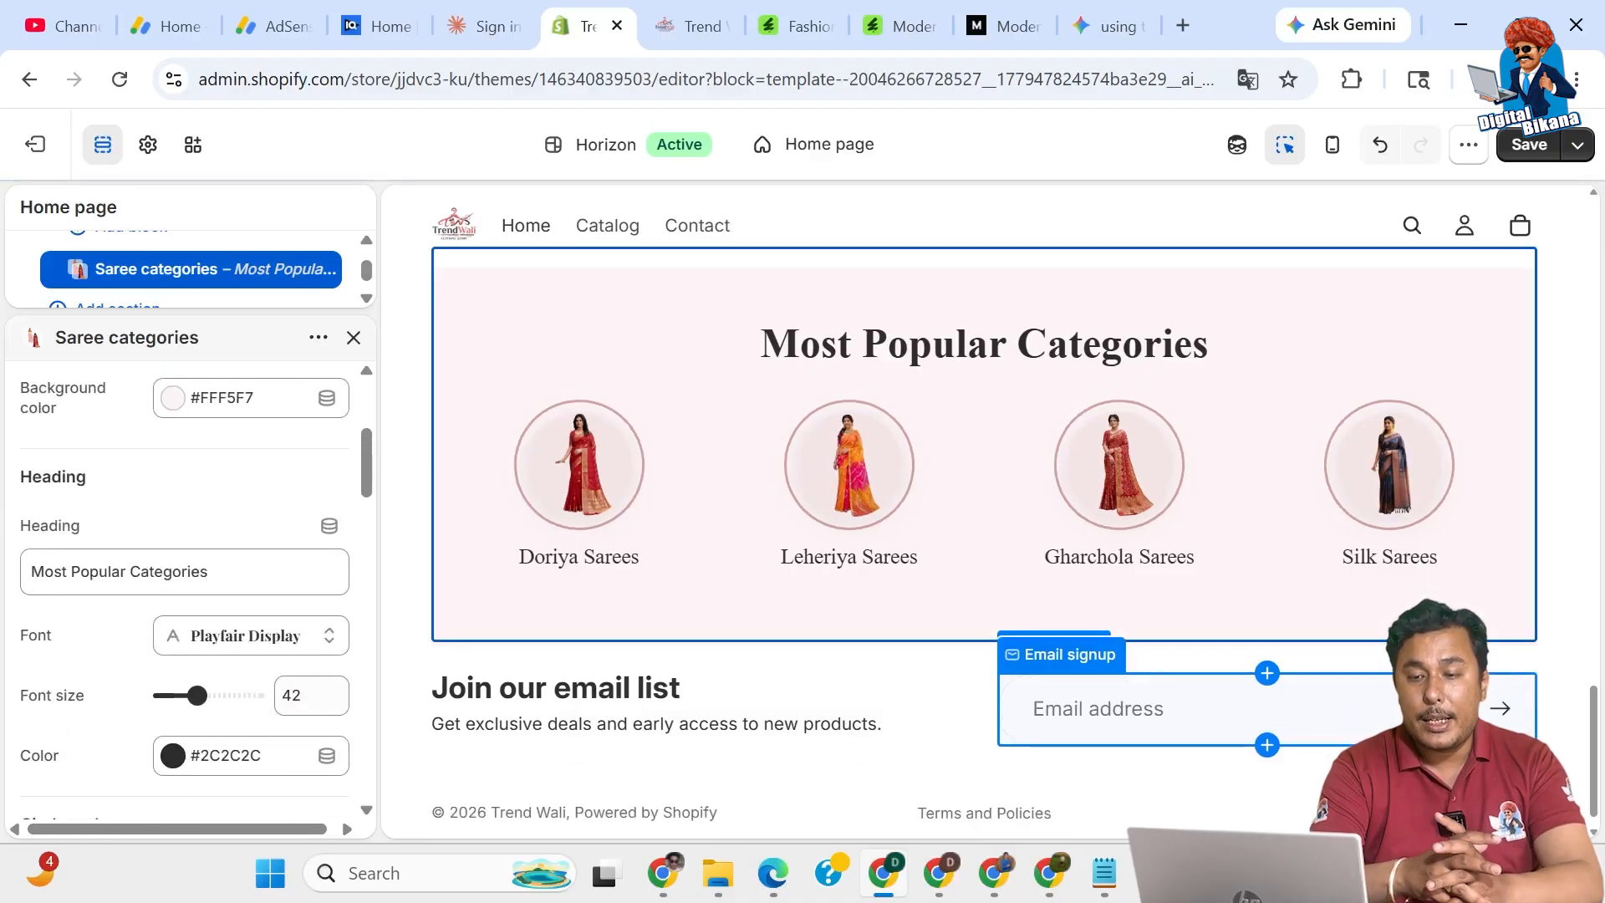
{"action": "scroll", "coordinate": [184, 586], "scroll_direction": "up", "scroll_amount": 3}
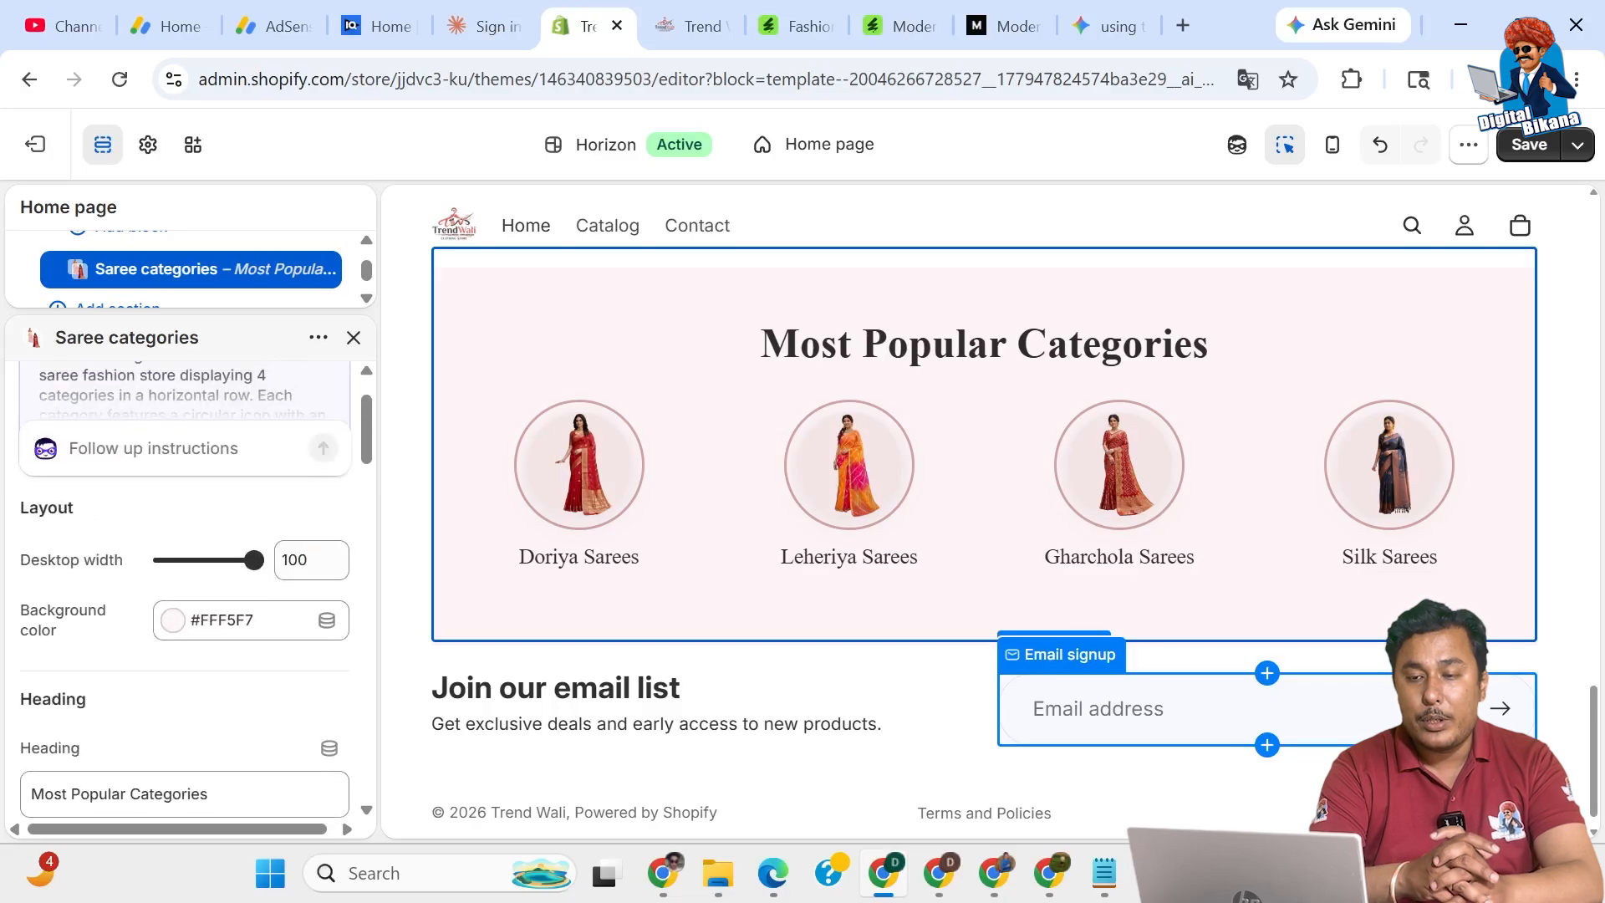
{"action": "scroll", "coordinate": [184, 585], "scroll_direction": "up", "scroll_amount": 1}
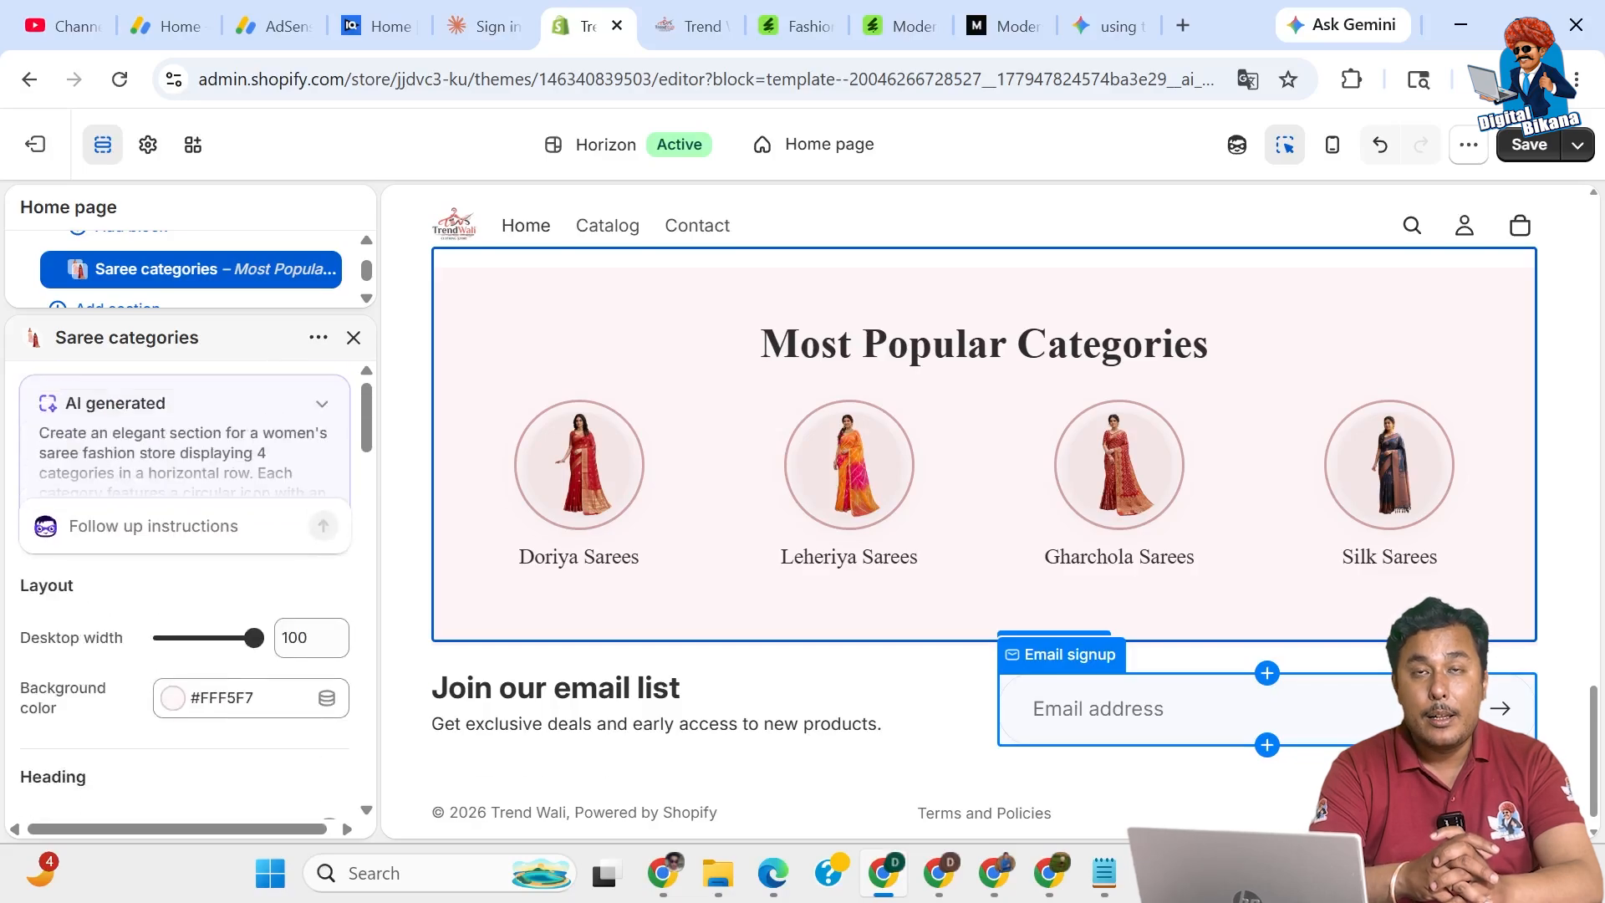
{"action": "scroll", "coordinate": [184, 586], "scroll_direction": "down", "scroll_amount": 10}
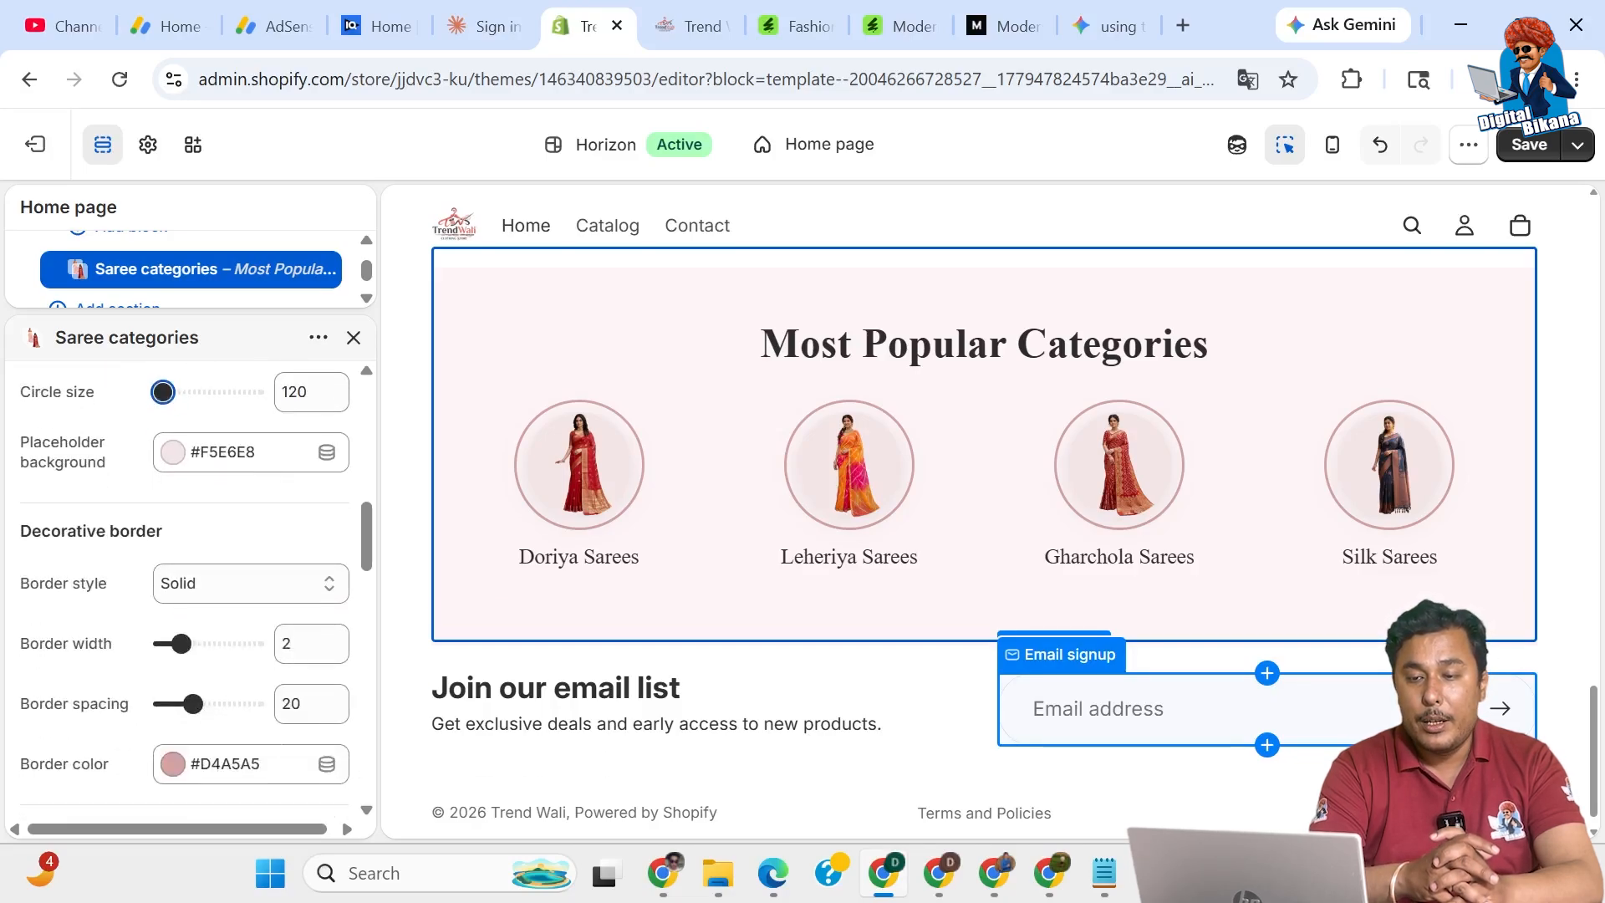
{"action": "scroll", "coordinate": [91, 637], "scroll_direction": "down", "scroll_amount": 1}
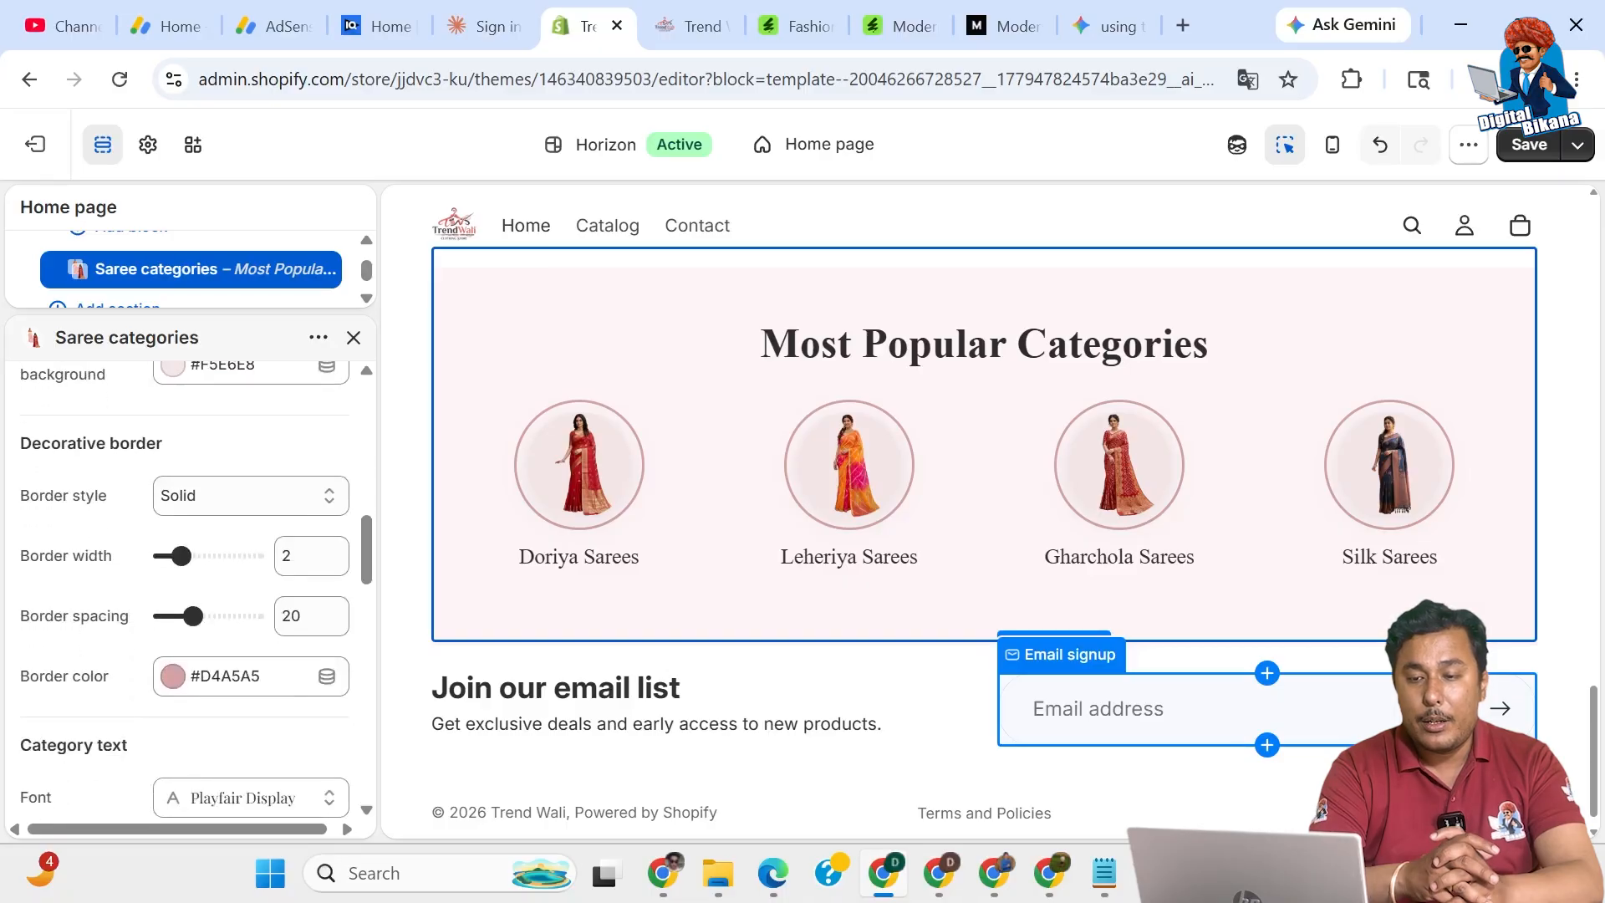
{"action": "scroll", "coordinate": [73, 697], "scroll_direction": "down", "scroll_amount": 7}
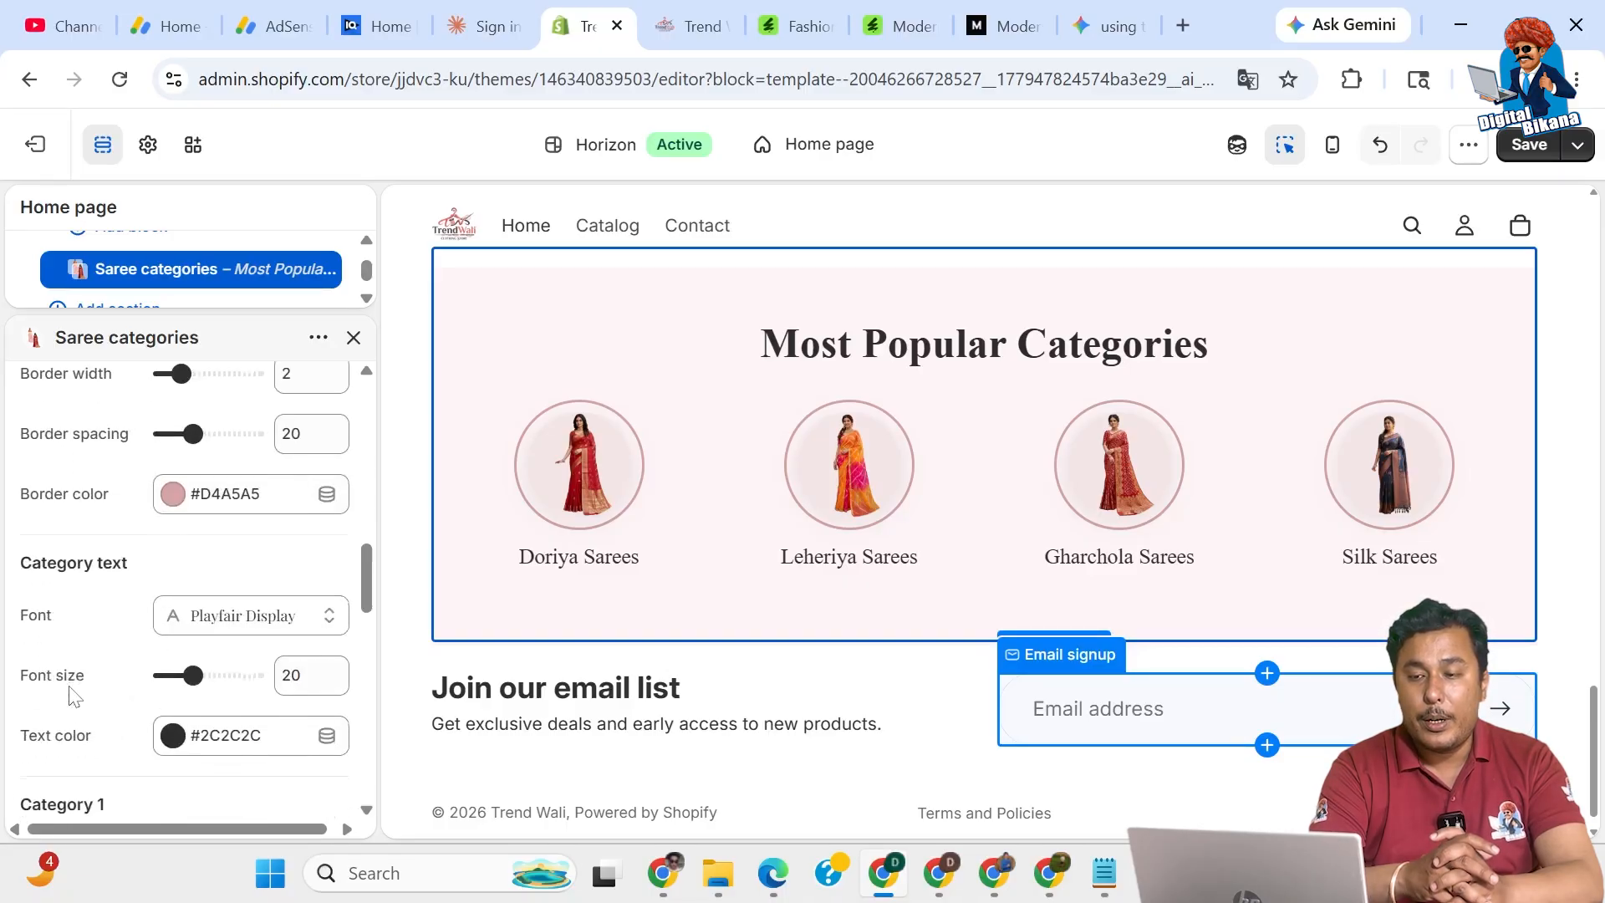
{"action": "scroll", "coordinate": [74, 696], "scroll_direction": "down", "scroll_amount": 9}
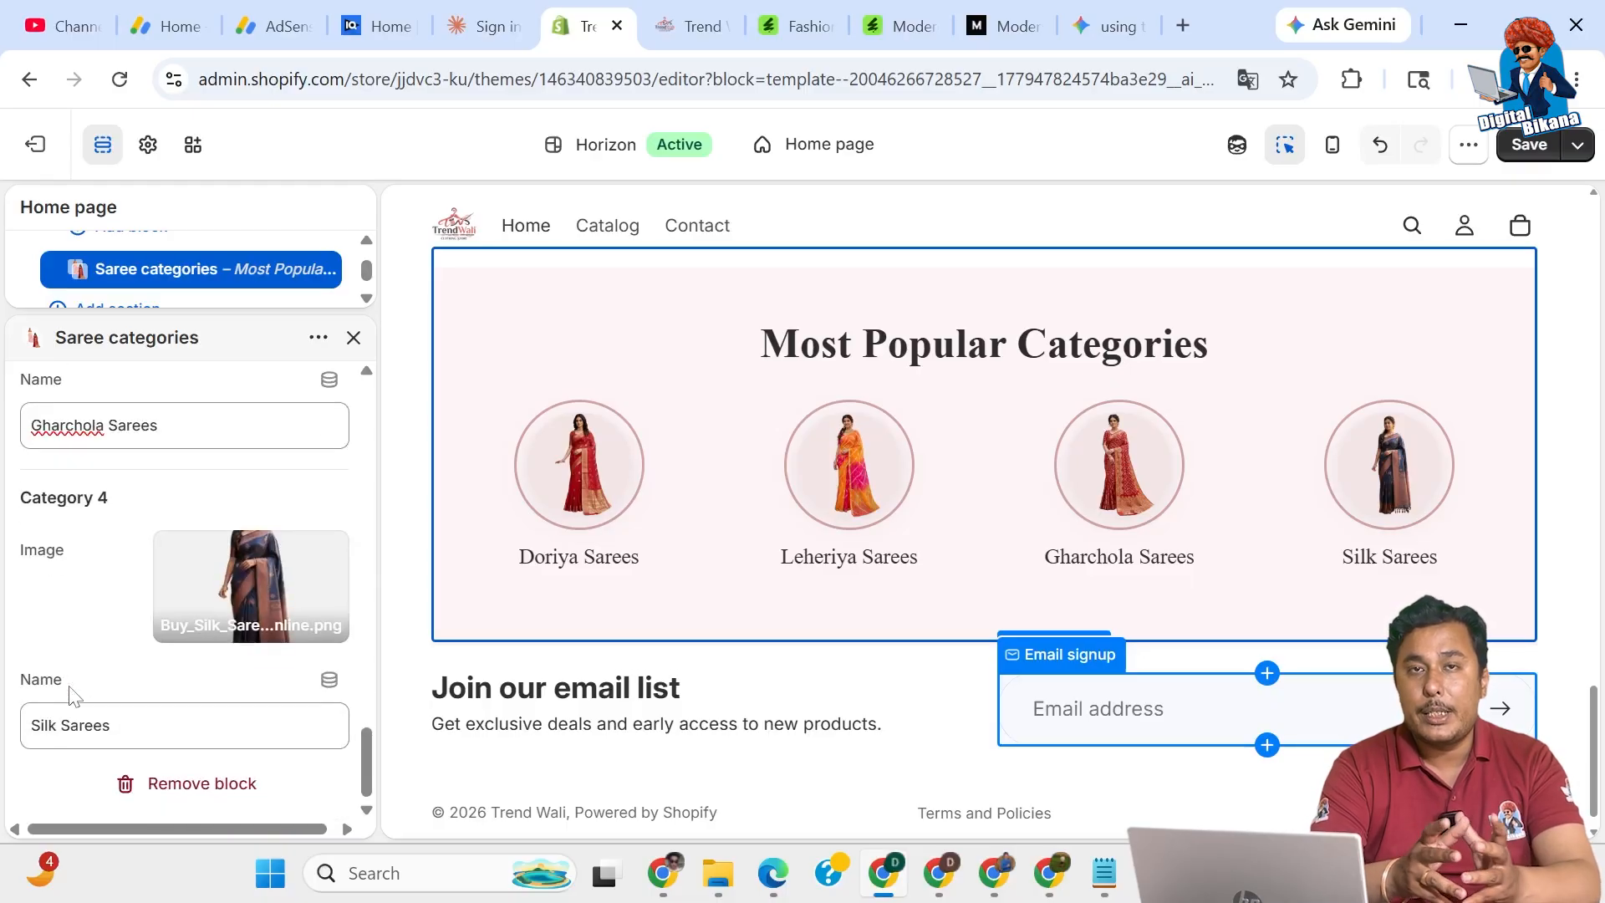
{"action": "left_click", "coordinate": [1527, 149]}
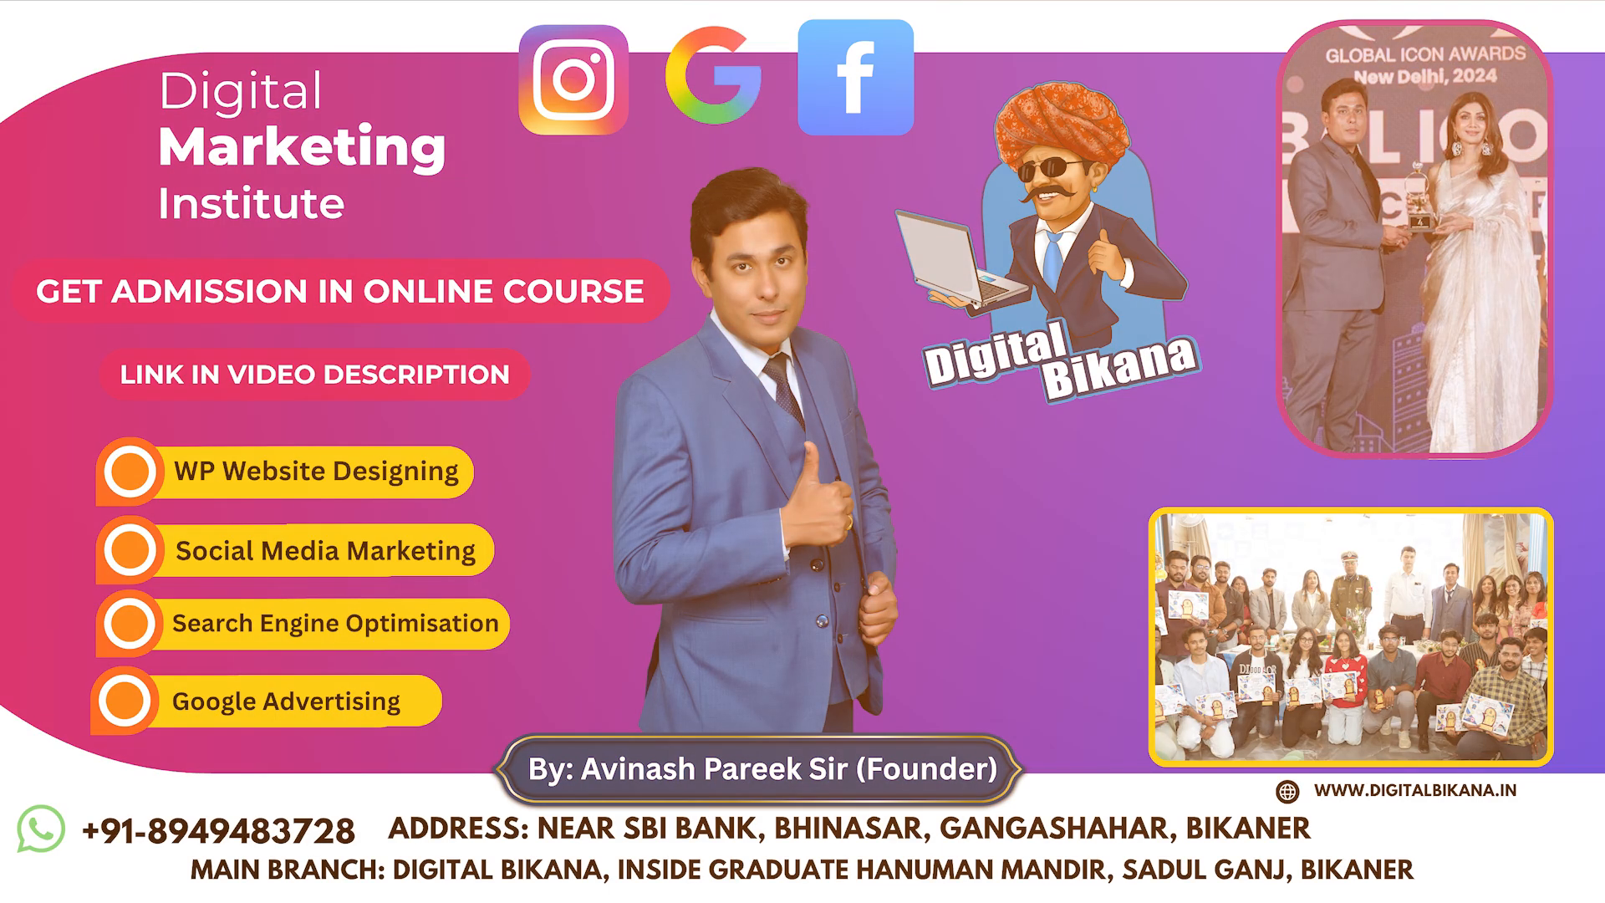